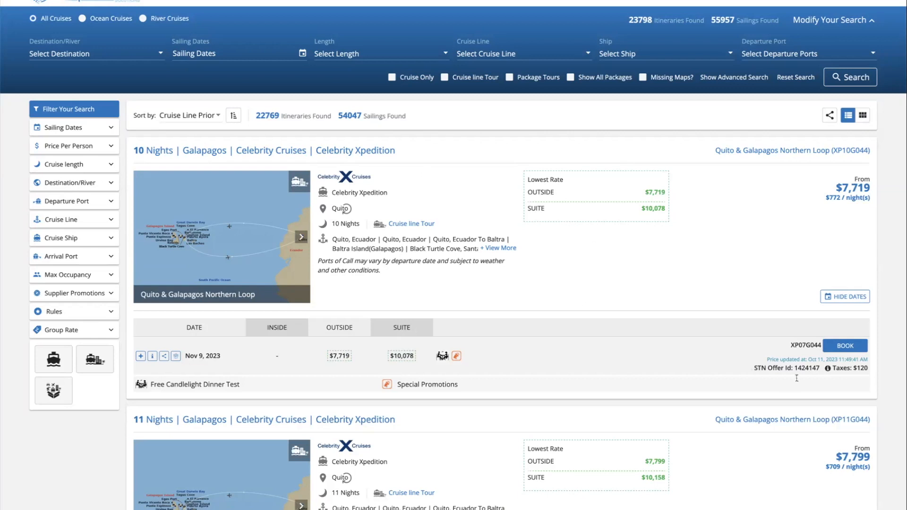
# Filter the cruise search to Norwegian Cruise Line (1219 itineraries) and glance at its ship list
pyautogui.moveTo(794, 360); pyautogui.dragTo(832, 360)
pyautogui.click(541, 48)
pyautogui.write('nor')
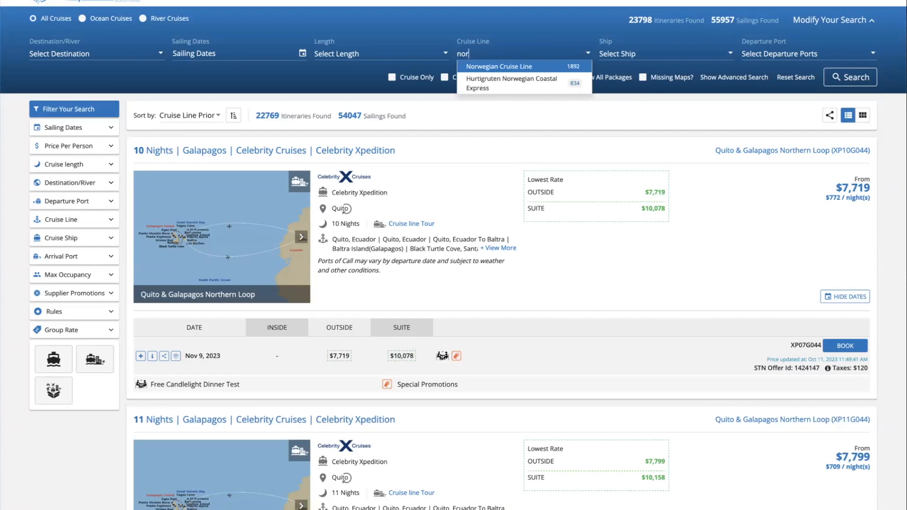
pyautogui.click(583, 69)
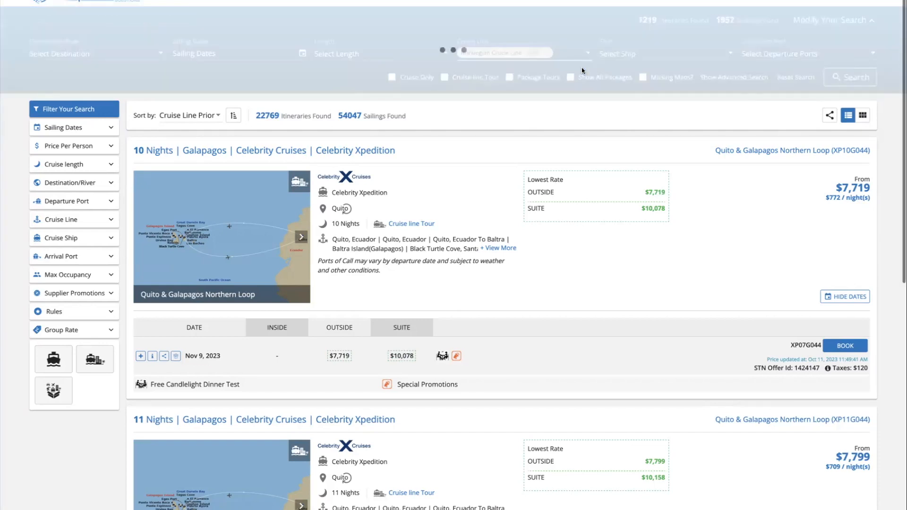
pyautogui.click(632, 54)
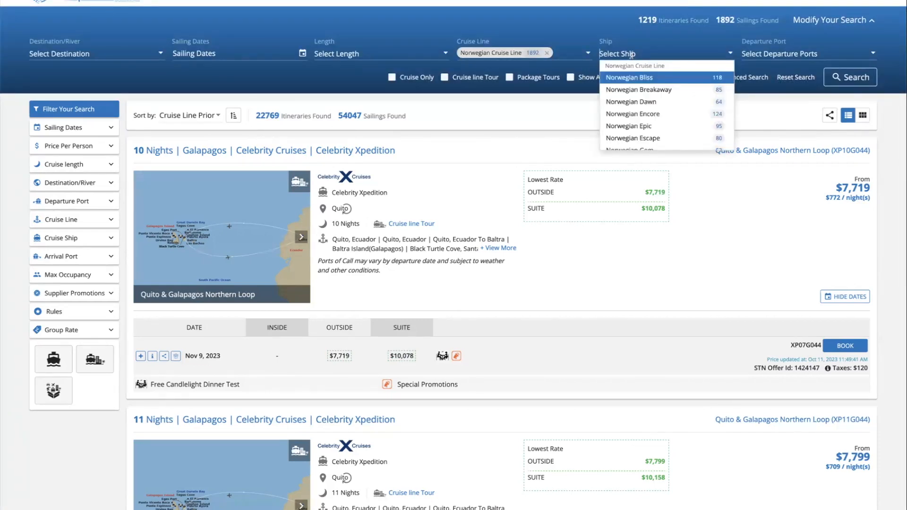
# Expand Advanced Search, then open the Celebrity Xpedition 10-night Galapagos itinerary
pyautogui.click(811, 113)
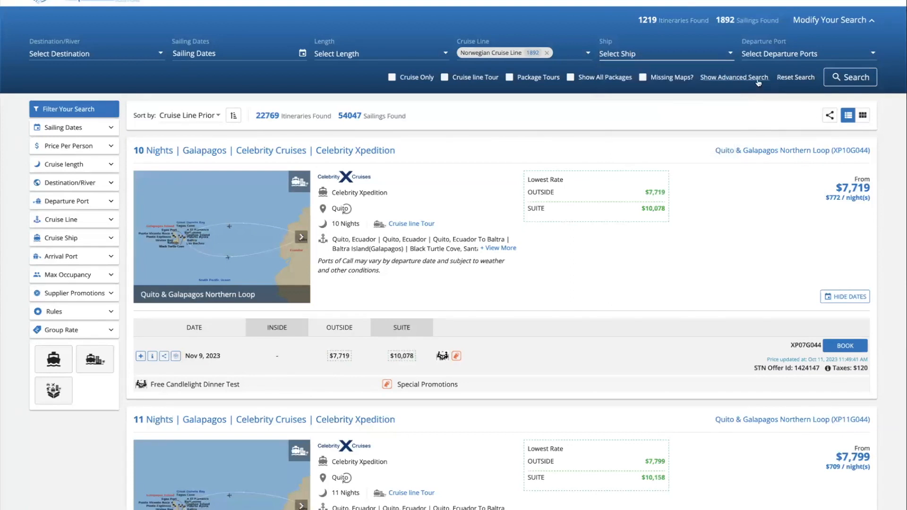
pyautogui.click(759, 78)
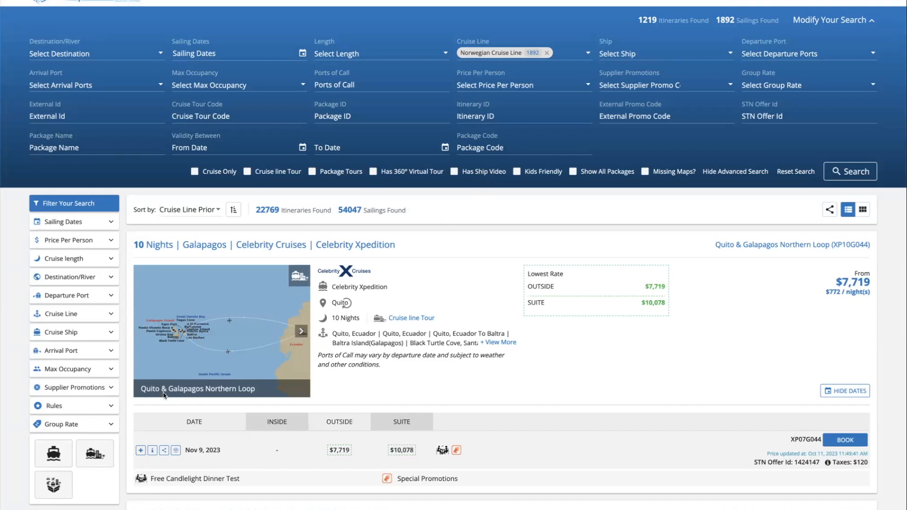
pyautogui.click(226, 318)
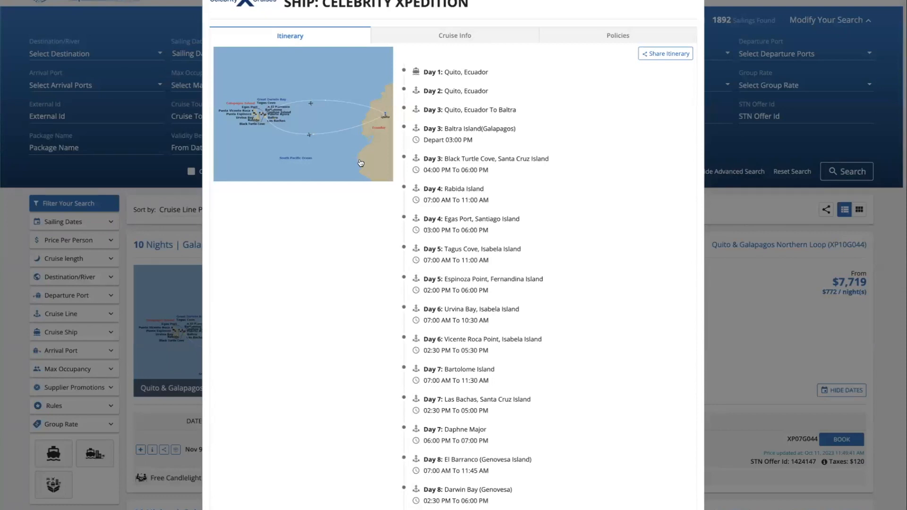
# Show Celebrity Xpedition's cruise info: highlights, dining, bars & lounges and onboard activities
pyautogui.click(474, 38)
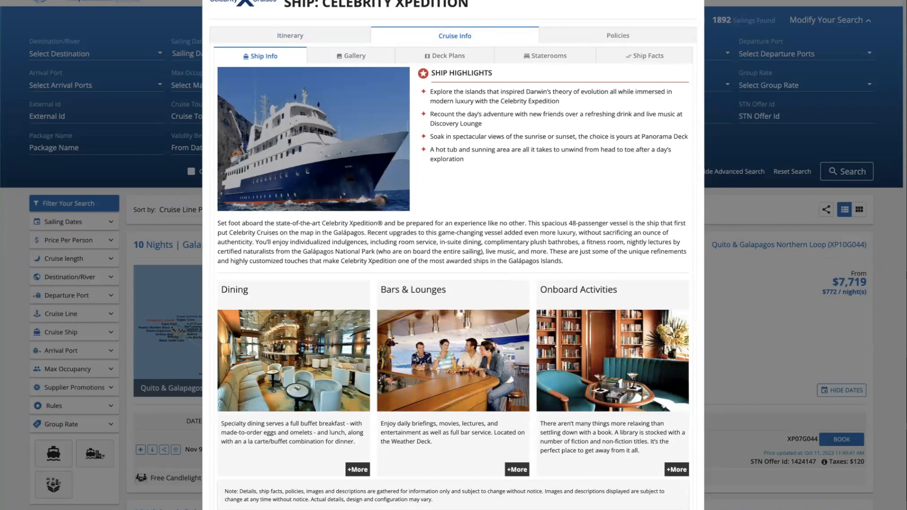
# Search Norwegian sailings for the ship Pride of America
pyautogui.press('Escape')
pyautogui.click(645, 53)
pyautogui.write('pri')
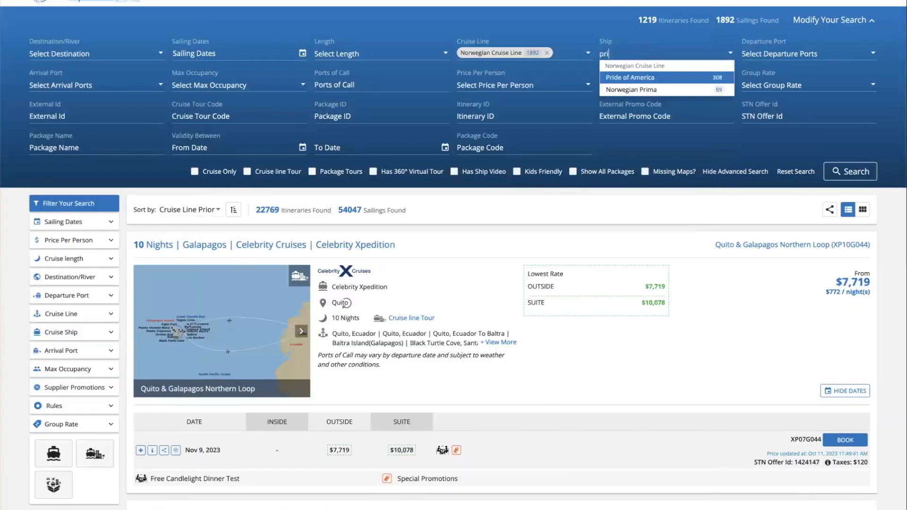
pyautogui.click(645, 79)
pyautogui.click(853, 172)
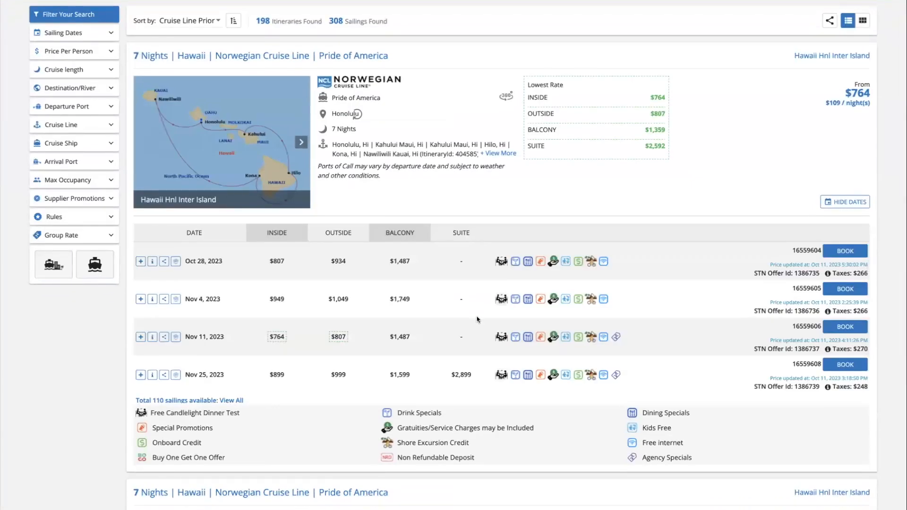
# Read through the Pride of America ship's cruise information
pyautogui.click(236, 143)
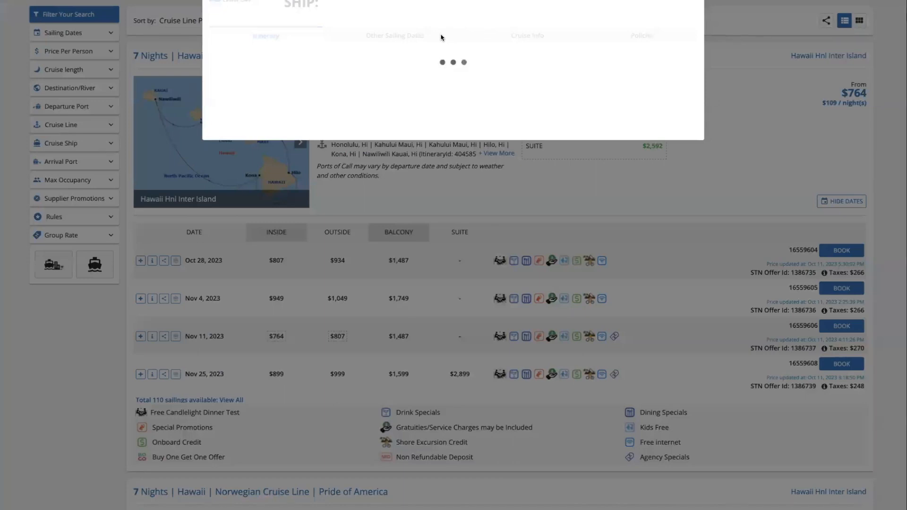
pyautogui.click(522, 37)
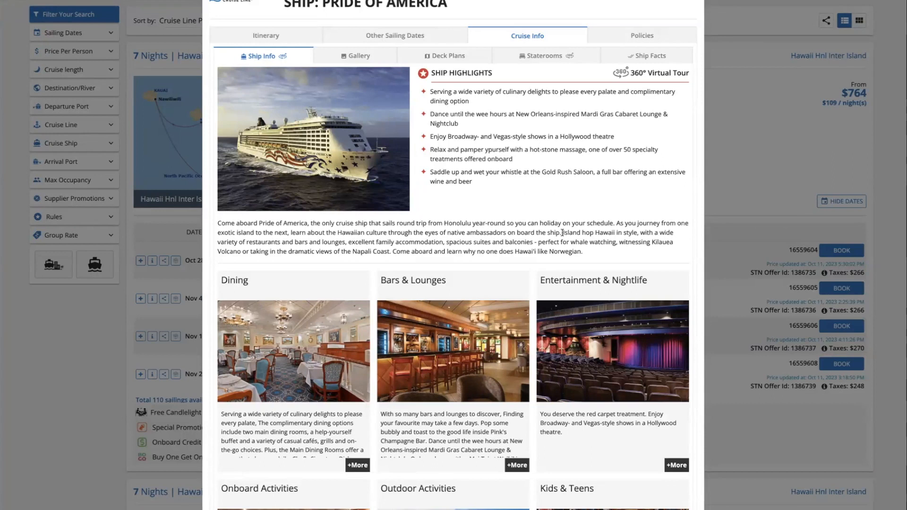
pyautogui.scroll(-5, 563, 234)
pyautogui.scroll(-2, 563, 235)
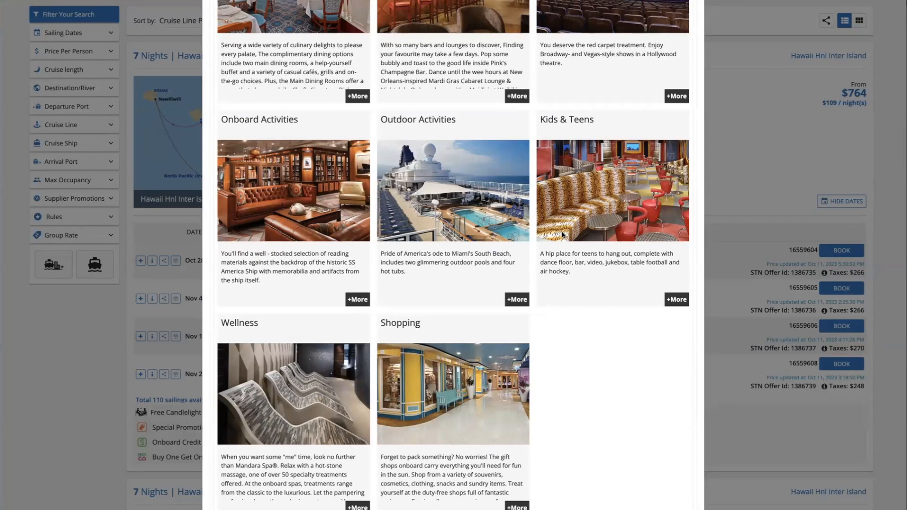
pyautogui.scroll(7, 563, 234)
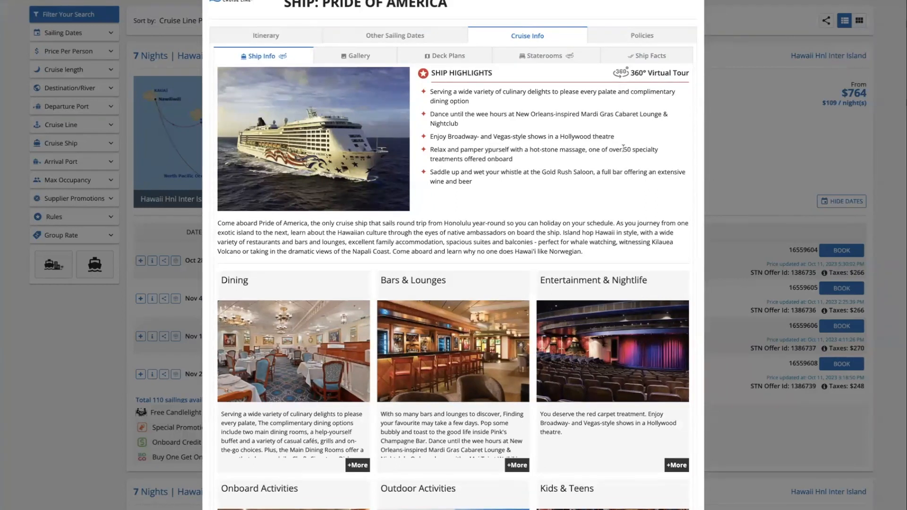
# Browse the SL Penthouse with Large Balcony stateroom photos, bedroom and bathroom
pyautogui.click(566, 59)
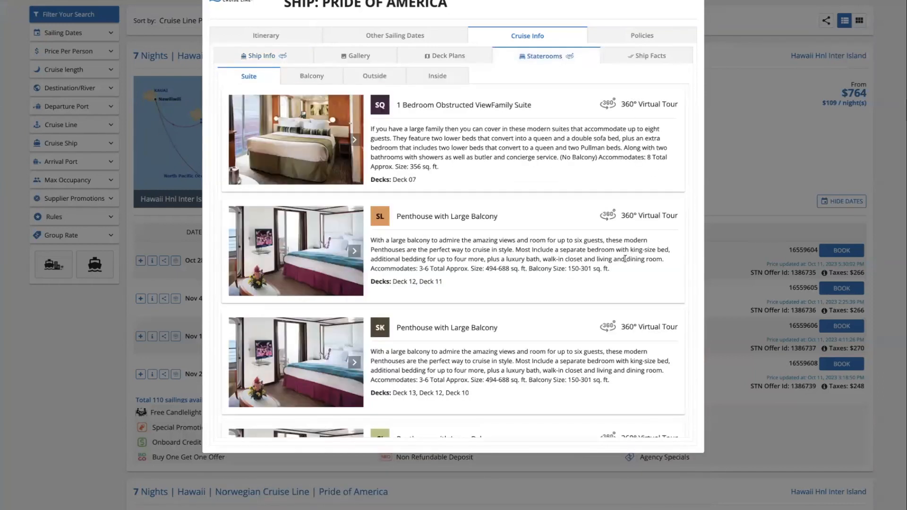
pyautogui.click(355, 253)
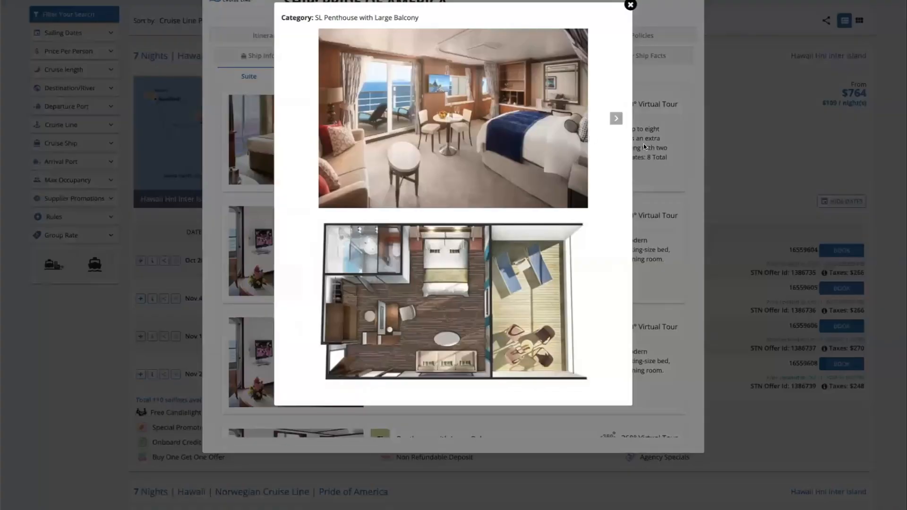
pyautogui.click(615, 118)
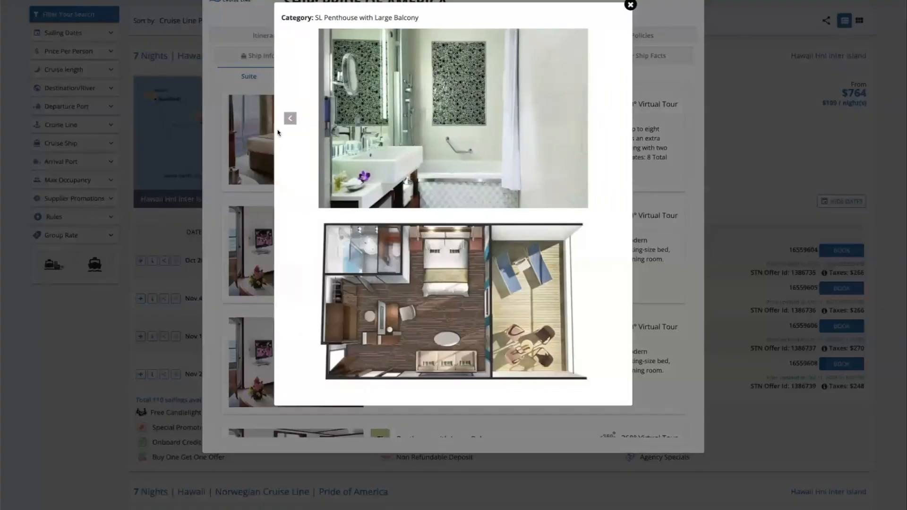
pyautogui.click(291, 119)
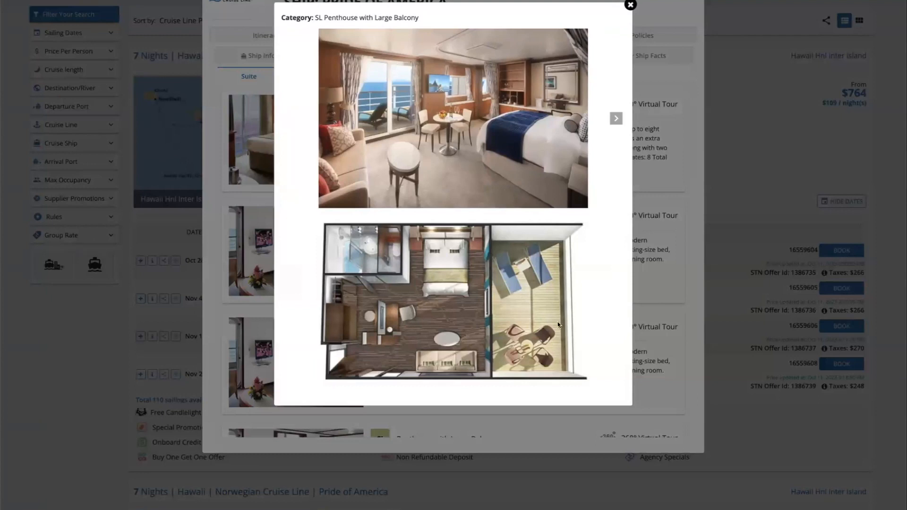
pyautogui.click(632, 8)
# Check Pride of America's deck plans and its list of decks
pyautogui.press('Escape')
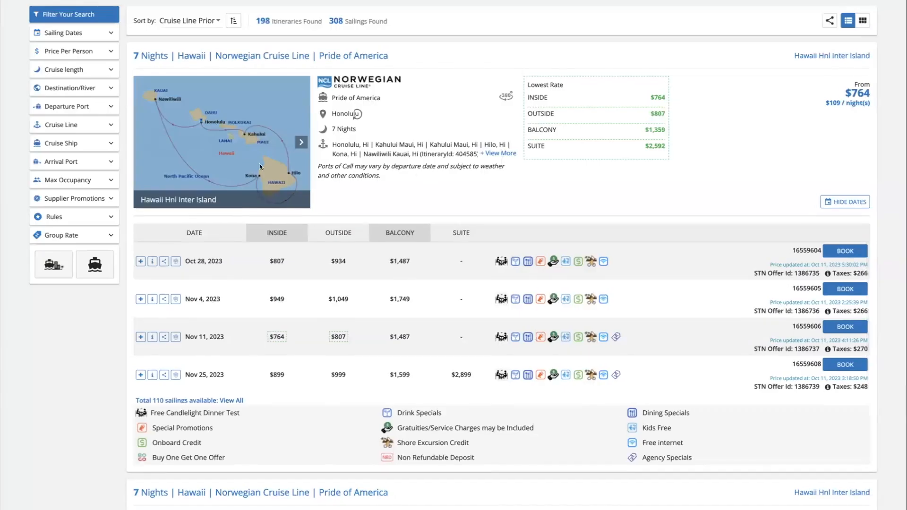
pyautogui.scroll(2, 248, 158)
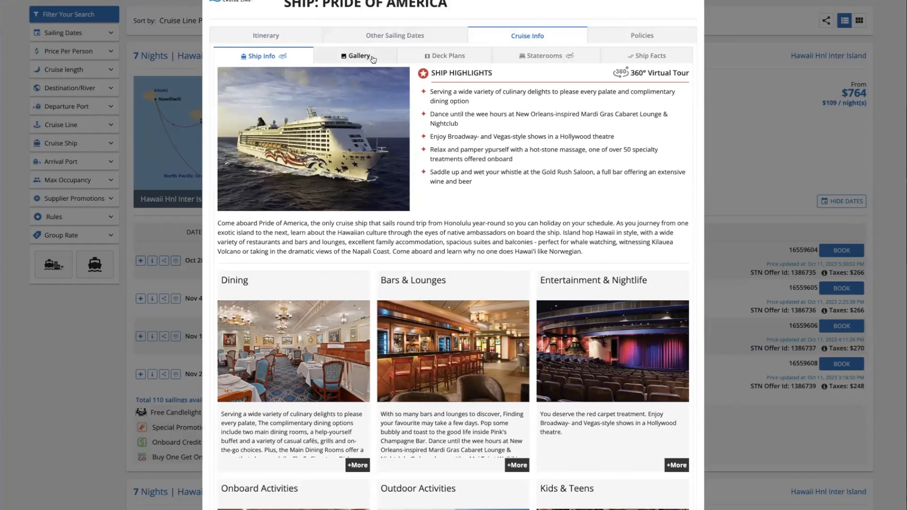
pyautogui.click(446, 55)
pyautogui.click(586, 225)
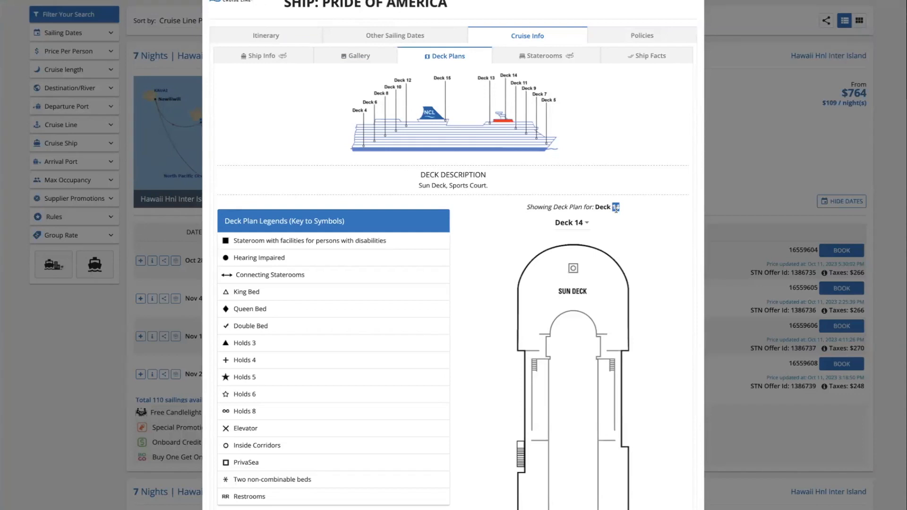
# Revisit the penthouse photos, then view Ship Facts: 2005, 80,439 tons, 2,186 passengers
pyautogui.click(544, 56)
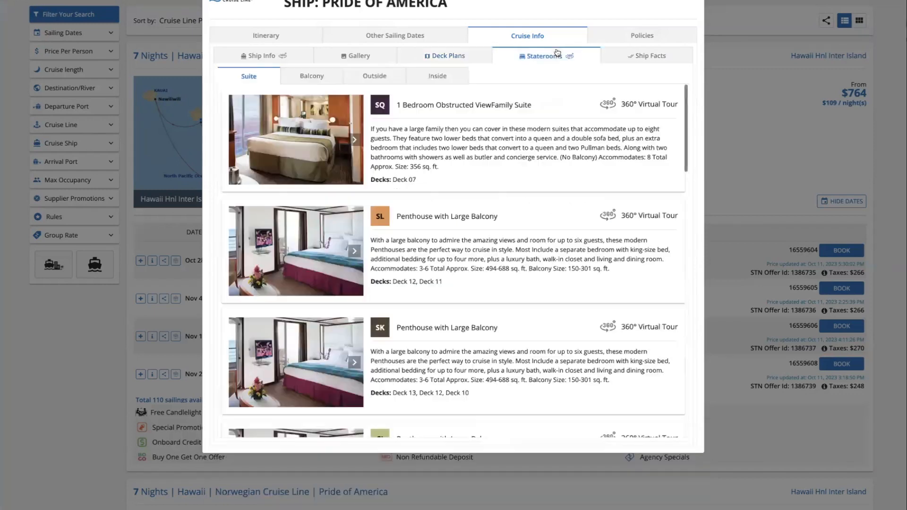
pyautogui.click(352, 255)
pyautogui.click(615, 118)
pyautogui.click(290, 118)
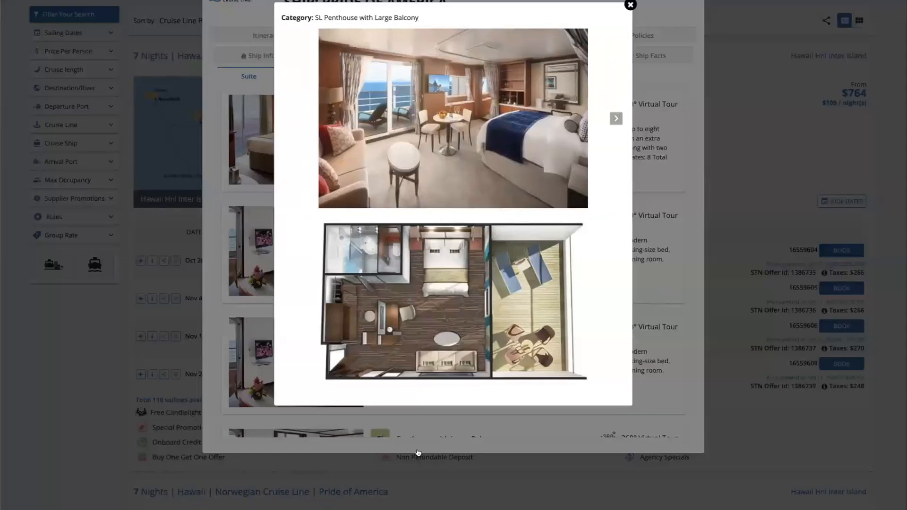
pyautogui.click(630, 6)
pyautogui.click(620, 61)
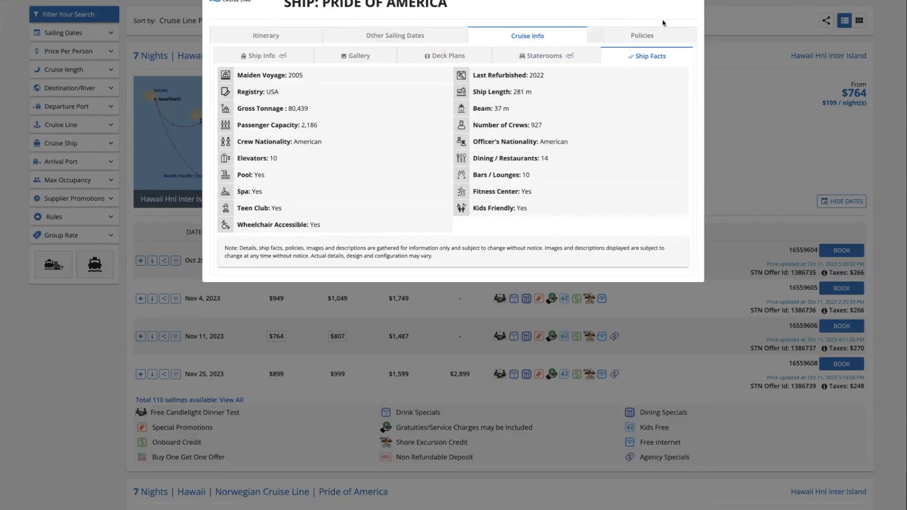
# Review the cruise policies, then return to Pride of America's 2023 sailing dates
pyautogui.click(653, 36)
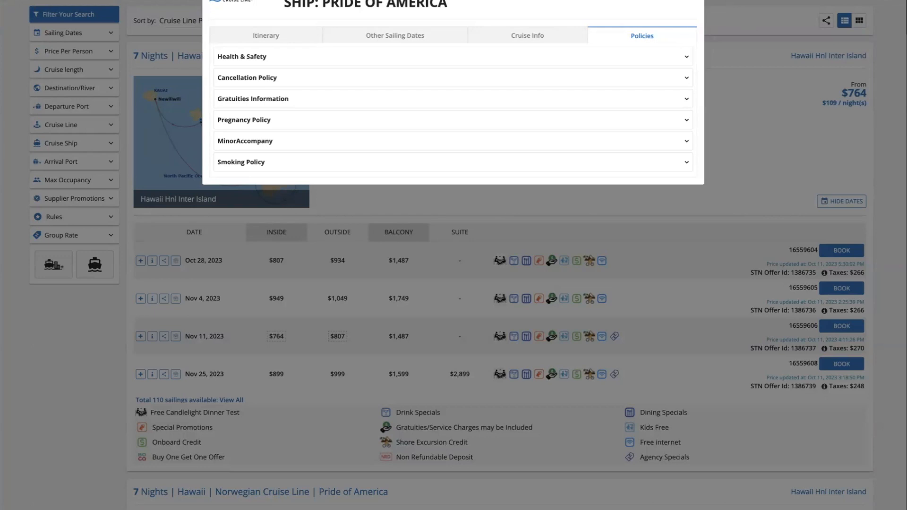
pyautogui.click(695, 2)
pyautogui.scroll(-1, 481, 371)
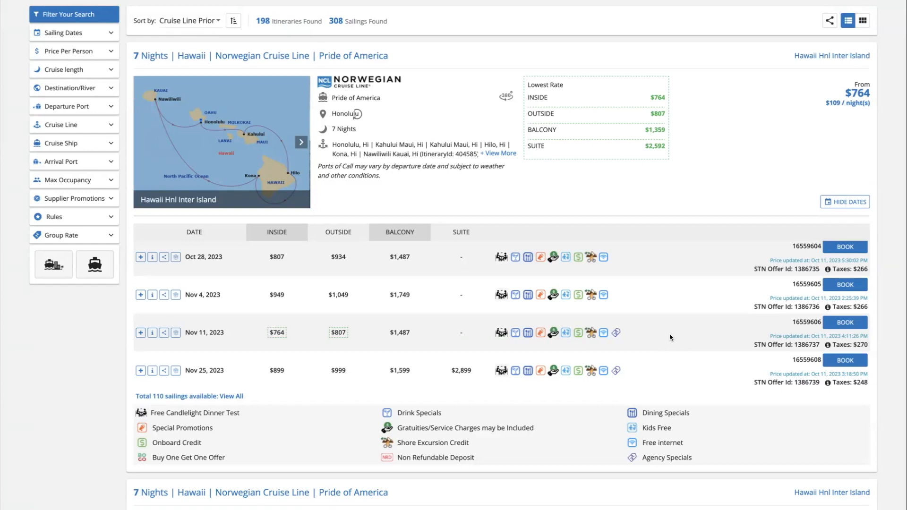
pyautogui.click(863, 22)
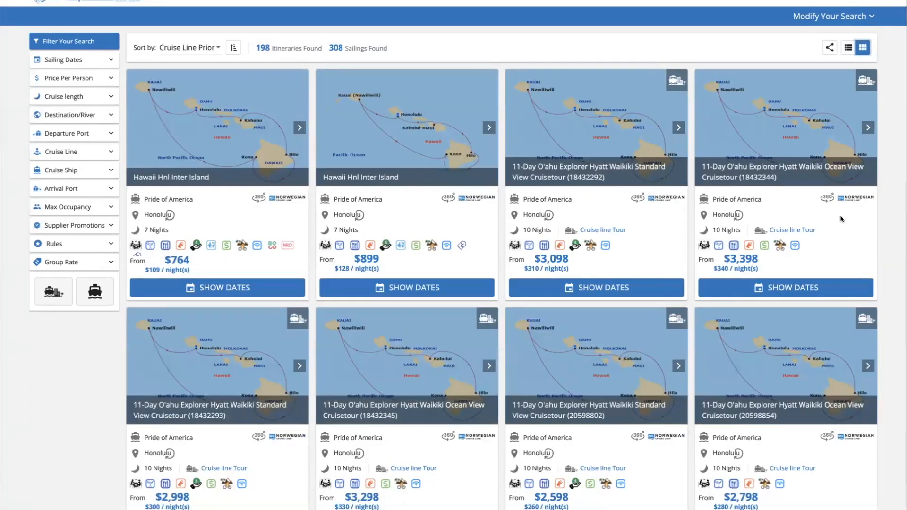
pyautogui.click(849, 48)
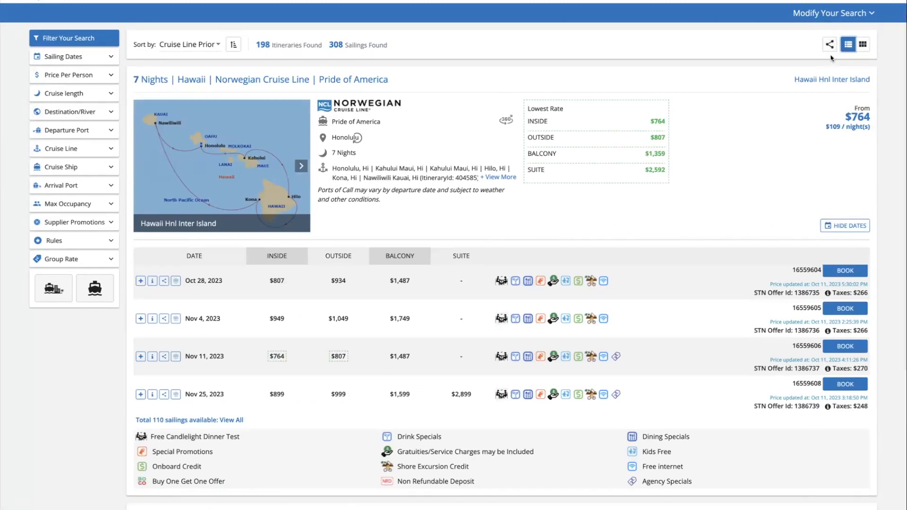
pyautogui.click(830, 45)
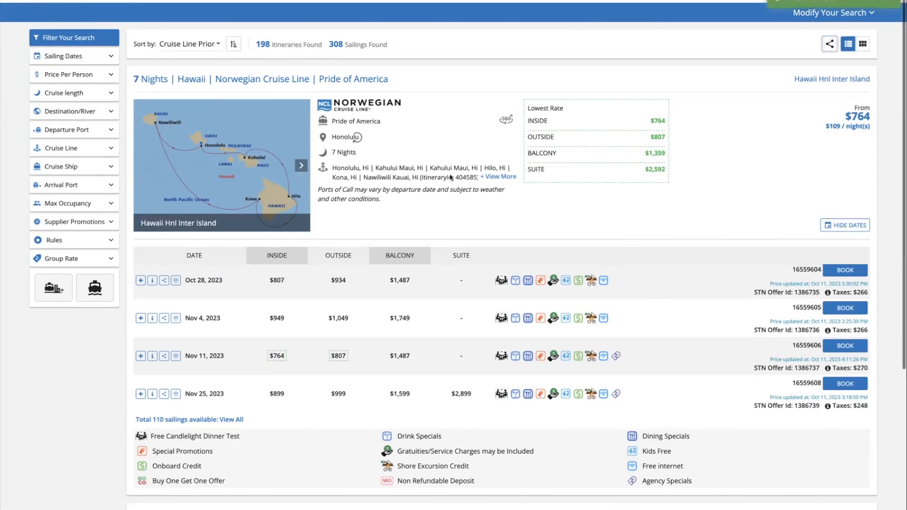
pyautogui.scroll(-1, 452, 179)
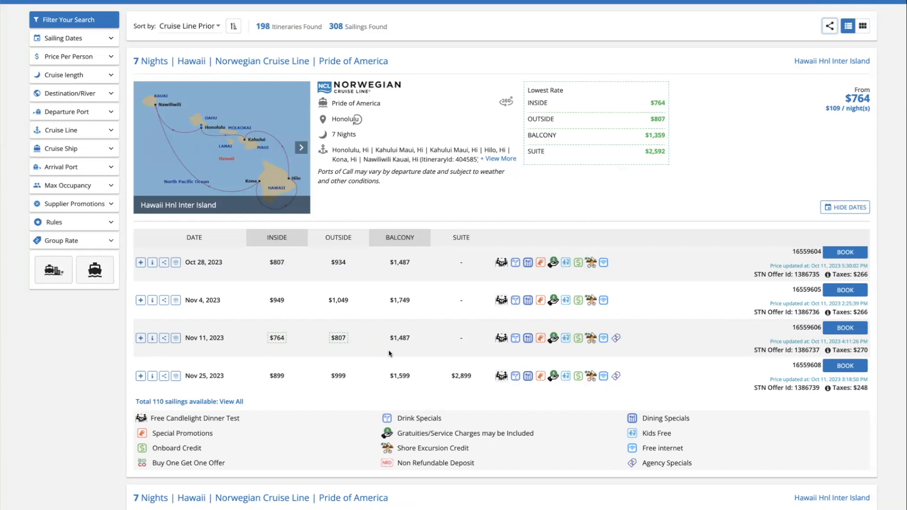
# Collapse Supplier Promotions and expand Rules, showing the Free Candlelight Dinner Test rule
pyautogui.scroll(-1, 389, 353)
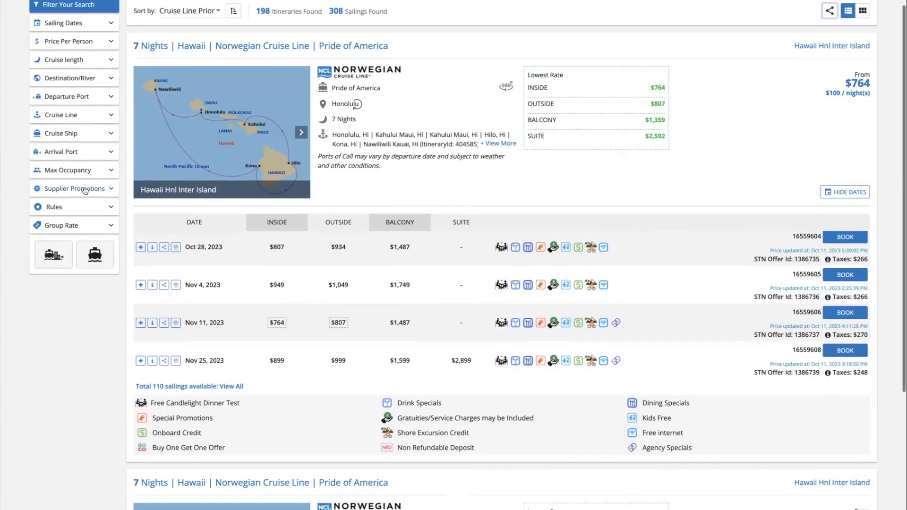
pyautogui.click(85, 191)
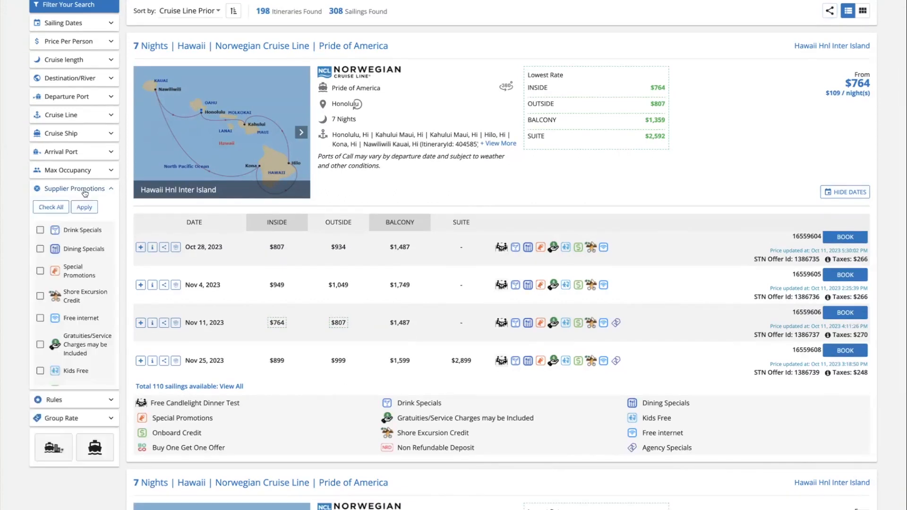
pyautogui.scroll(-1, 90, 303)
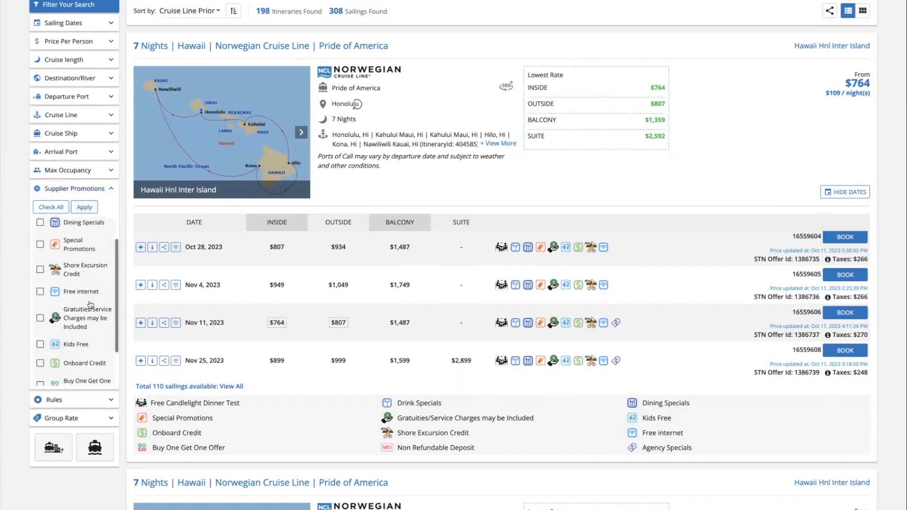
pyautogui.click(94, 189)
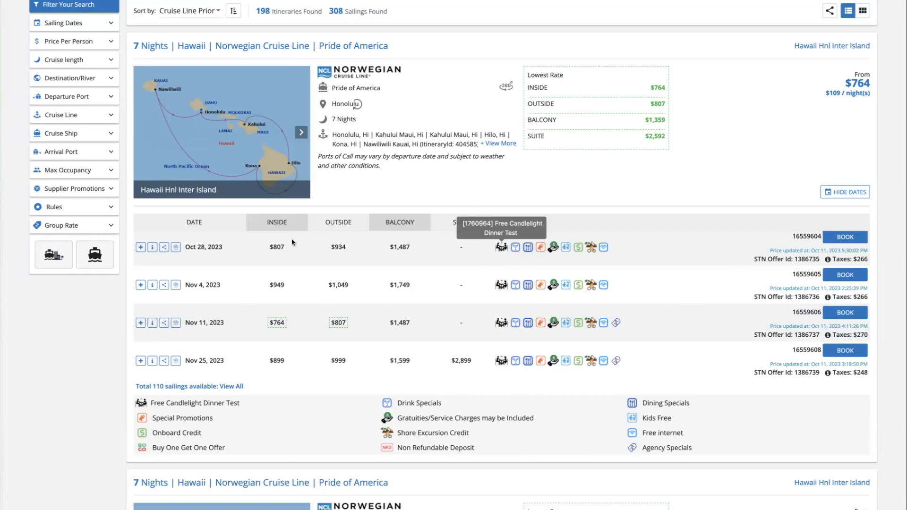
pyautogui.click(72, 212)
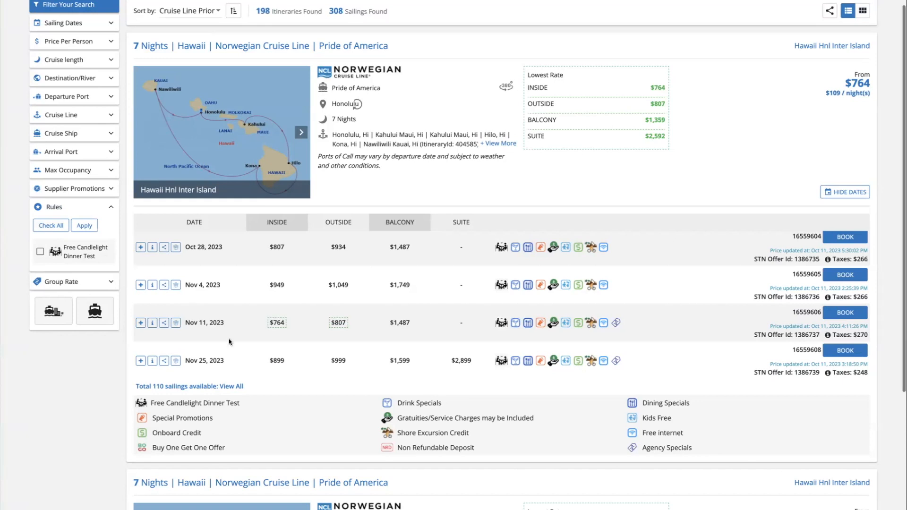
pyautogui.scroll(-15, 229, 339)
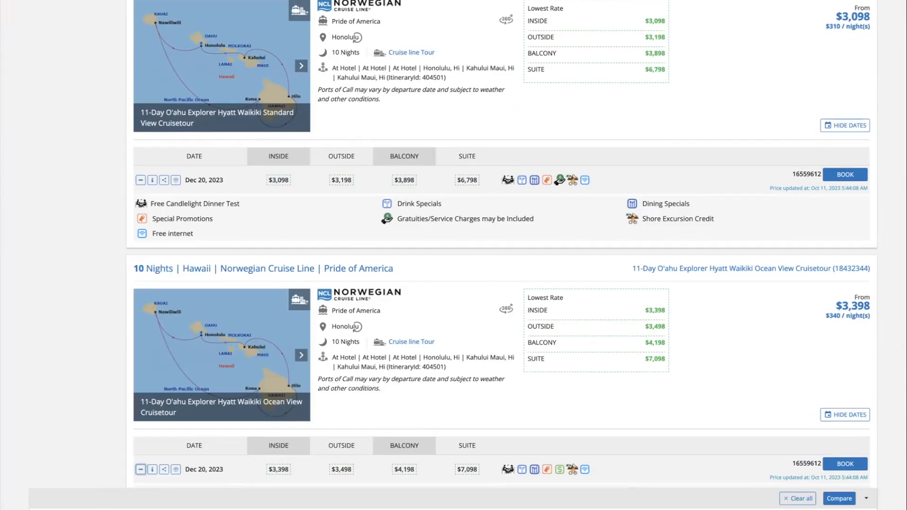
# Compare the four chosen Pride of America Hawaii sailings, Nov 11 cheapest at $764 inside
pyautogui.click(840, 498)
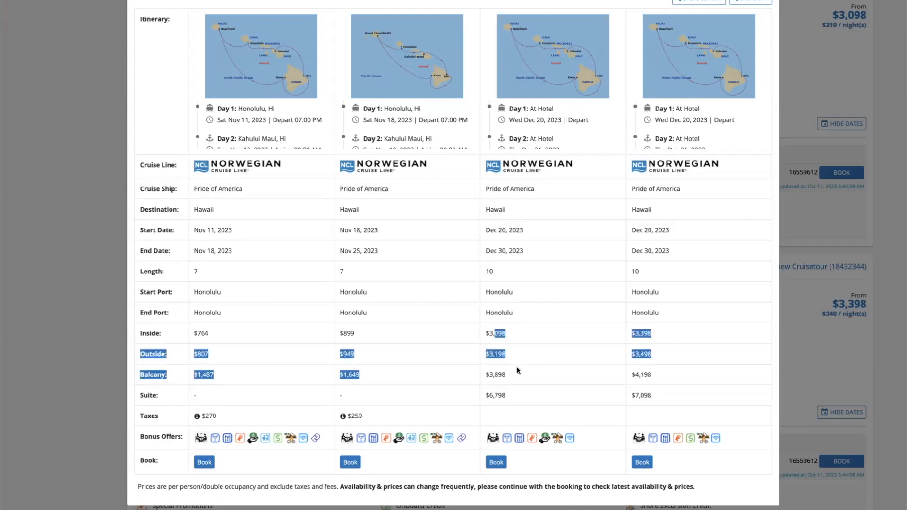
pyautogui.click(516, 395)
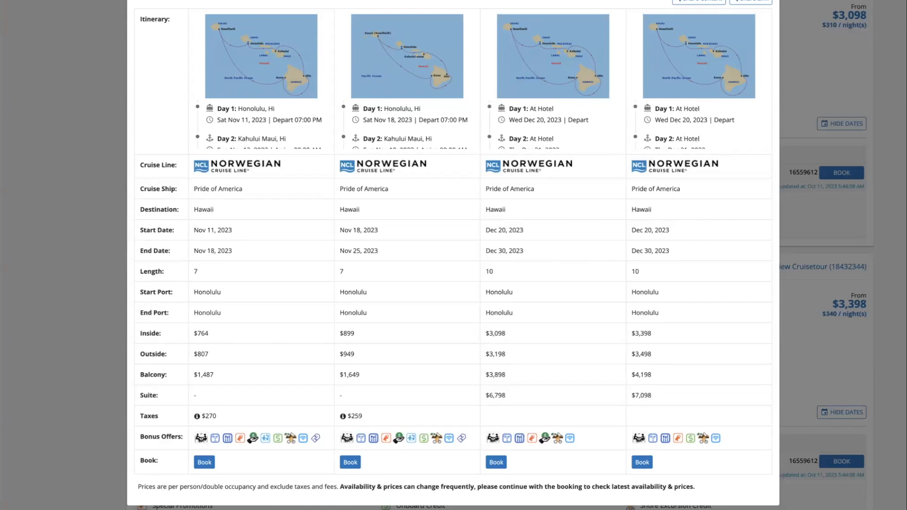
# Close the comparison and return to the first Pride of America card's sailings table
pyautogui.press('Escape')
pyautogui.scroll(3, 233, 123)
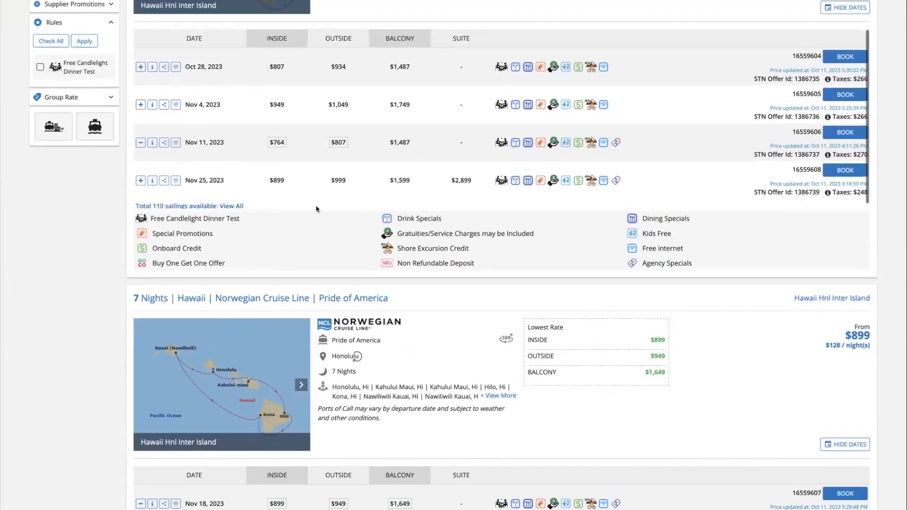
pyautogui.scroll(3, 316, 208)
pyautogui.scroll(1, 316, 209)
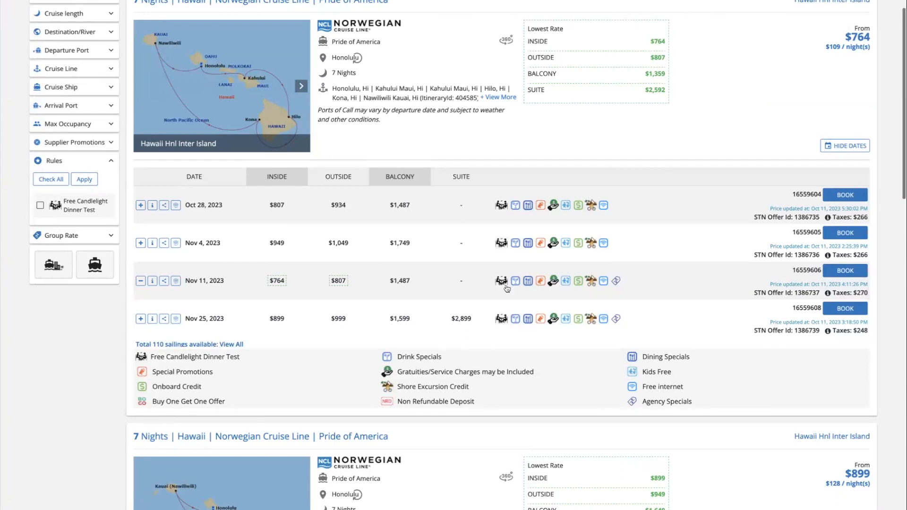
pyautogui.scroll(1, 507, 288)
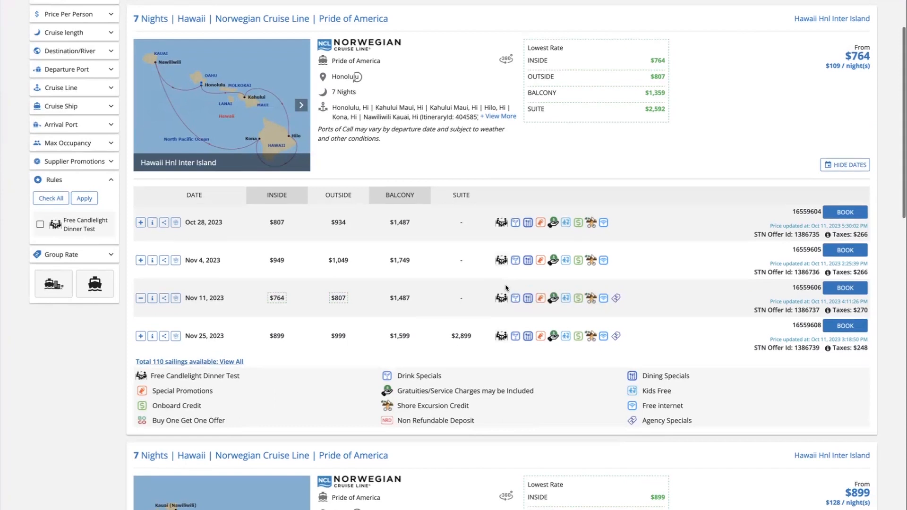
pyautogui.scroll(-1, 506, 288)
# Start booking the May 4, 2024 Pride of America sailing and check multiple-cabin options
pyautogui.click(851, 305)
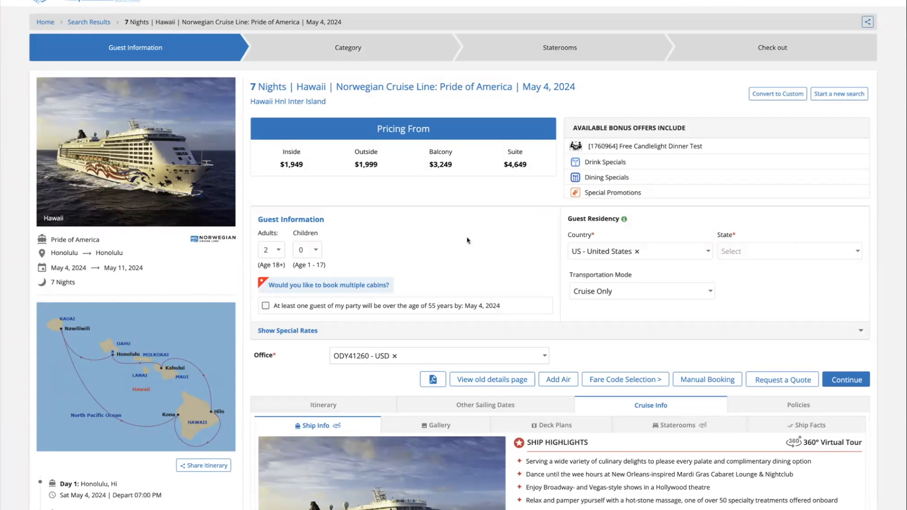
pyautogui.click(347, 286)
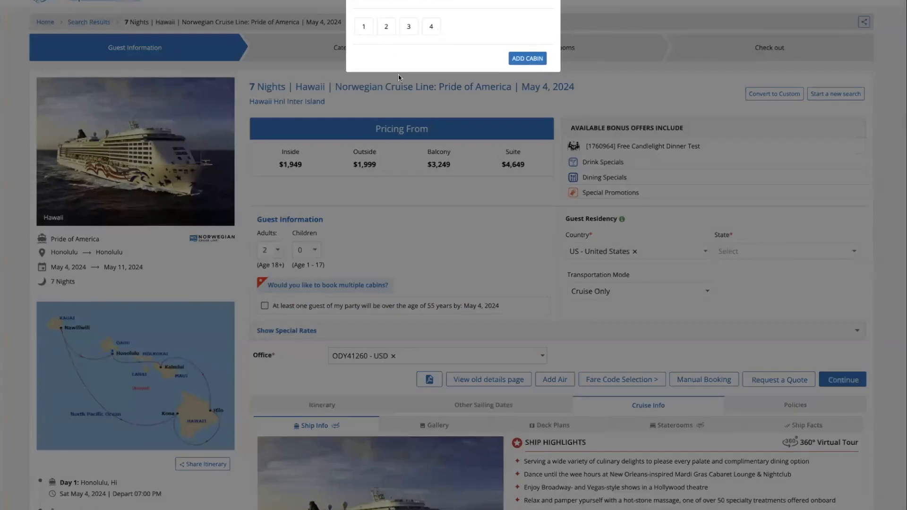
pyautogui.click(555, 373)
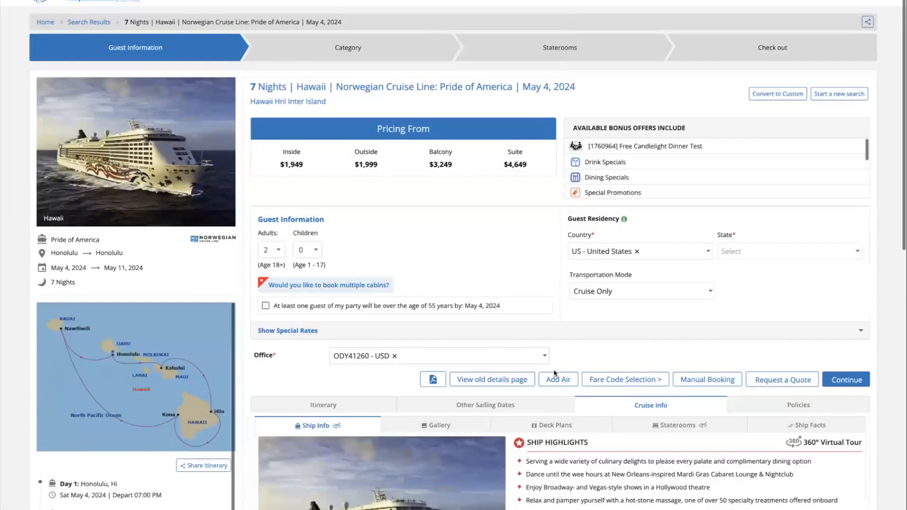
# Set residency to FL - Florida and submit guest details to reach the Category step
pyautogui.click(765, 251)
pyautogui.write('fl')
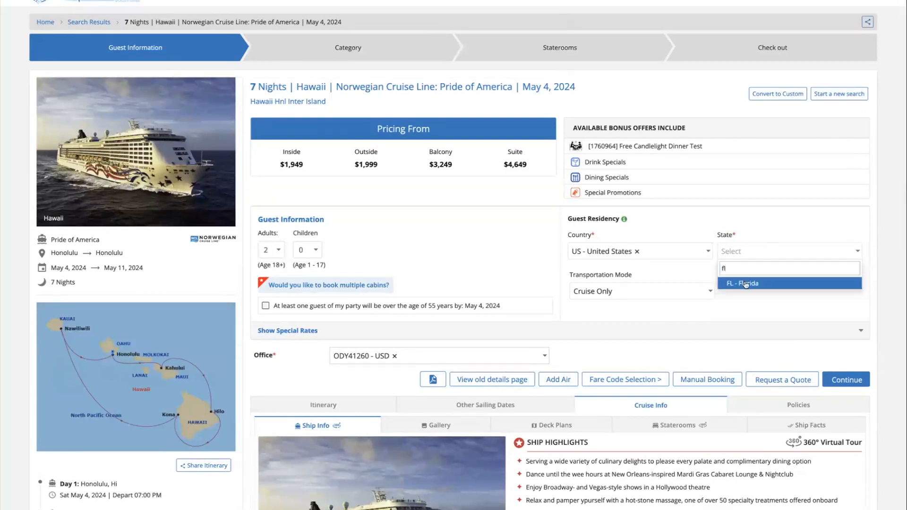
pyautogui.click(746, 284)
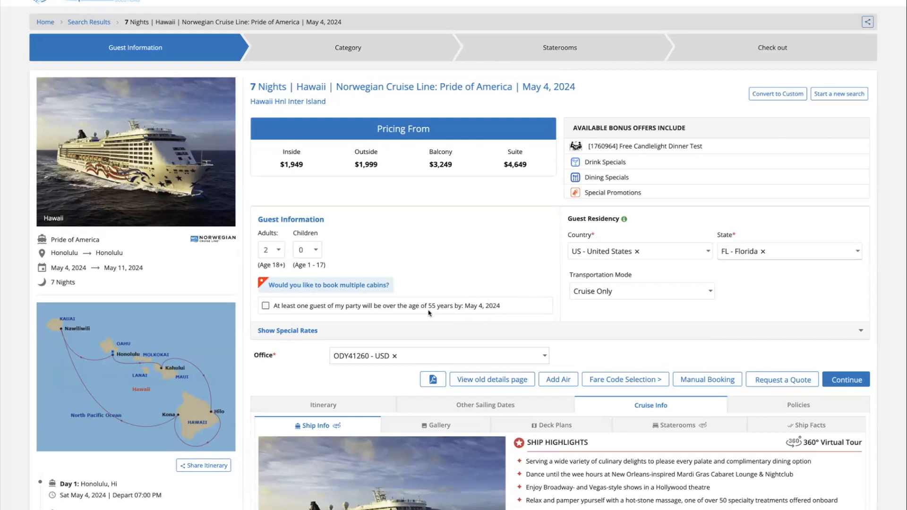
pyautogui.moveTo(427, 306); pyautogui.dragTo(434, 322)
pyautogui.click(463, 279)
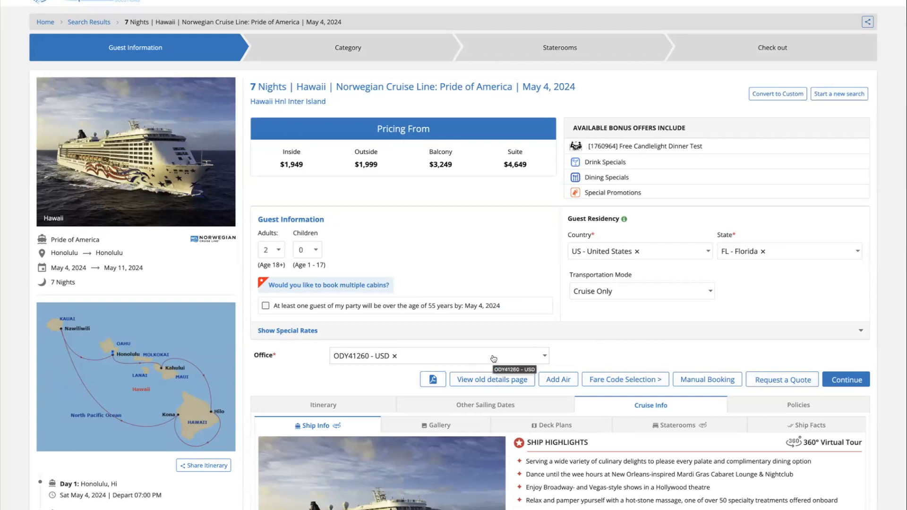
pyautogui.click(839, 383)
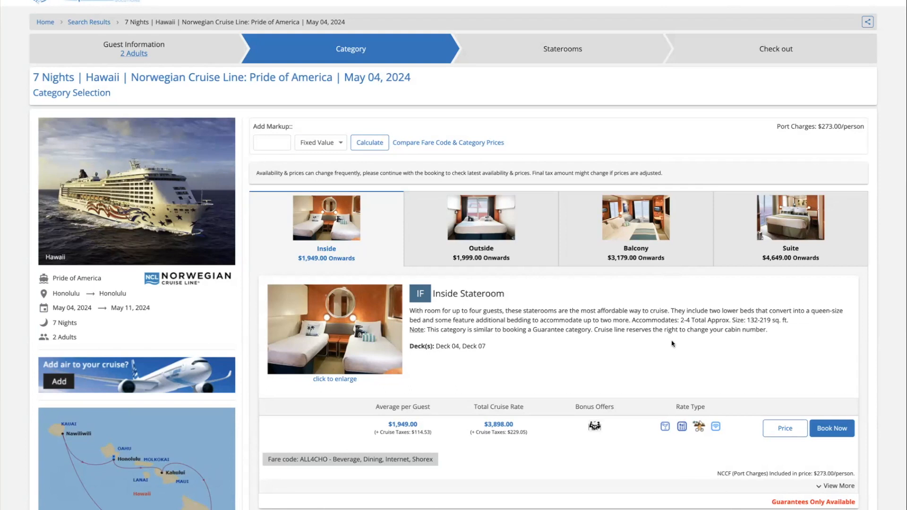
# Scroll through the Inside Stateroom IB fares ALL4CHO, BVSXIN, DISXIN and INTSHO at $1,979 per guest
pyautogui.scroll(-1, 673, 344)
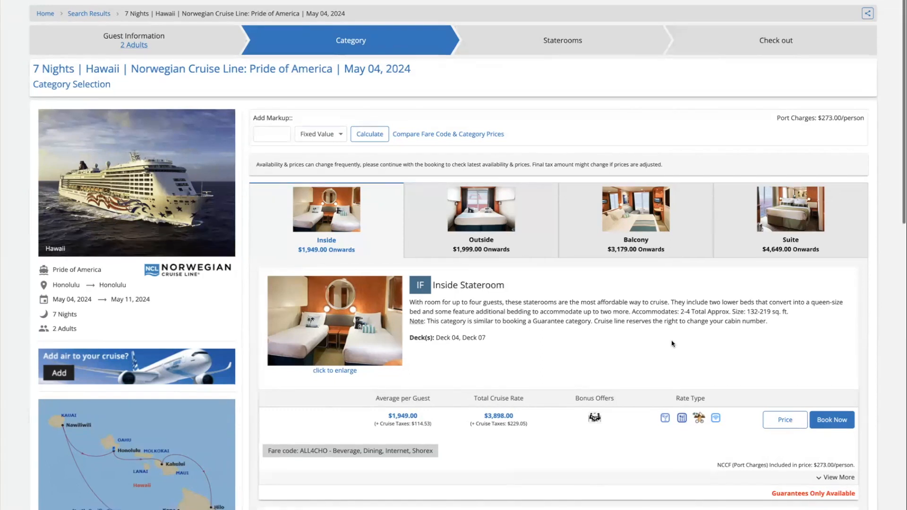
pyautogui.scroll(-3, 673, 344)
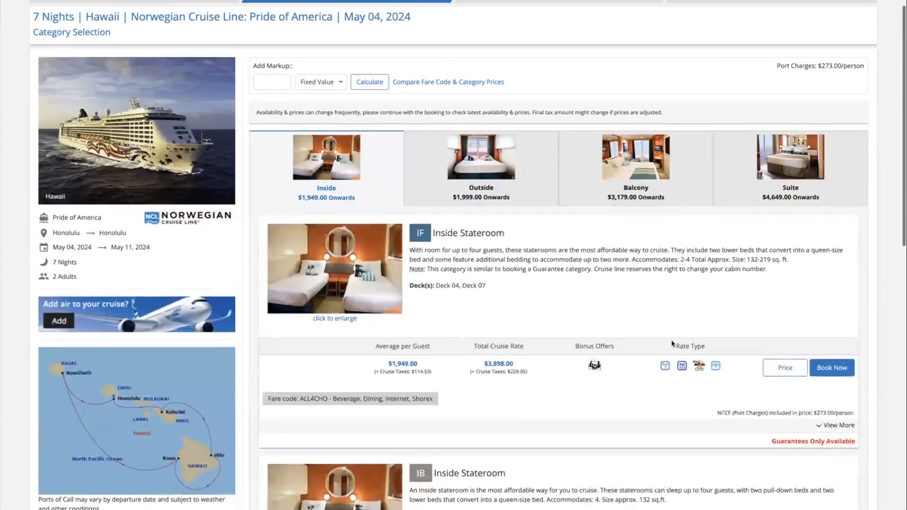
pyautogui.scroll(-1, 673, 344)
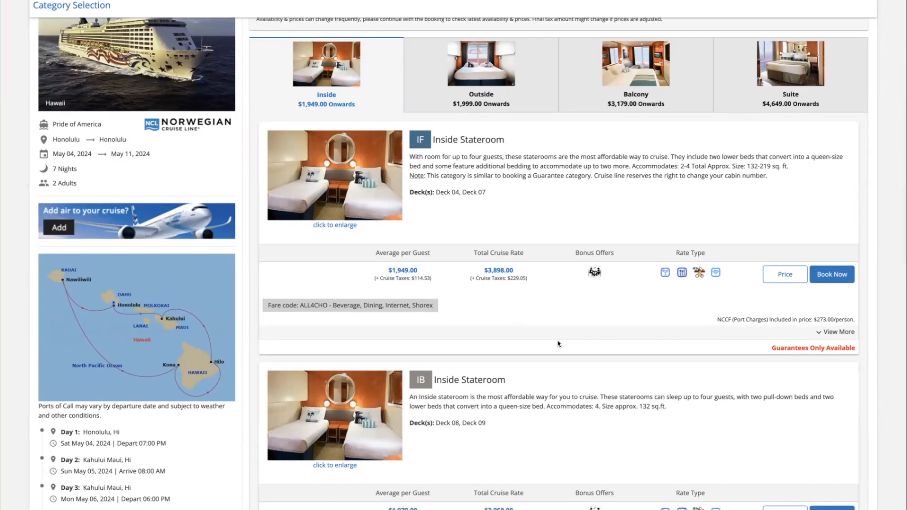
pyautogui.scroll(-1, 558, 344)
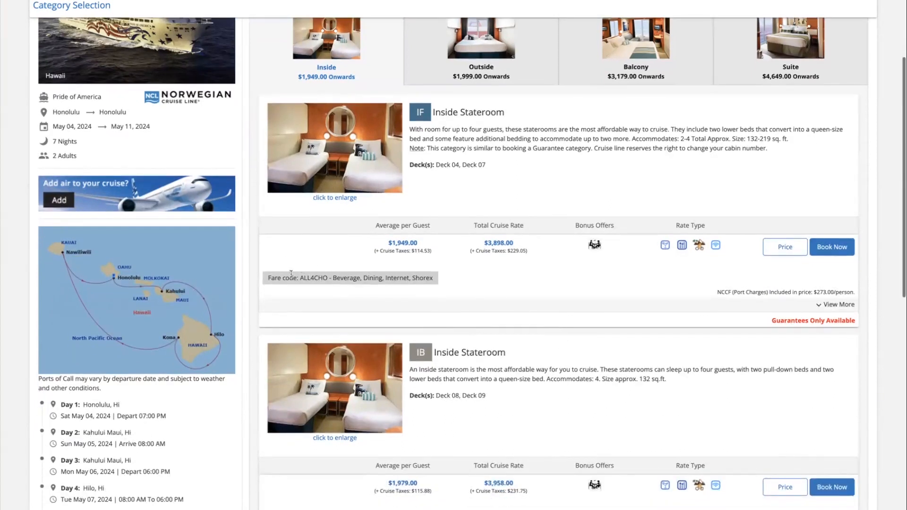
pyautogui.scroll(-1, 547, 349)
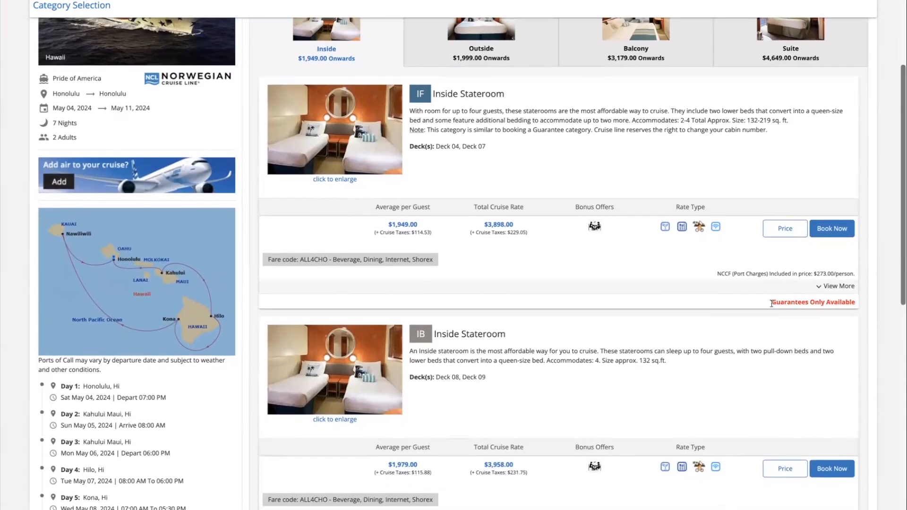
pyautogui.scroll(-4, 781, 333)
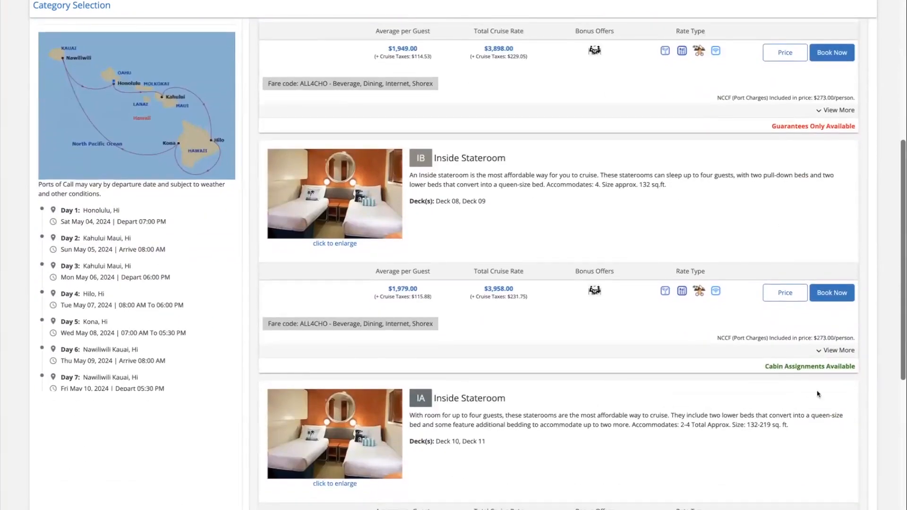
pyautogui.scroll(-1, 681, 274)
# Expand View More under the IB Inside Stateroom and scroll through its fare code rows
pyautogui.click(821, 326)
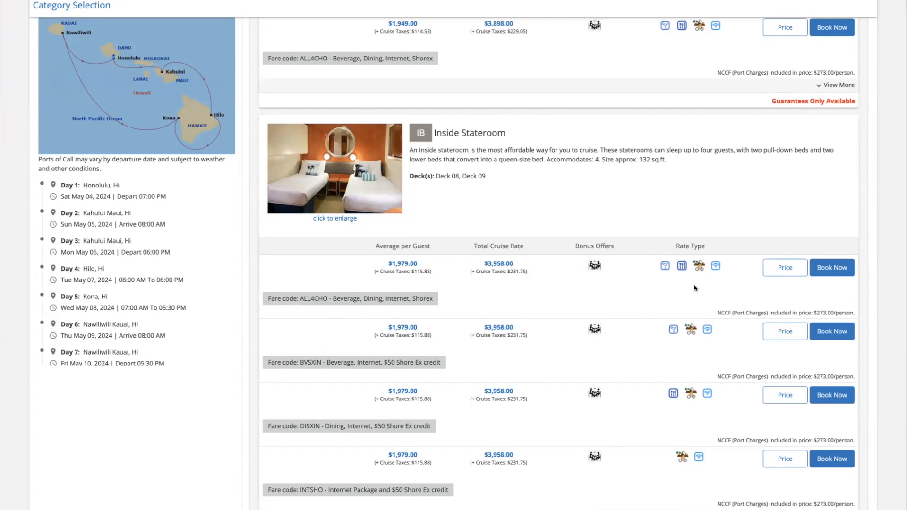
pyautogui.scroll(-3, 684, 382)
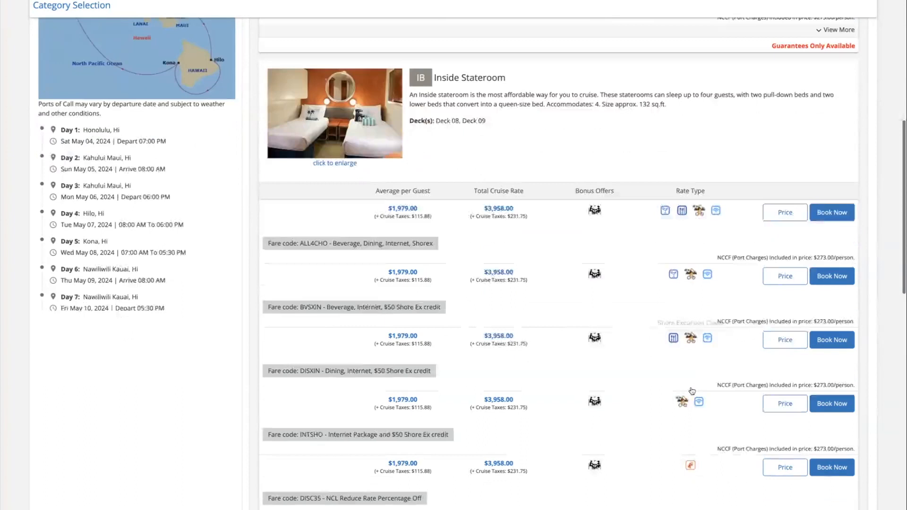
pyautogui.scroll(-1, 690, 391)
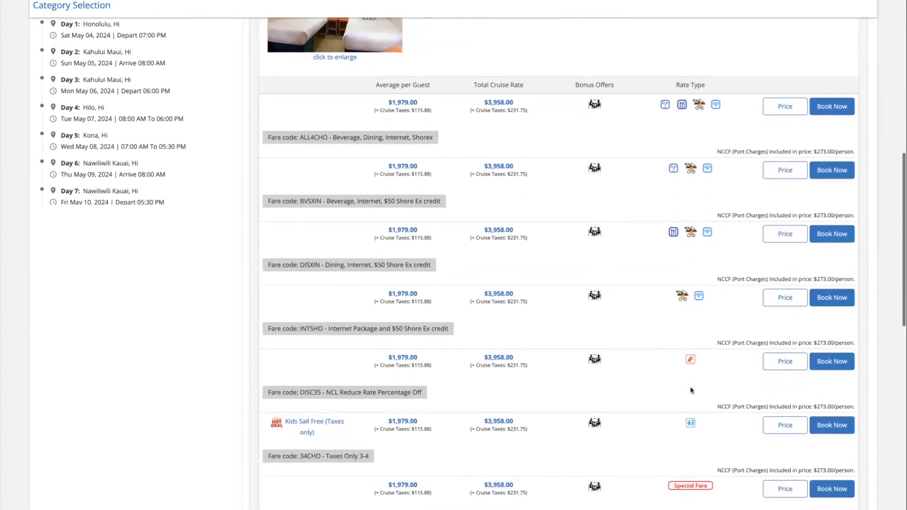
pyautogui.scroll(-1, 691, 391)
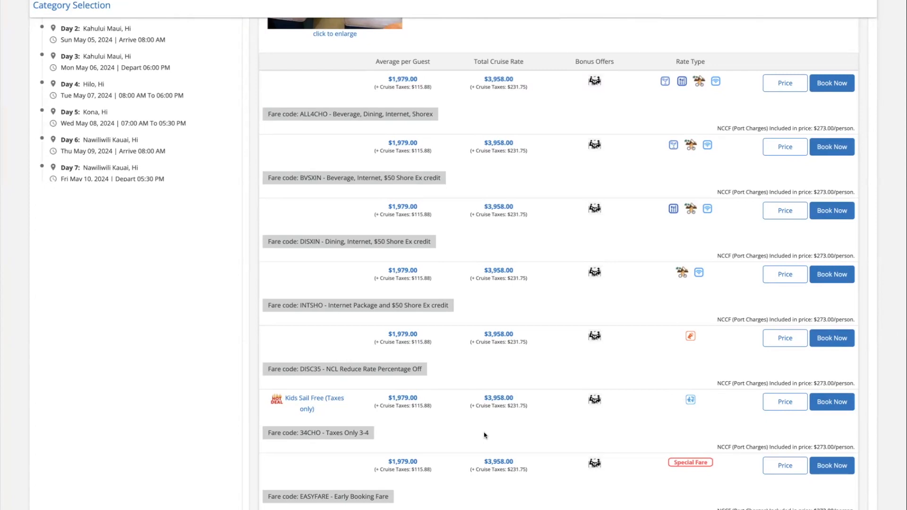
# Highlight the 34CHO and ALL4CHO fare codes, then scroll back to the top
pyautogui.doubleClick(303, 432)
pyautogui.click(362, 433)
pyautogui.moveTo(303, 432); pyautogui.dragTo(346, 433)
pyautogui.click(346, 433)
pyautogui.scroll(1, 394, 433)
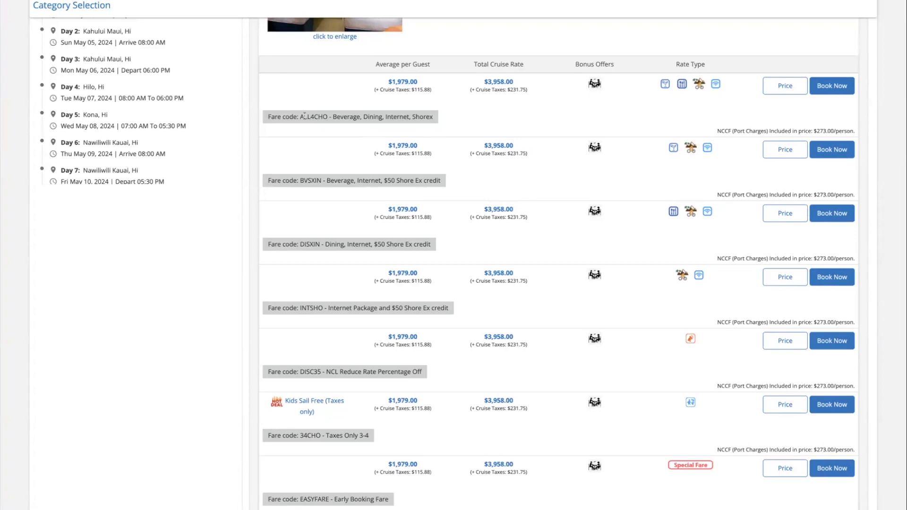
pyautogui.moveTo(300, 119); pyautogui.dragTo(328, 113)
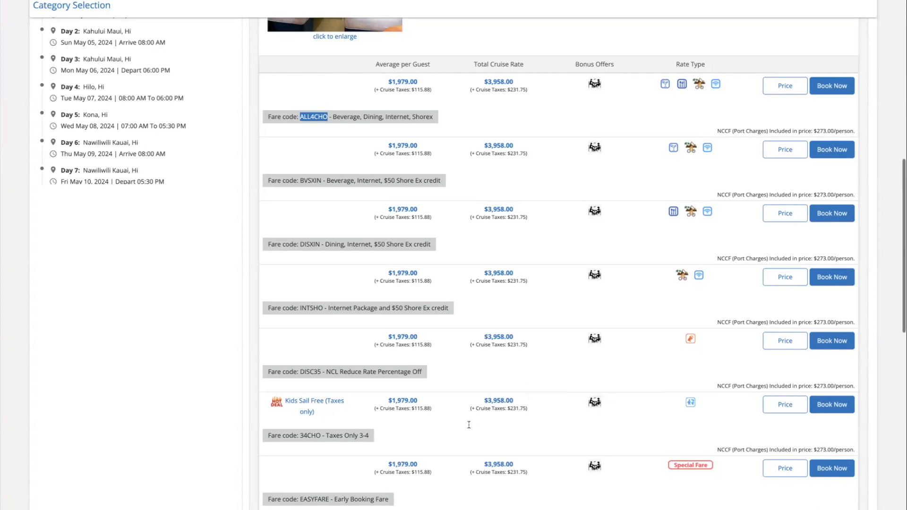
pyautogui.scroll(6, 386, 320)
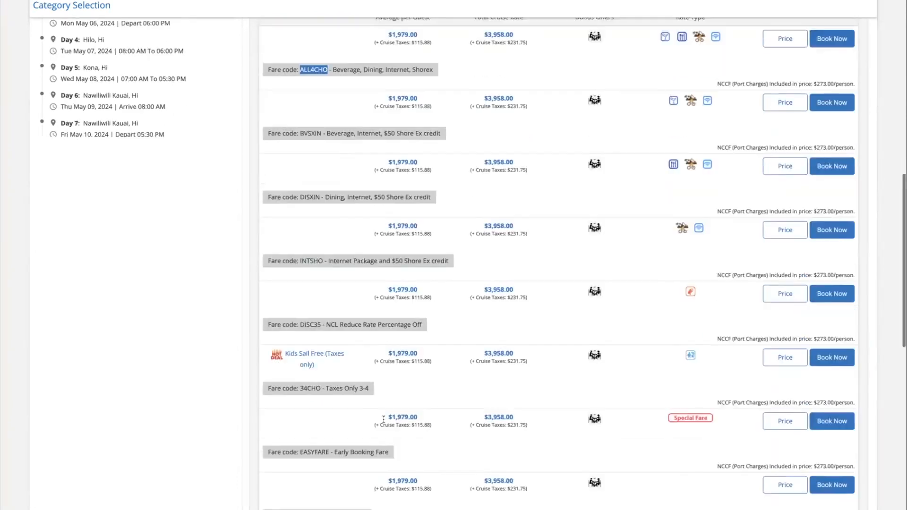
pyautogui.scroll(6, 387, 320)
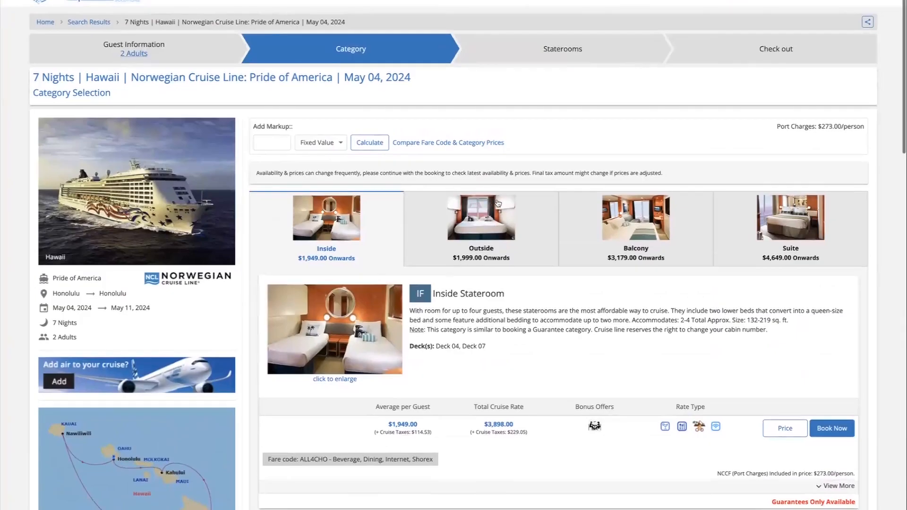
# In the fare price grid, hide Inside and Outside cabins and open the BB Balcony ALL4CHO price
pyautogui.click(445, 143)
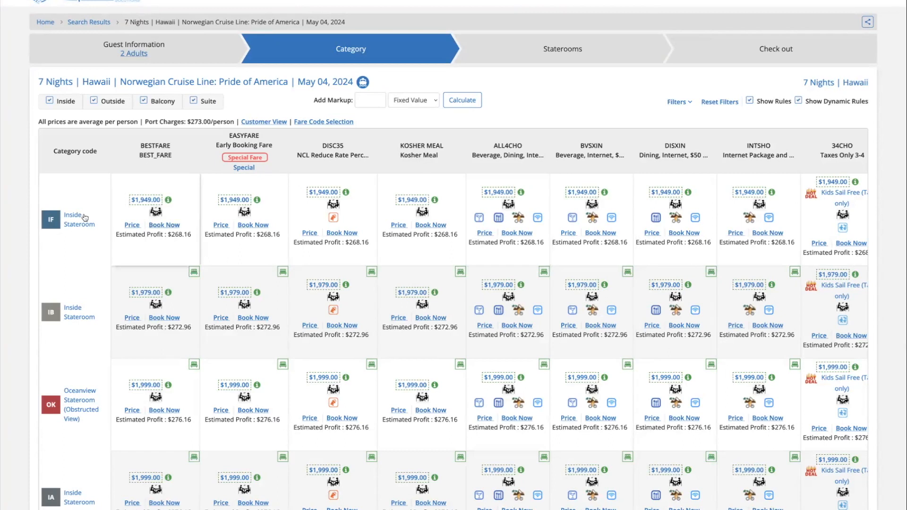
pyautogui.moveTo(68, 217)
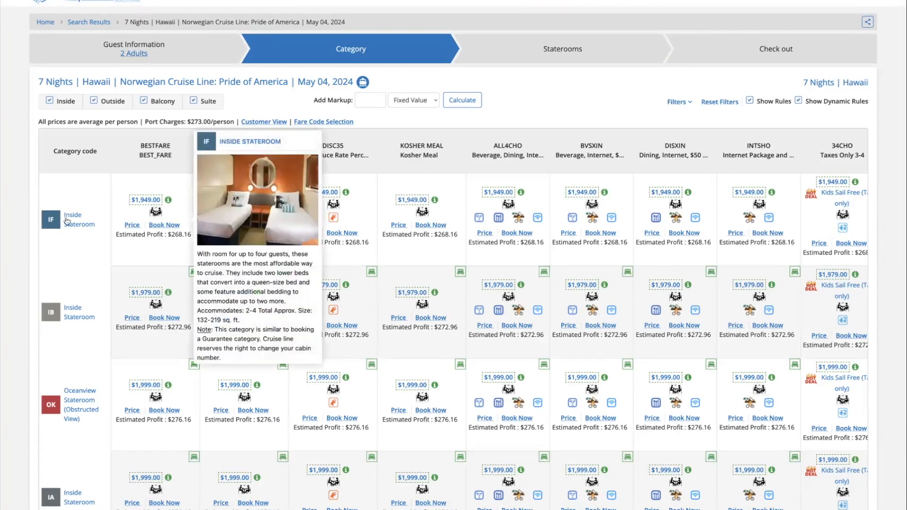
pyautogui.click(49, 101)
pyautogui.click(94, 101)
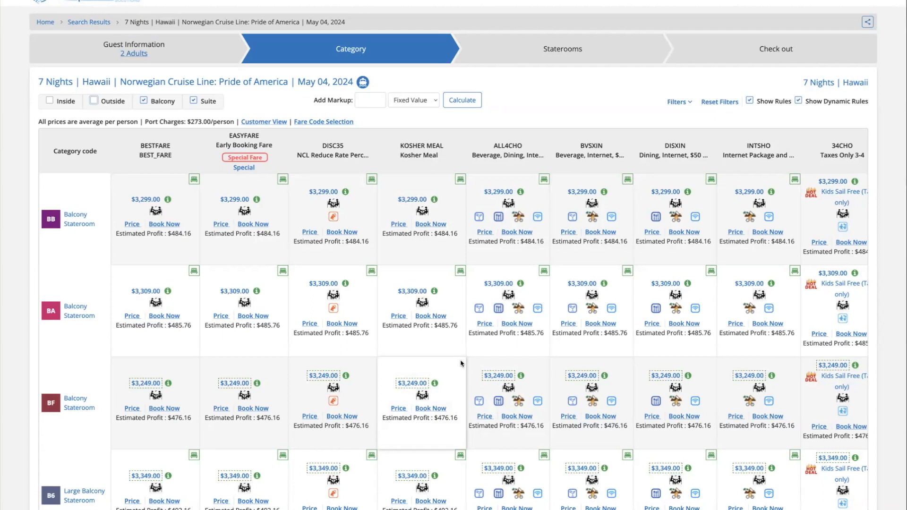
pyautogui.click(482, 233)
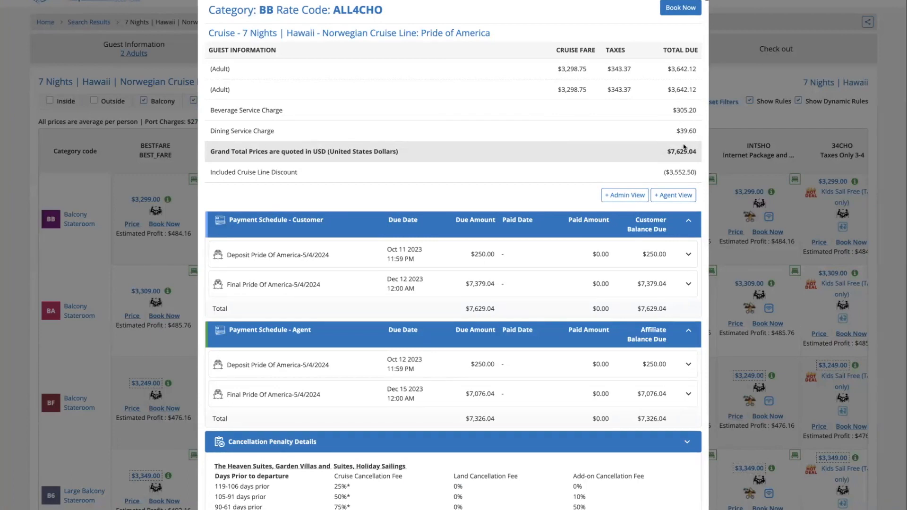
# Expand the Agent View showing commission $1,055.60, agent net $7,326.04 and agency profit $752.60
pyautogui.scroll(-1, 643, 248)
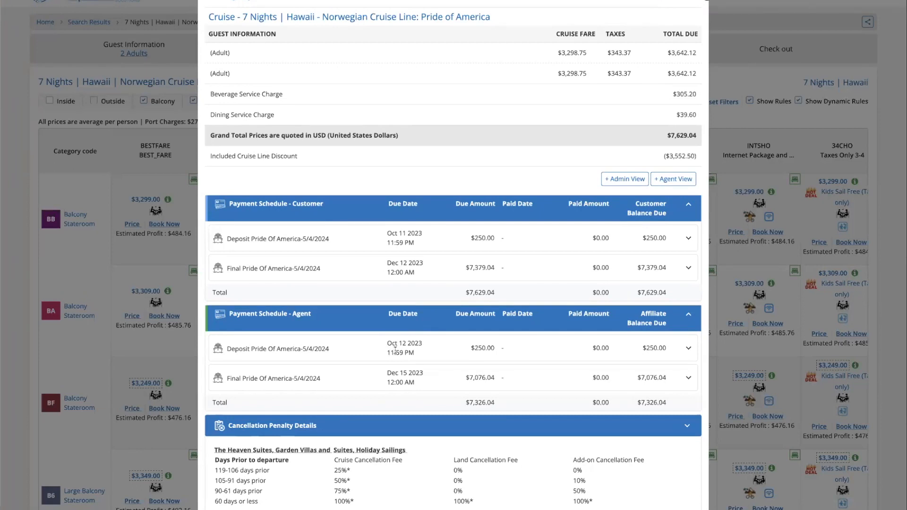
pyautogui.scroll(-1, 396, 350)
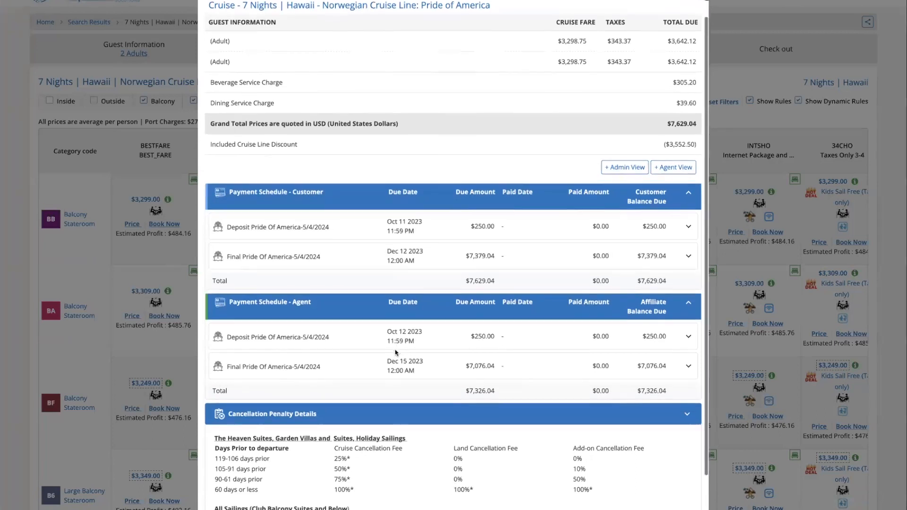
pyautogui.click(682, 170)
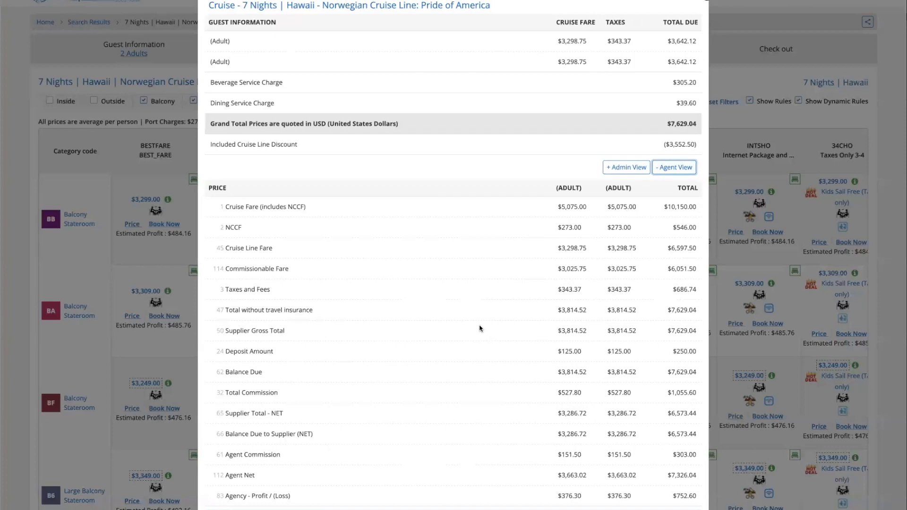
# Highlight the Agent Commission, Agent Net and per-adult agency profit figures, then collapse the Agent View
pyautogui.moveTo(237, 455); pyautogui.dragTo(301, 458)
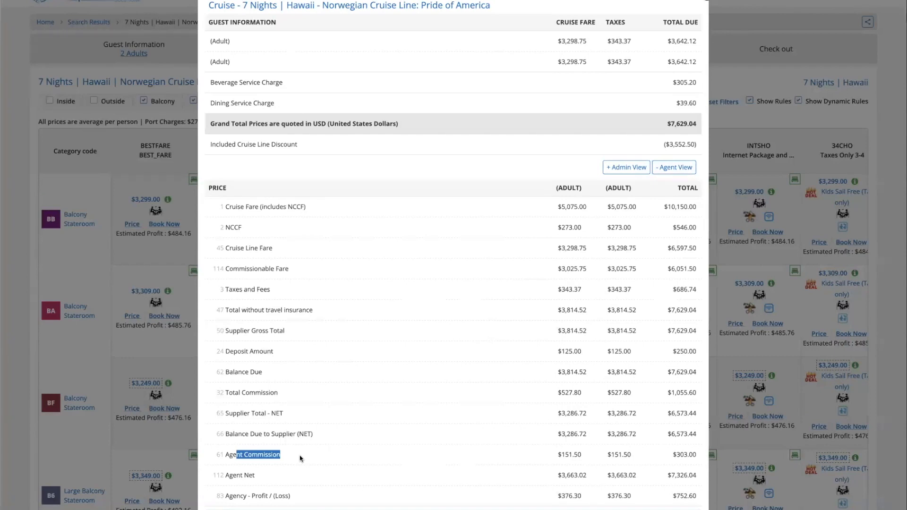
pyautogui.click(300, 459)
pyautogui.moveTo(220, 456); pyautogui.dragTo(296, 461)
pyautogui.click(296, 461)
pyautogui.tripleClick(279, 482)
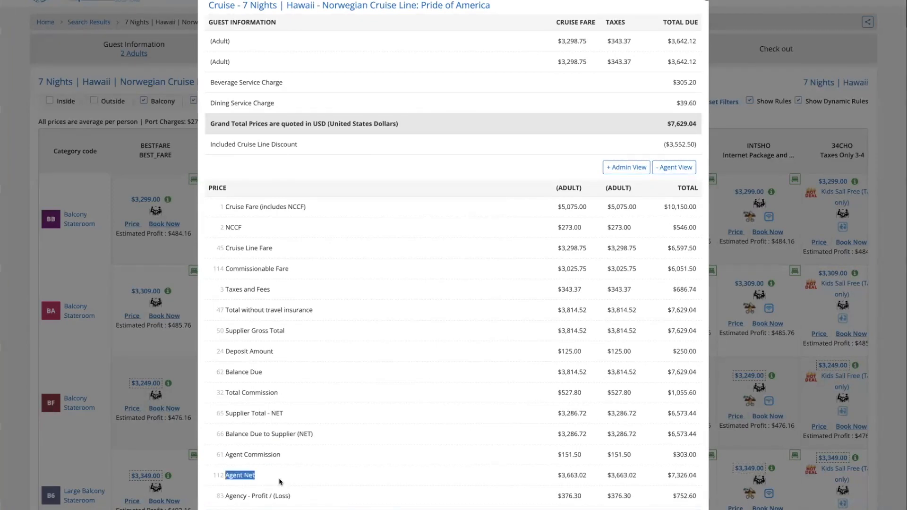
pyautogui.click(280, 482)
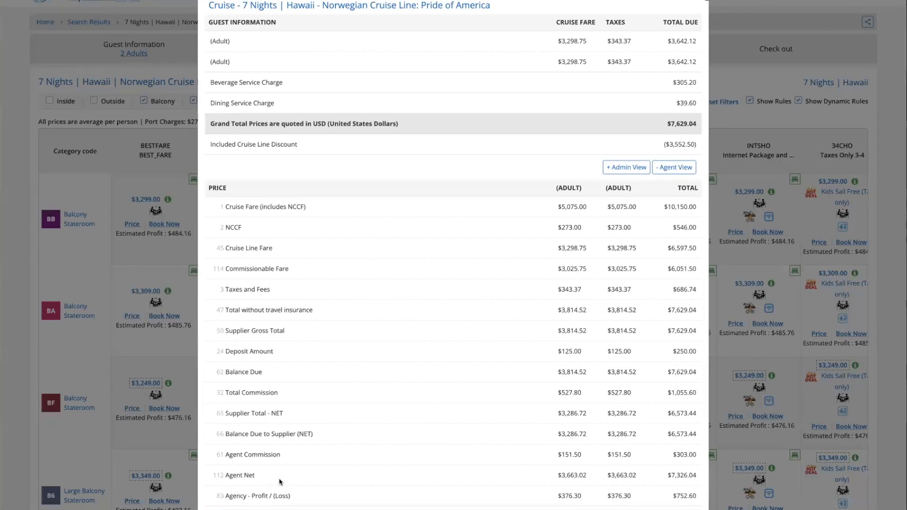
pyautogui.moveTo(566, 496); pyautogui.dragTo(588, 498)
pyautogui.scroll(-1, 588, 498)
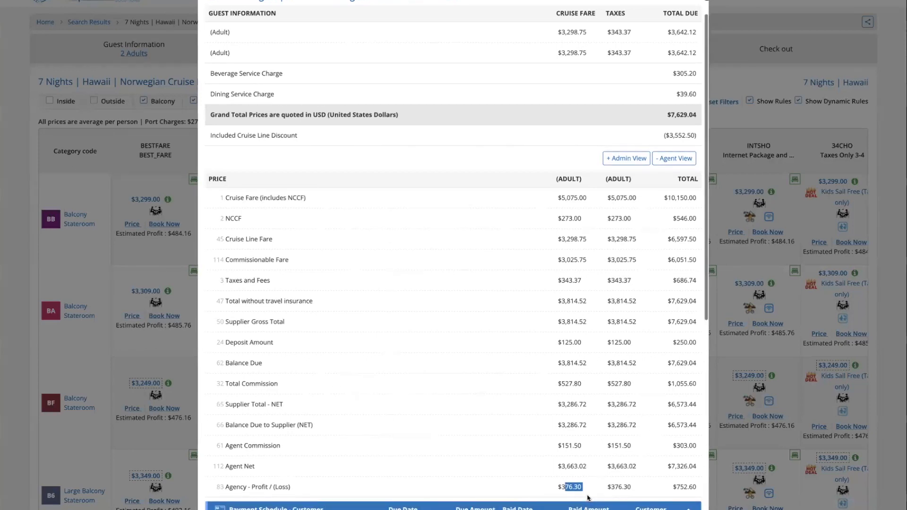
pyautogui.click(676, 135)
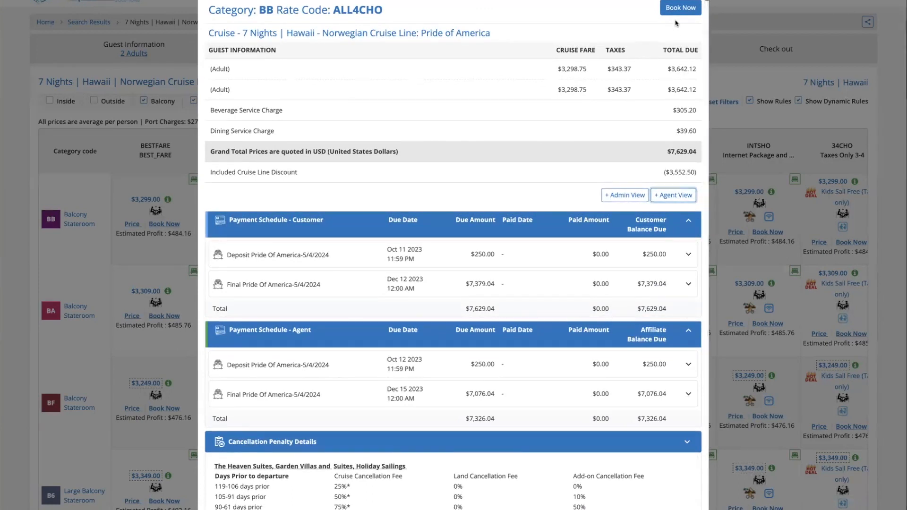
# Book the ALL4CHO balcony fare, glance at upgrade options, and pick stateroom 9068 on Deck 09
pyautogui.click(687, 9)
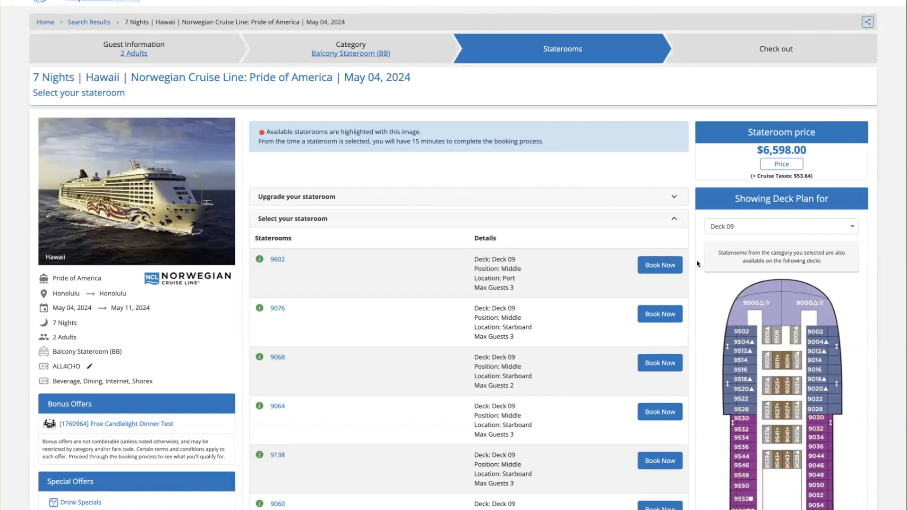
pyautogui.scroll(-1, 391, 410)
pyautogui.click(354, 158)
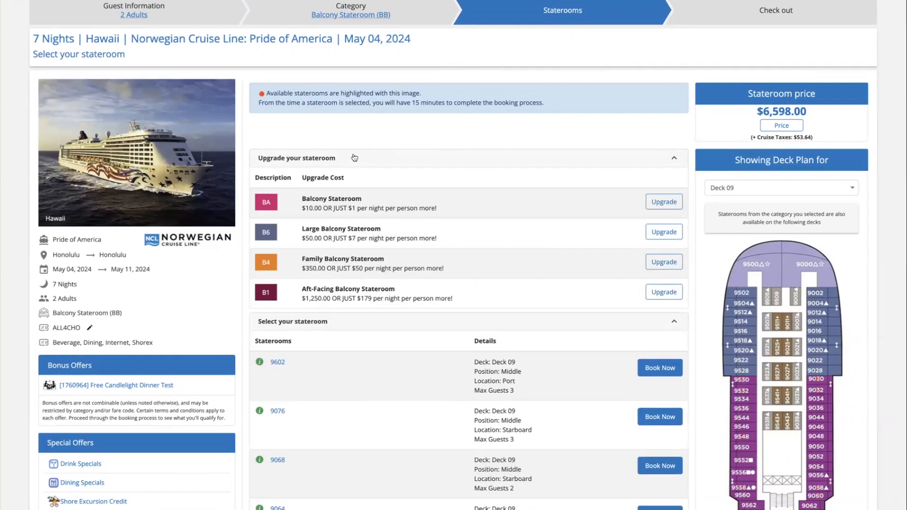
pyautogui.click(355, 157)
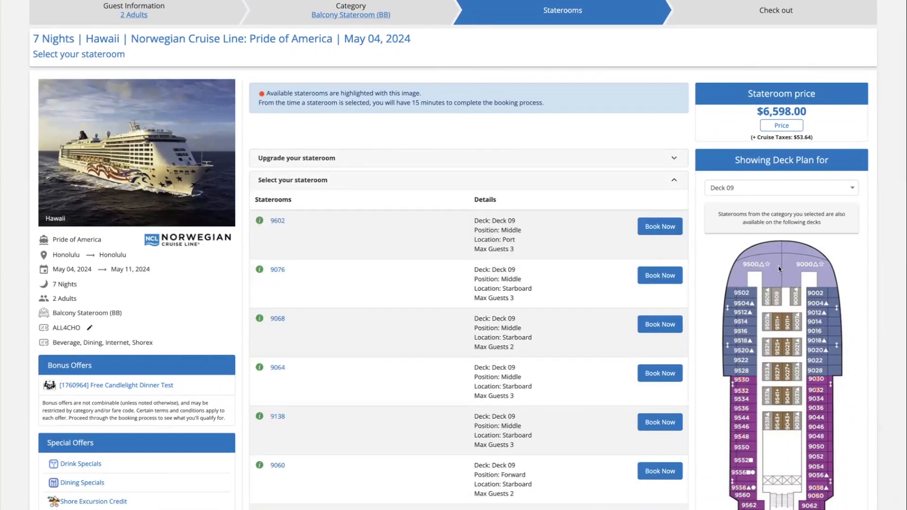
pyautogui.scroll(-1, 780, 269)
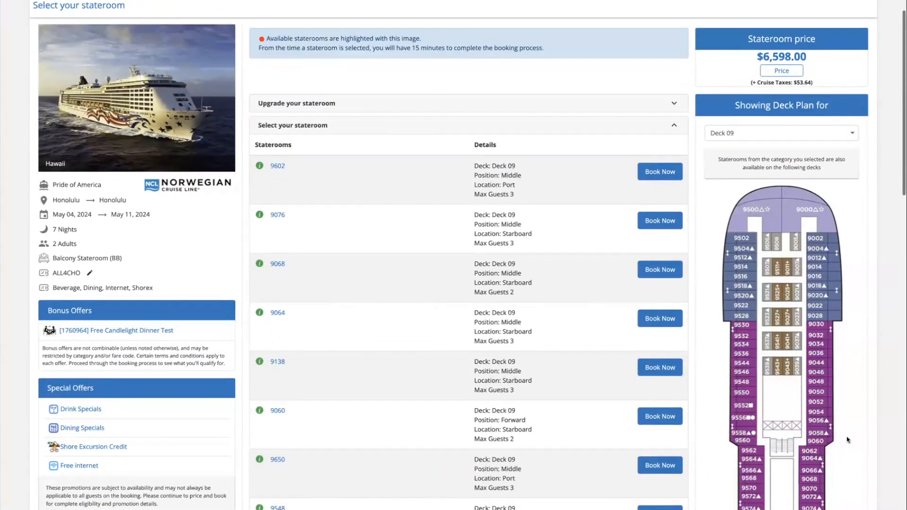
pyautogui.scroll(-3, 807, 420)
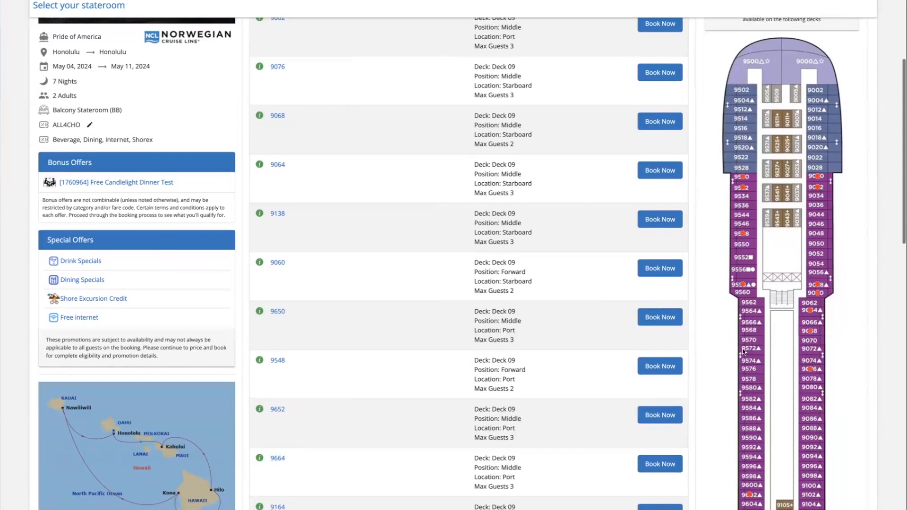
pyautogui.scroll(-3, 790, 366)
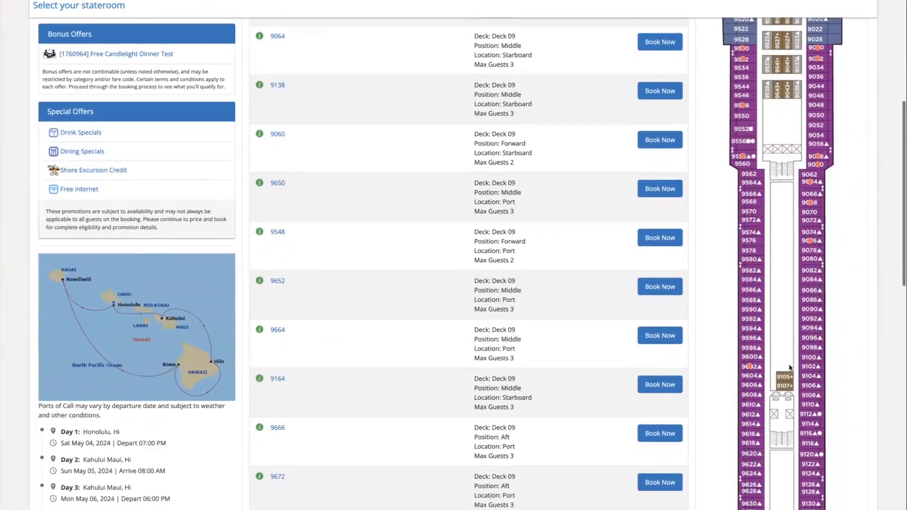
pyautogui.scroll(1, 789, 367)
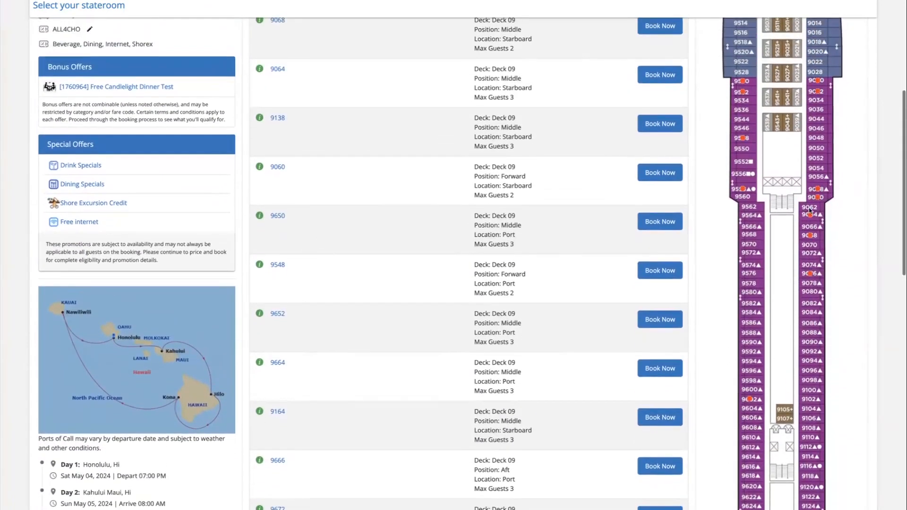
pyautogui.click(810, 236)
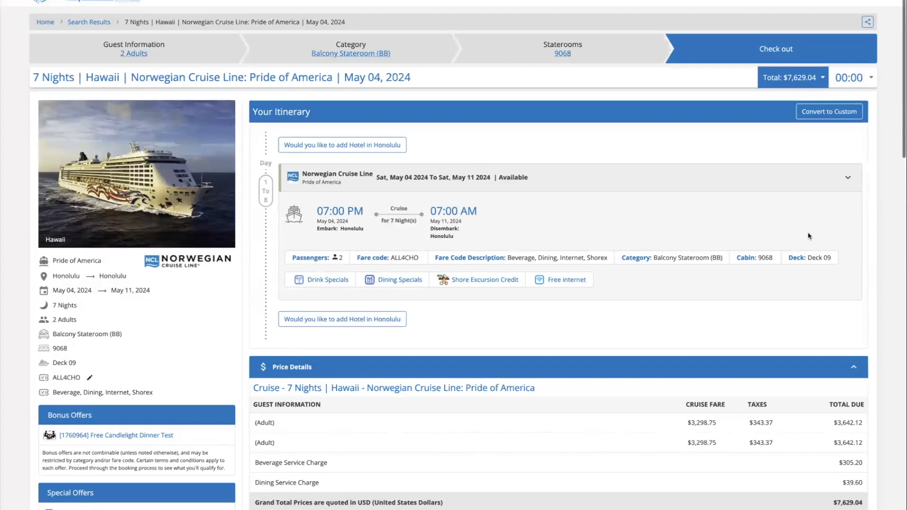
# Expand the Norwegian Cruise Line itinerary, highlight cabin 9068's details, and scroll to Passenger Details
pyautogui.click(741, 230)
pyautogui.scroll(-1, 728, 265)
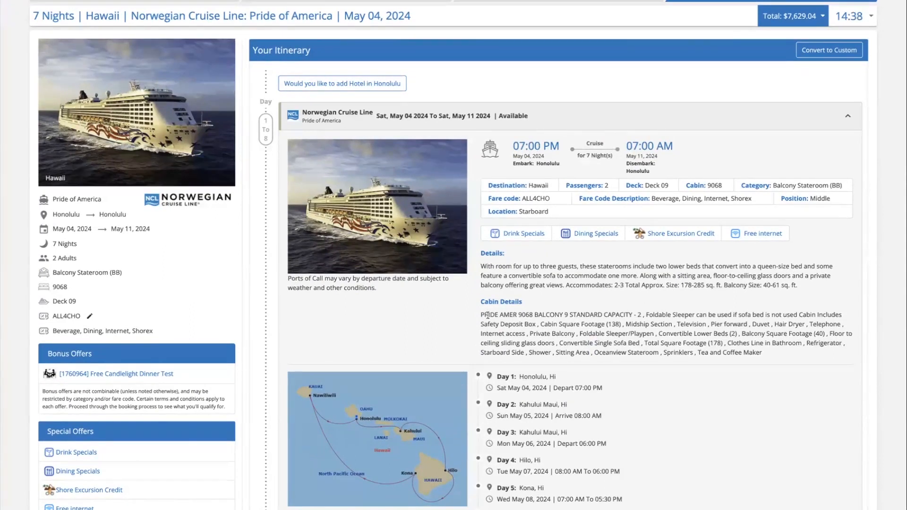
pyautogui.moveTo(484, 315); pyautogui.dragTo(682, 337)
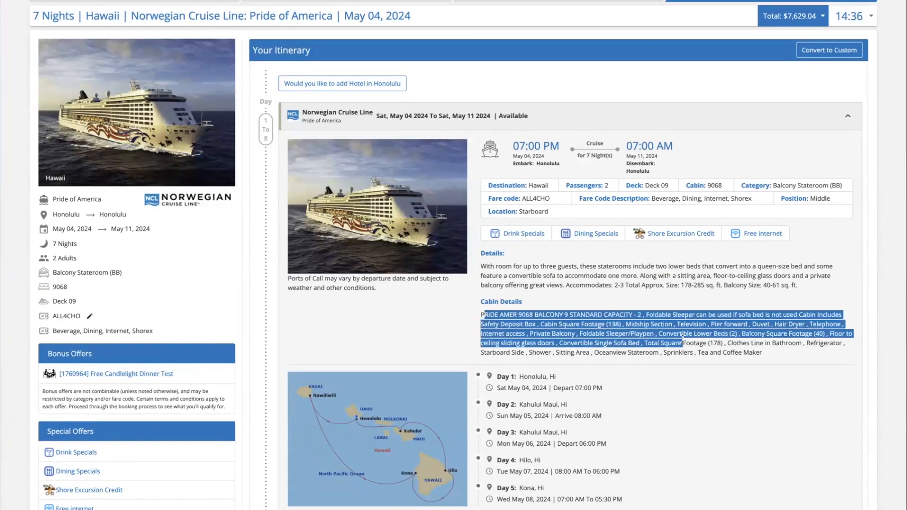
pyautogui.click(683, 337)
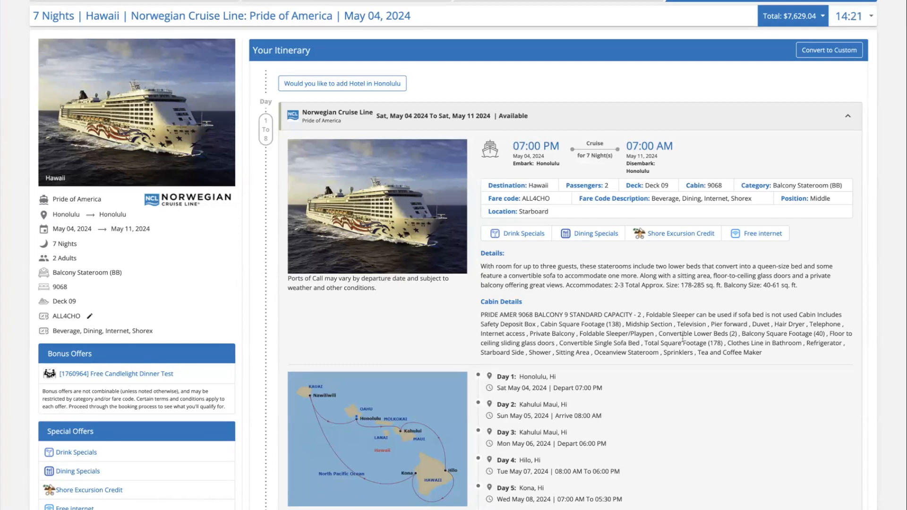
pyautogui.scroll(-20, 646, 359)
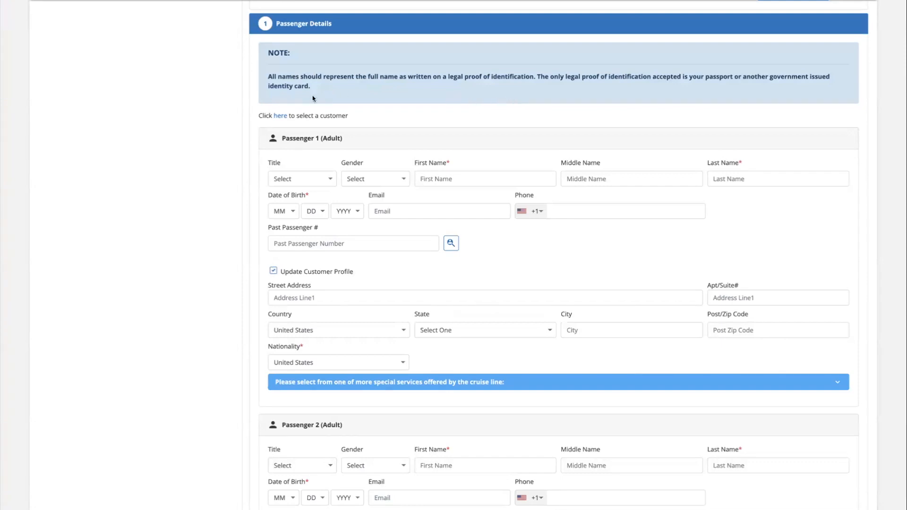
# Search customer profiles using the customer's first name, last name and e-mail address
pyautogui.click(283, 117)
pyautogui.click(385, 60)
pyautogui.press('Tab')
pyautogui.press('Tab')
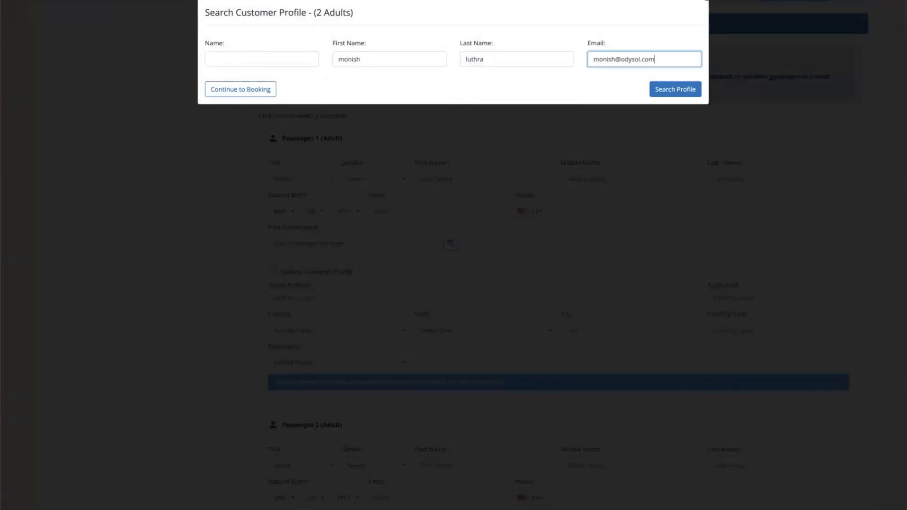
pyautogui.click(668, 89)
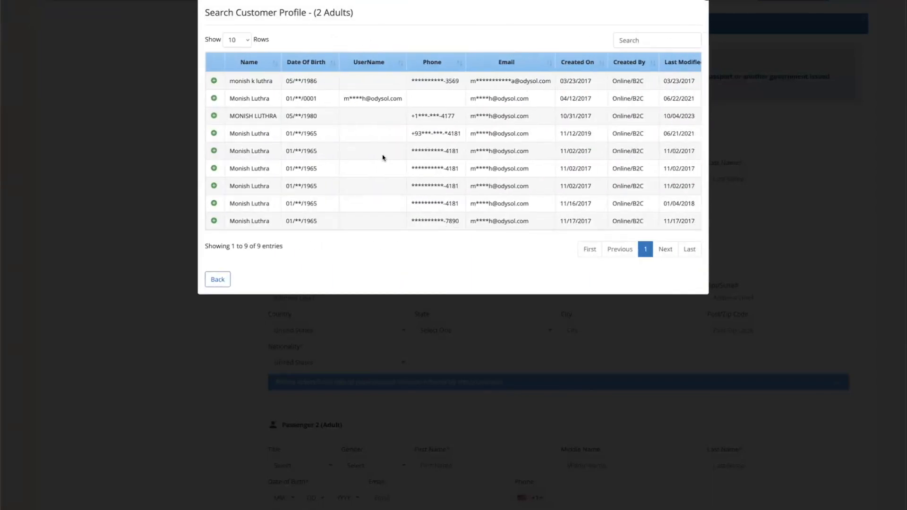
# Fill passengers 1 and 2 from the third profile's travellers, briefly checking the past passenger lookup
pyautogui.click(214, 117)
pyautogui.click(270, 158)
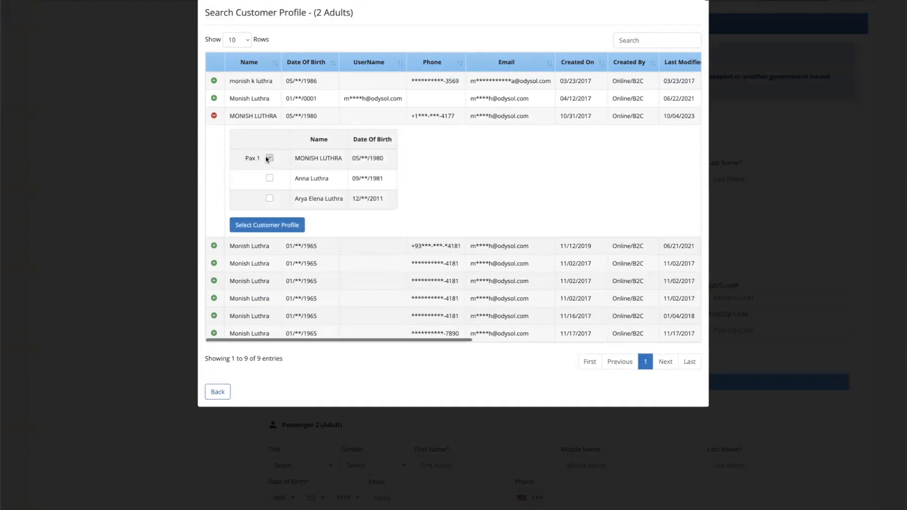
pyautogui.click(270, 178)
pyautogui.click(289, 226)
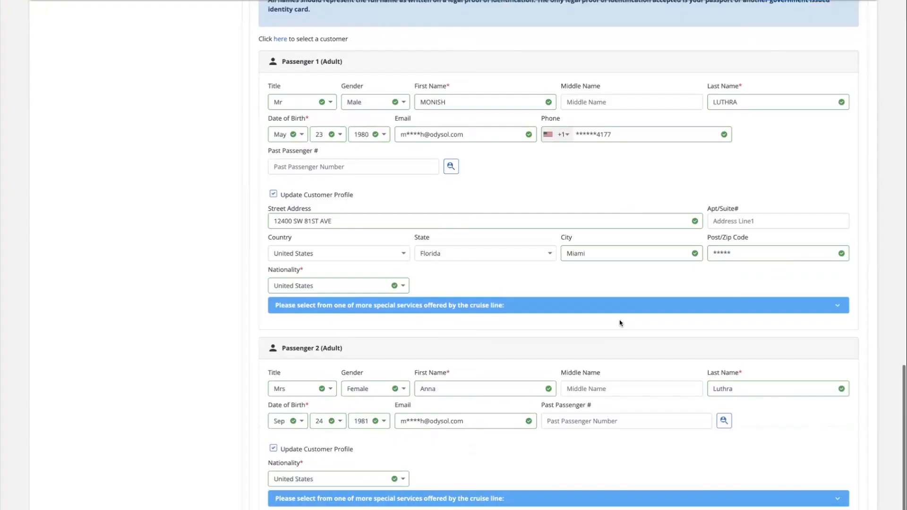
pyautogui.click(452, 166)
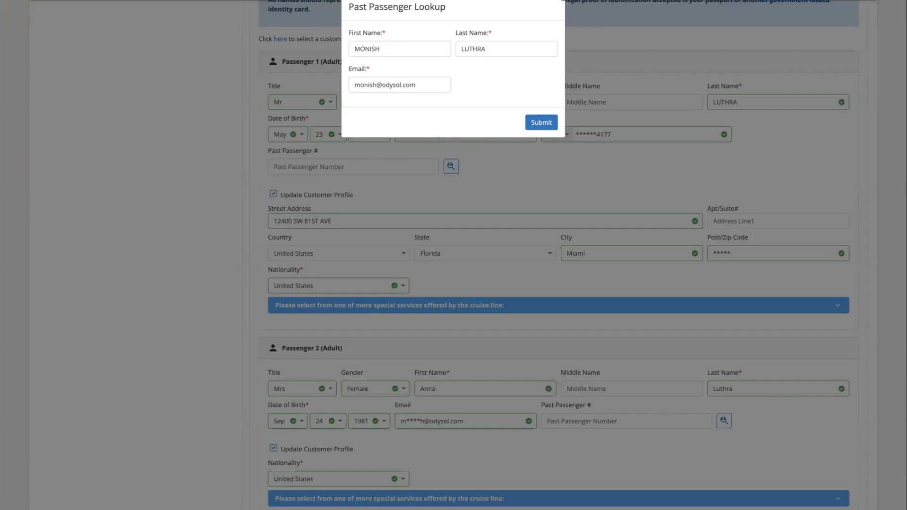
pyautogui.click(563, 1)
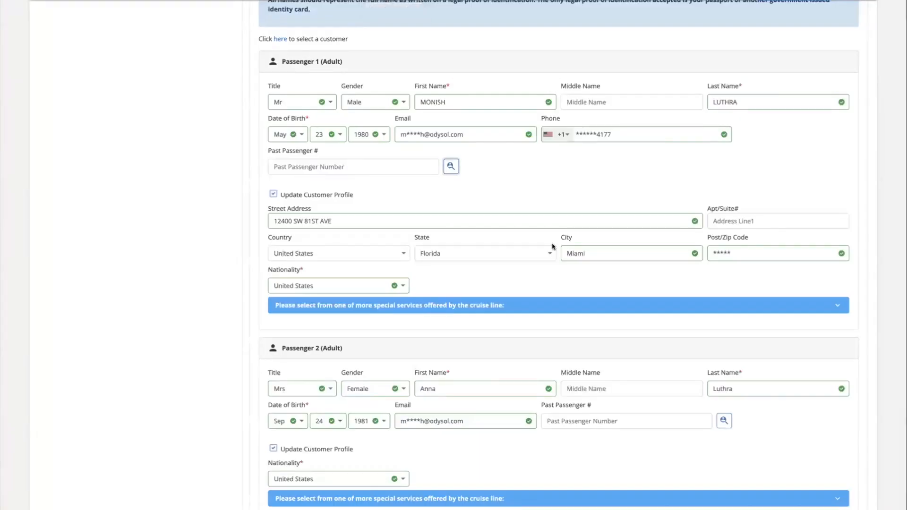
# Review passenger 1's medical special services without choosing any, then scroll down to Continue
pyautogui.click(491, 312)
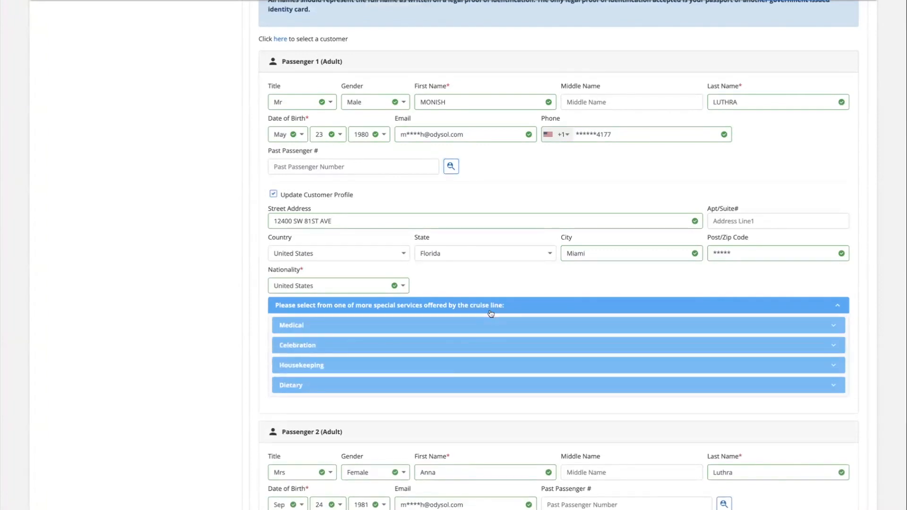
pyautogui.click(479, 332)
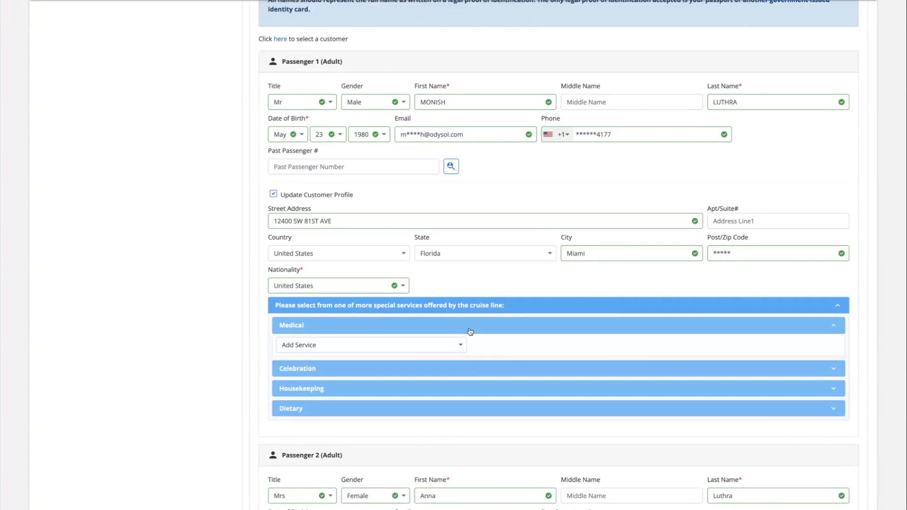
pyautogui.click(448, 343)
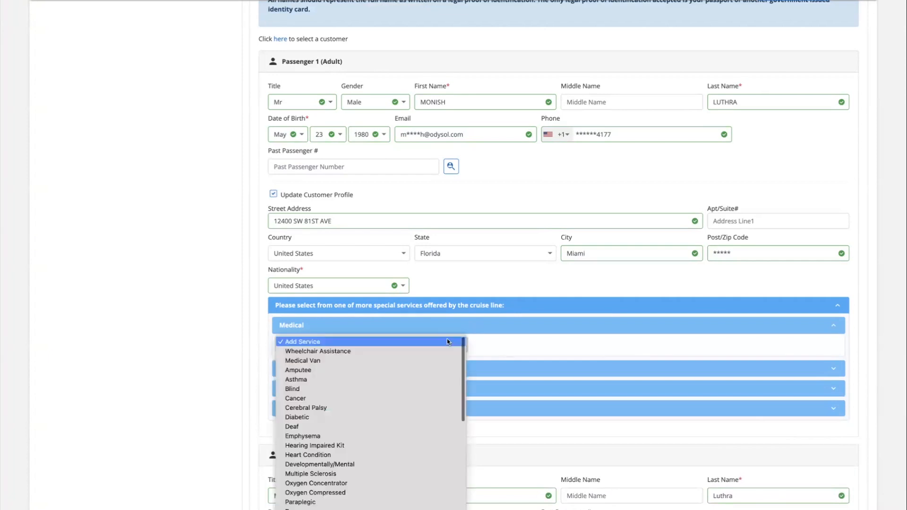
pyautogui.click(526, 335)
pyautogui.click(512, 307)
pyautogui.scroll(-3, 504, 308)
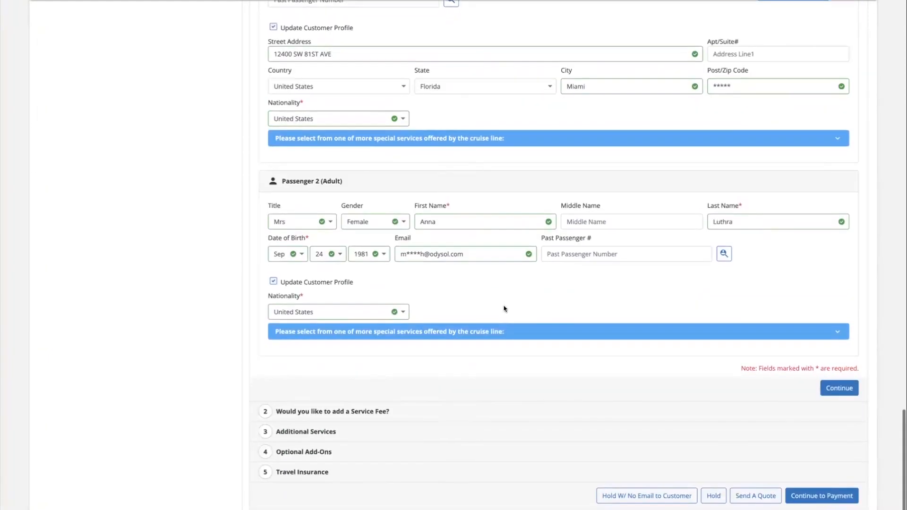
pyautogui.scroll(-1, 504, 309)
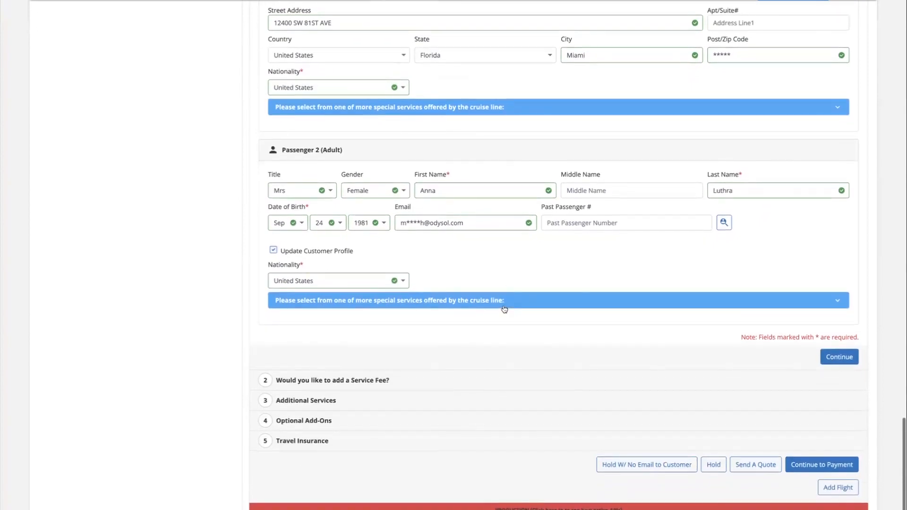
# Continue past passenger details into Additional Services and view bed preference choices without picking one
pyautogui.click(840, 357)
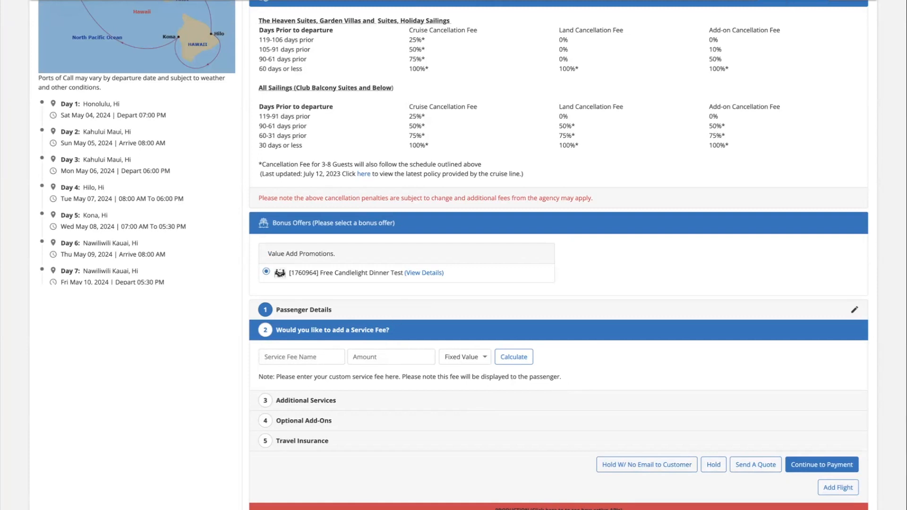
pyautogui.click(372, 400)
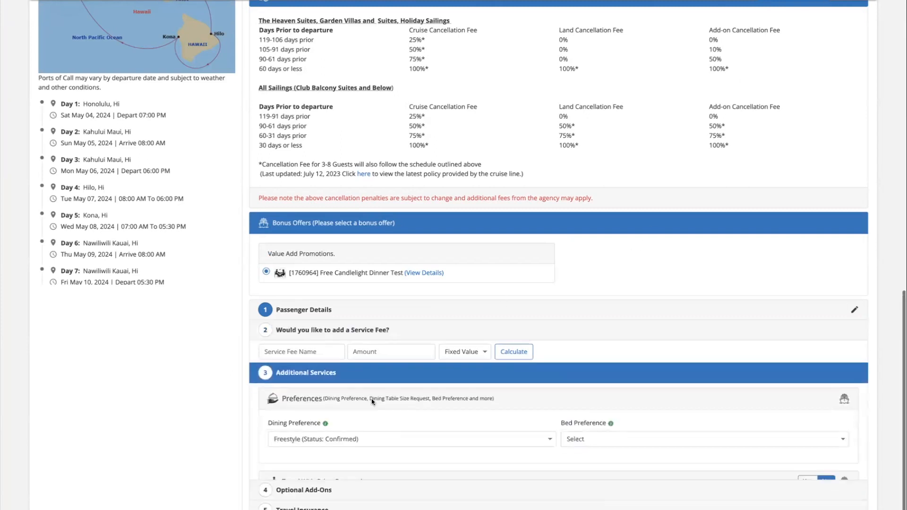
pyautogui.scroll(-3, 372, 402)
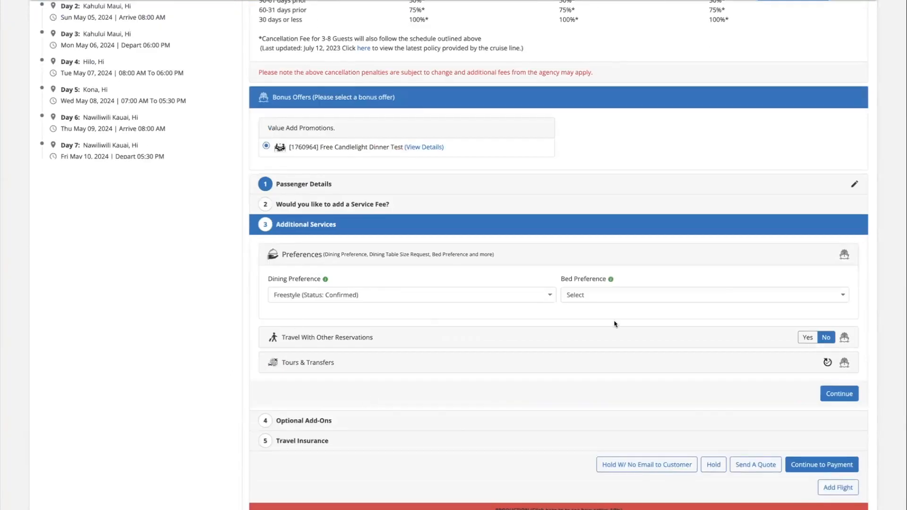
pyautogui.click(619, 295)
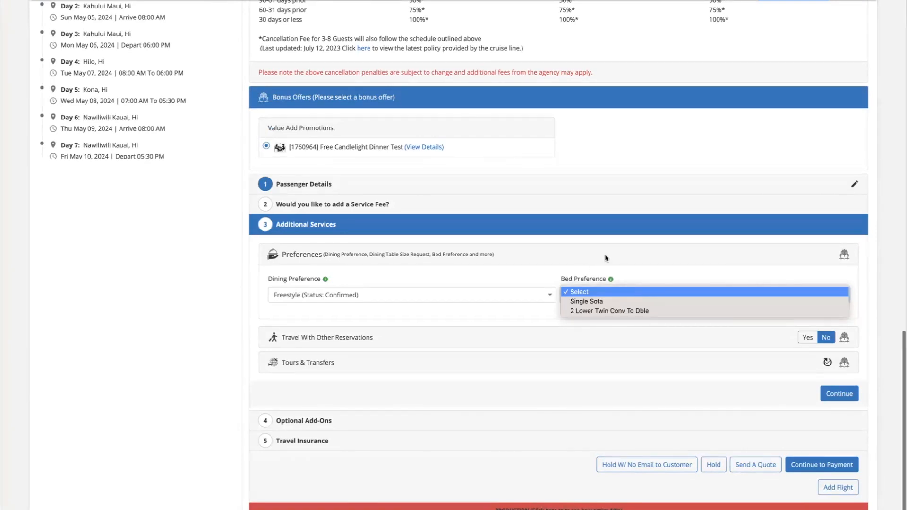
pyautogui.click(589, 278)
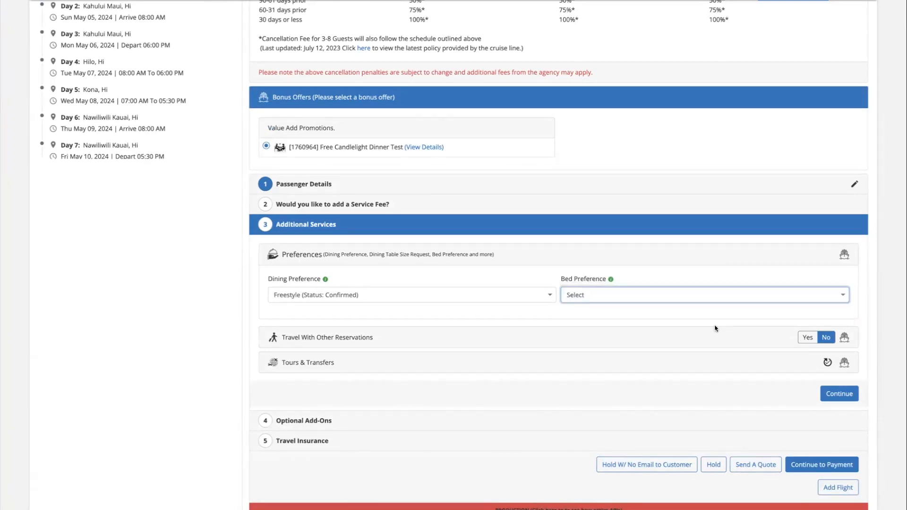
# Toggle Travel With Other Reservations on and off, then list pre- and post-cruise hotel packages
pyautogui.click(801, 338)
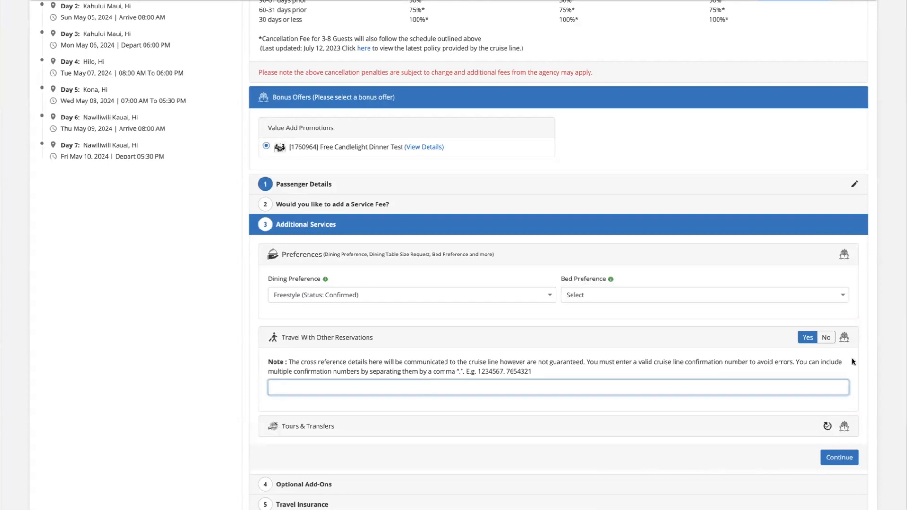
pyautogui.click(827, 337)
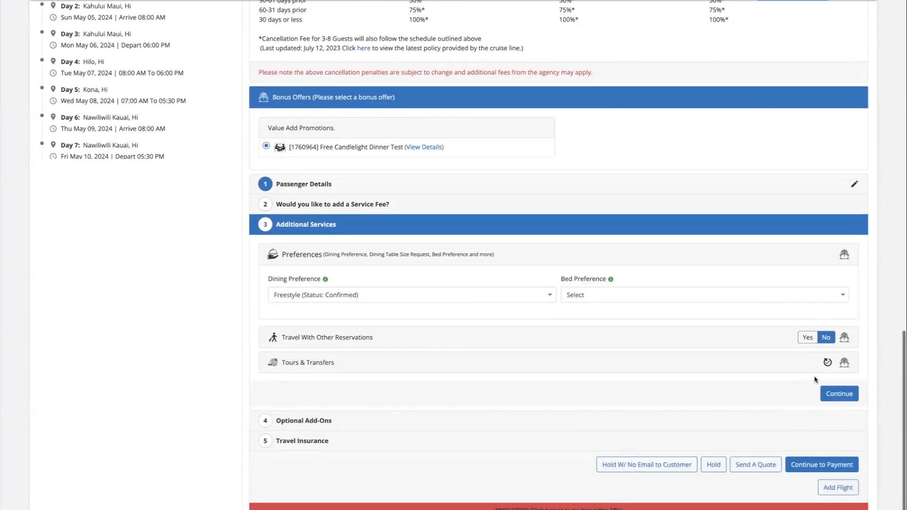
pyautogui.click(830, 363)
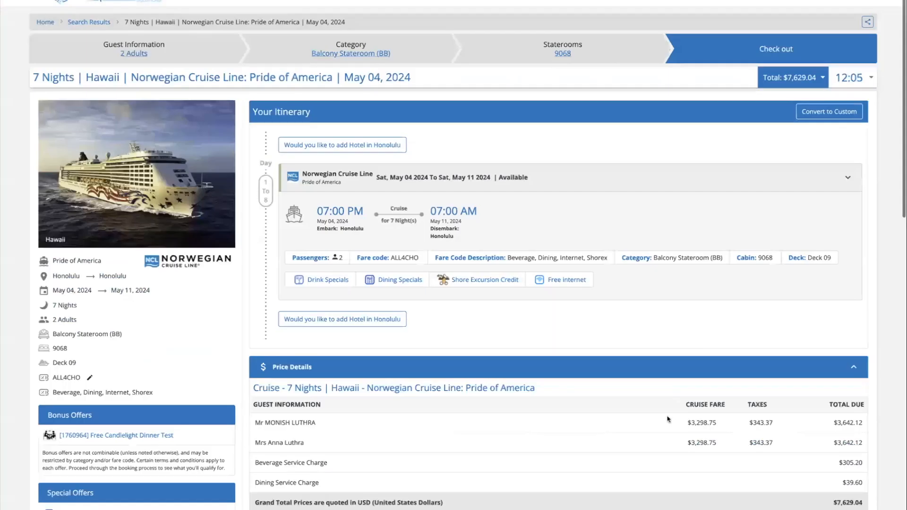
# Skip past Additional Services and Optional Add-Ons, set residency to Florida, and decline travel protection
pyautogui.scroll(-15, 667, 418)
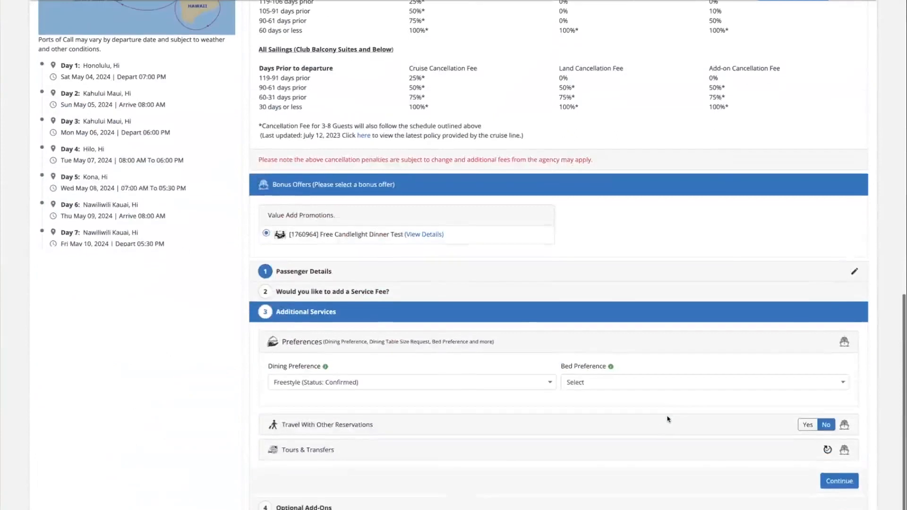
pyautogui.click(839, 481)
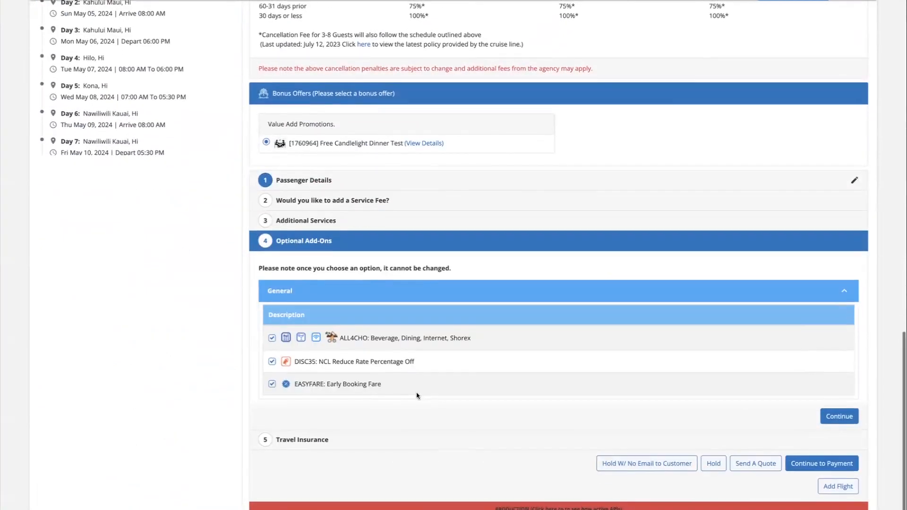
pyautogui.click(824, 422)
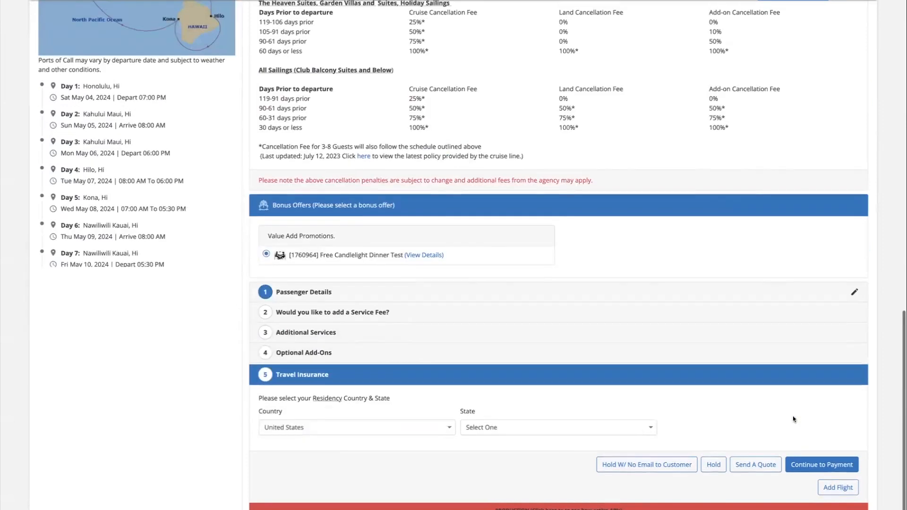
pyautogui.click(544, 428)
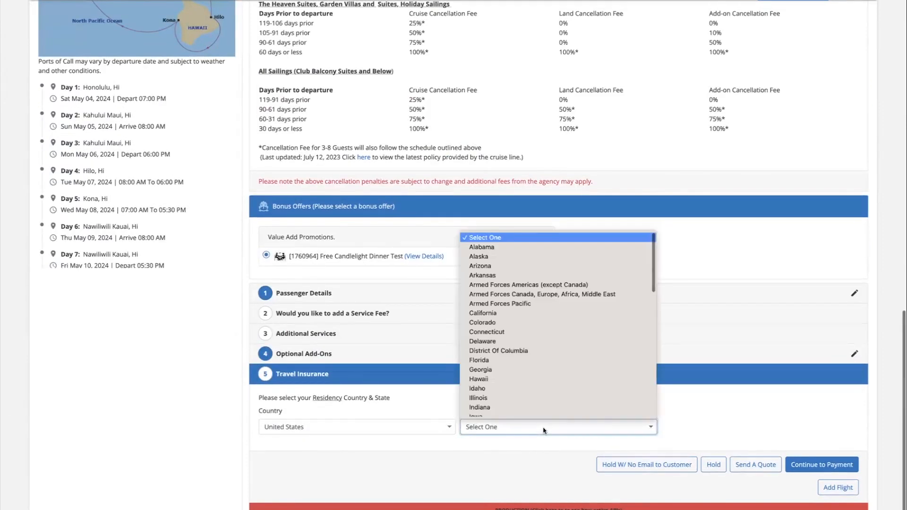
pyautogui.click(544, 360)
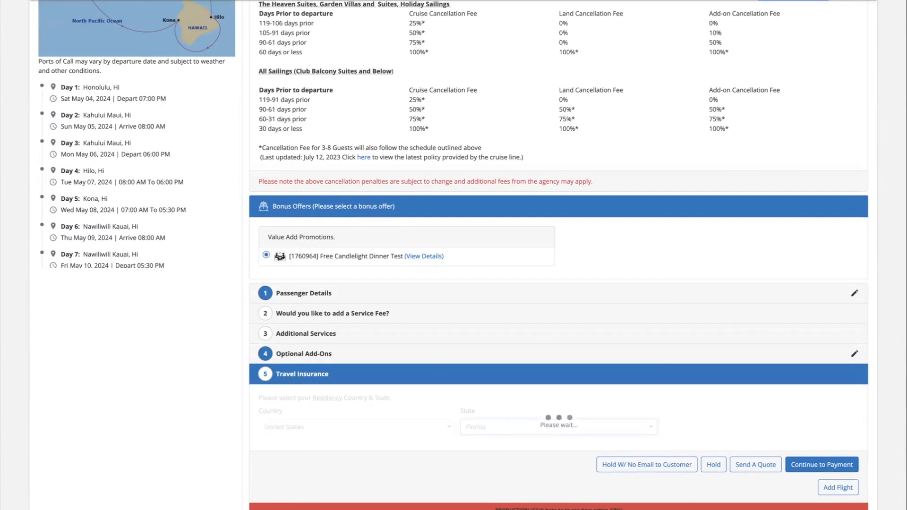
pyautogui.scroll(-2, 544, 331)
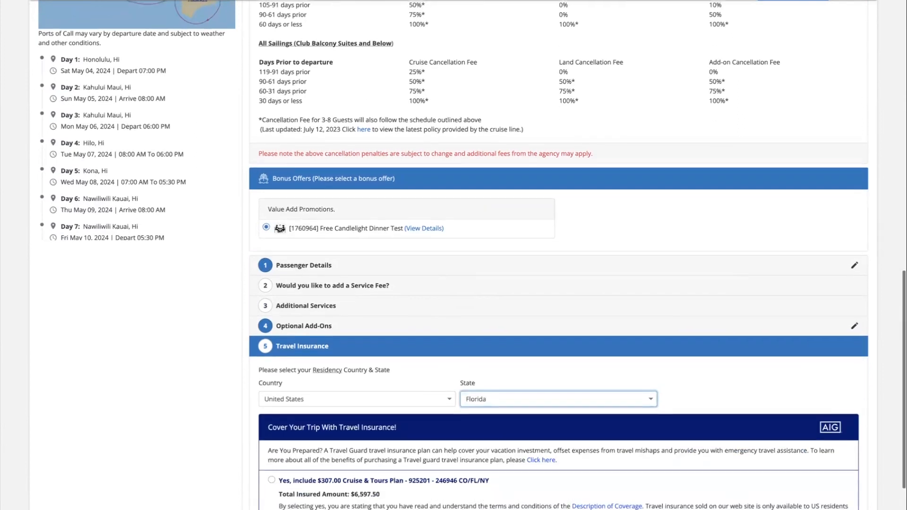
pyautogui.scroll(-1, 291, 449)
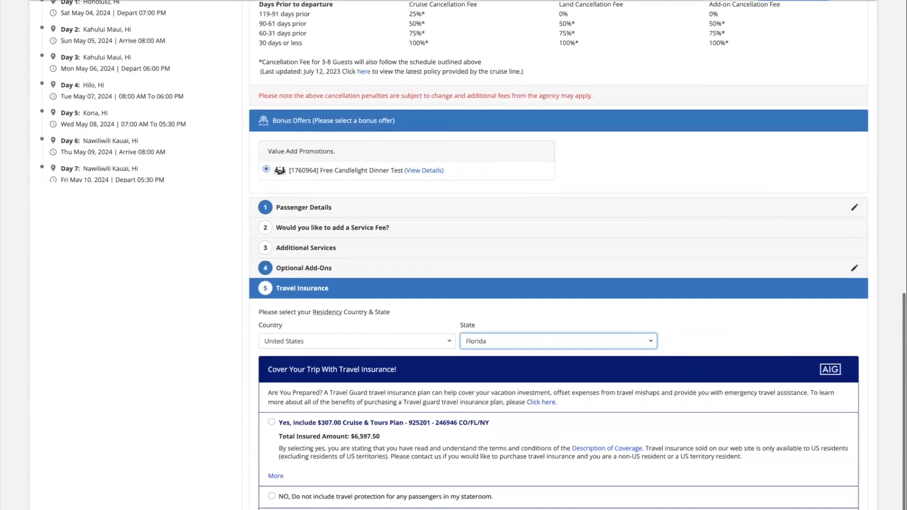
pyautogui.click(272, 456)
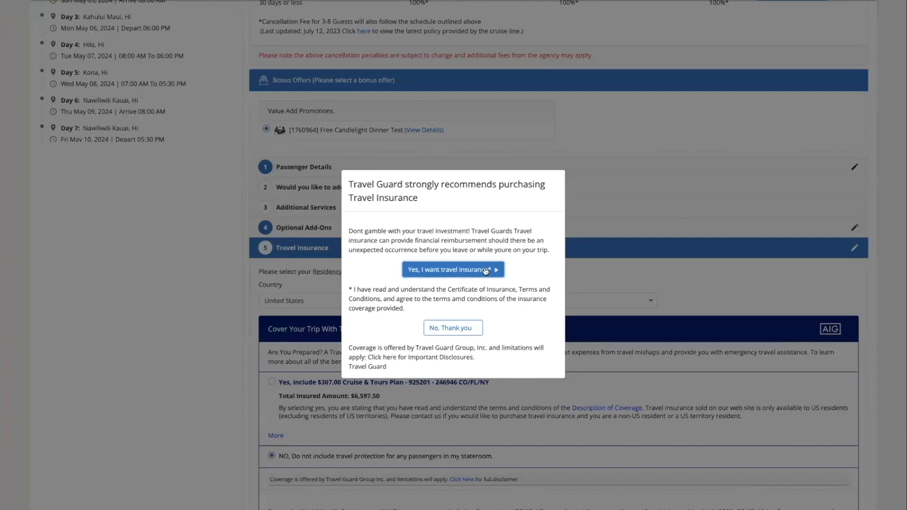
pyautogui.click(471, 329)
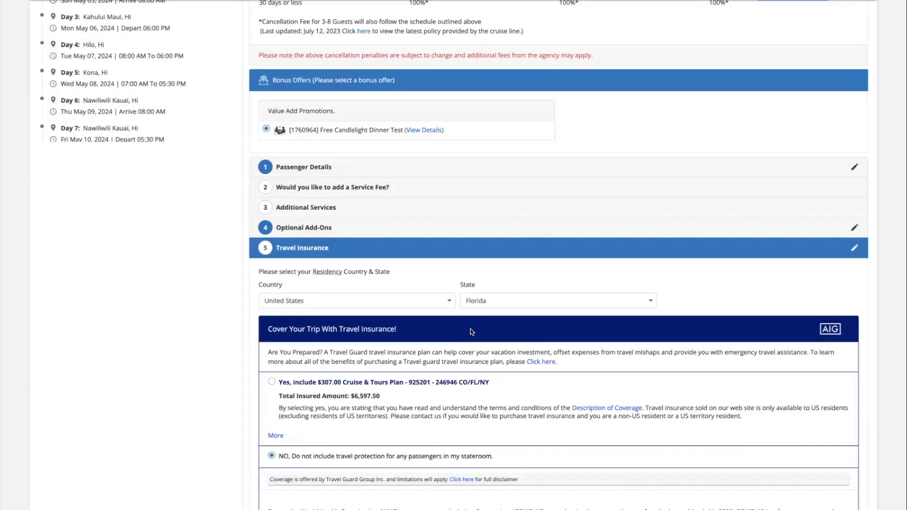
pyautogui.scroll(-2, 476, 403)
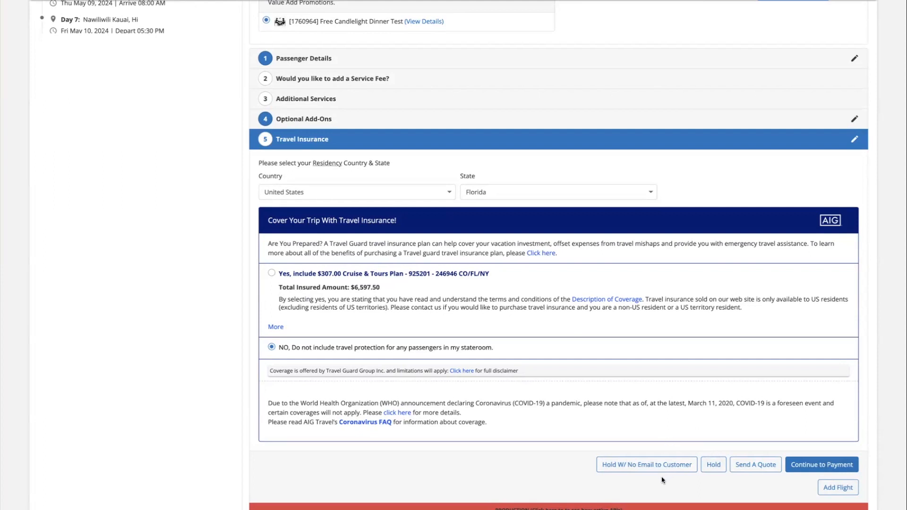
pyautogui.scroll(2, 635, 381)
pyautogui.scroll(-2, 634, 381)
# Add a flight from Miami (mia) departing May 3, returning May 15, and search round trips
pyautogui.click(839, 489)
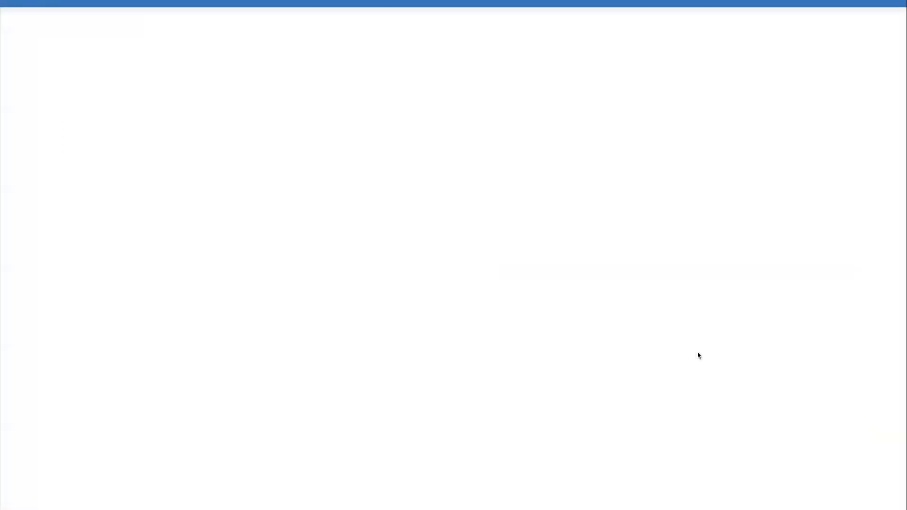
pyautogui.click(339, 169)
pyautogui.write('mia')
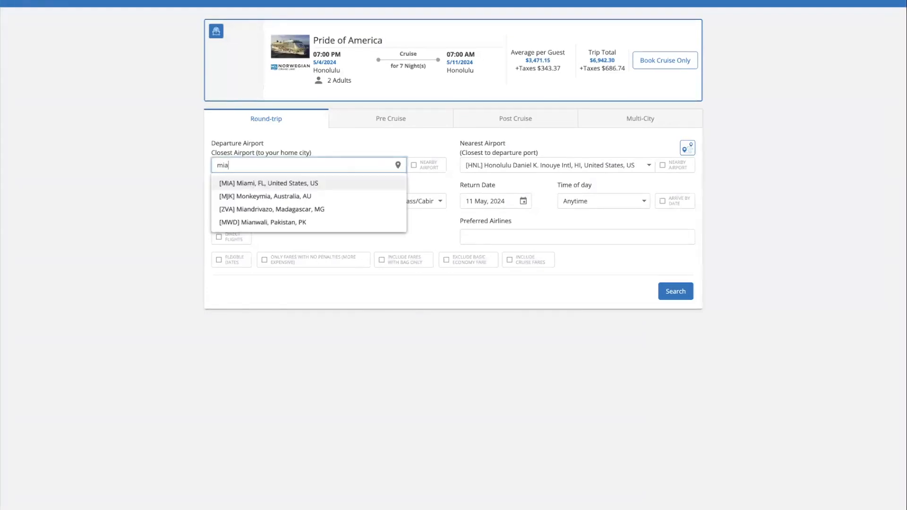
pyautogui.click(297, 185)
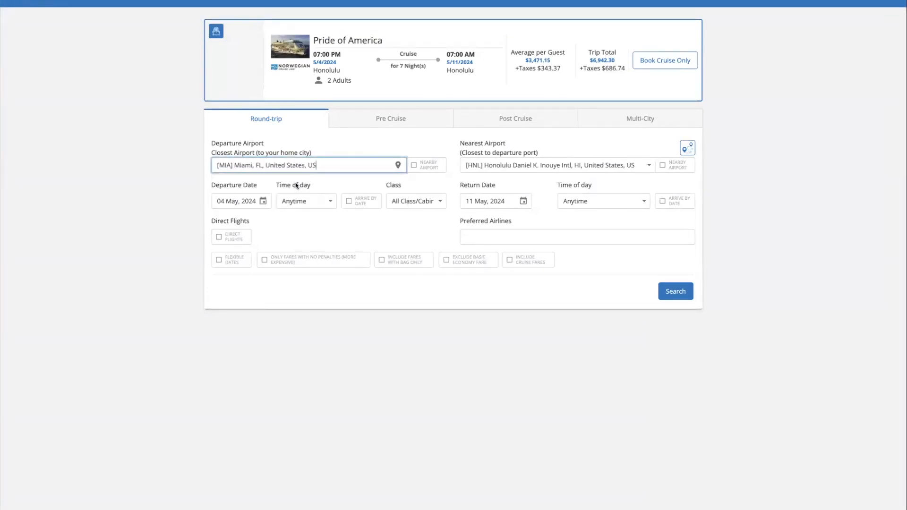
pyautogui.click(264, 202)
pyautogui.click(399, 252)
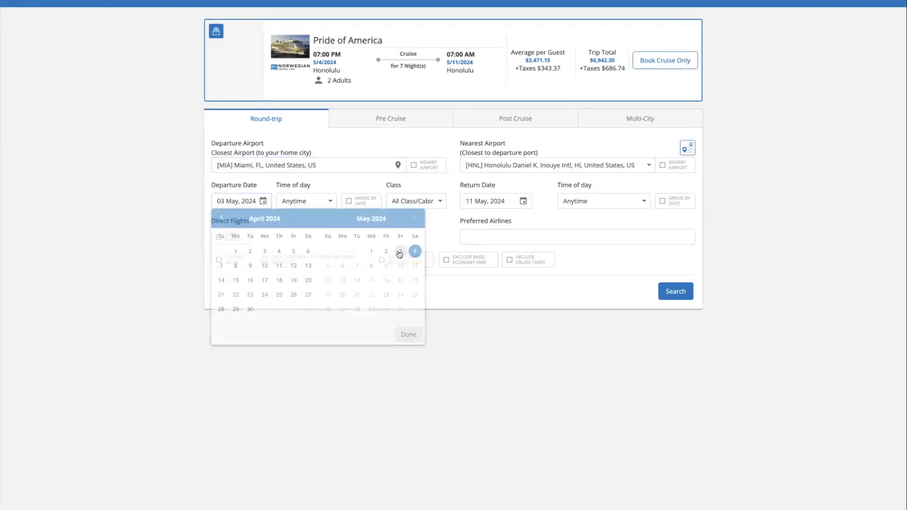
pyautogui.click(511, 203)
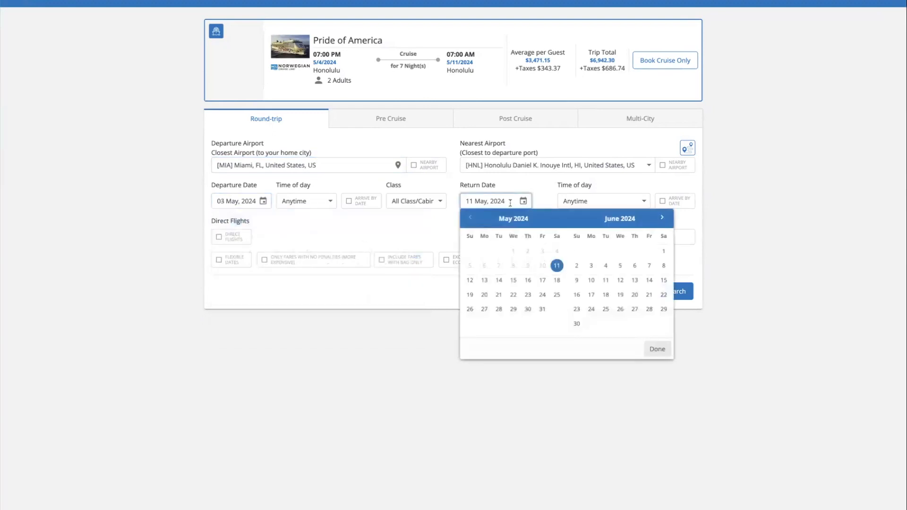
pyautogui.click(514, 280)
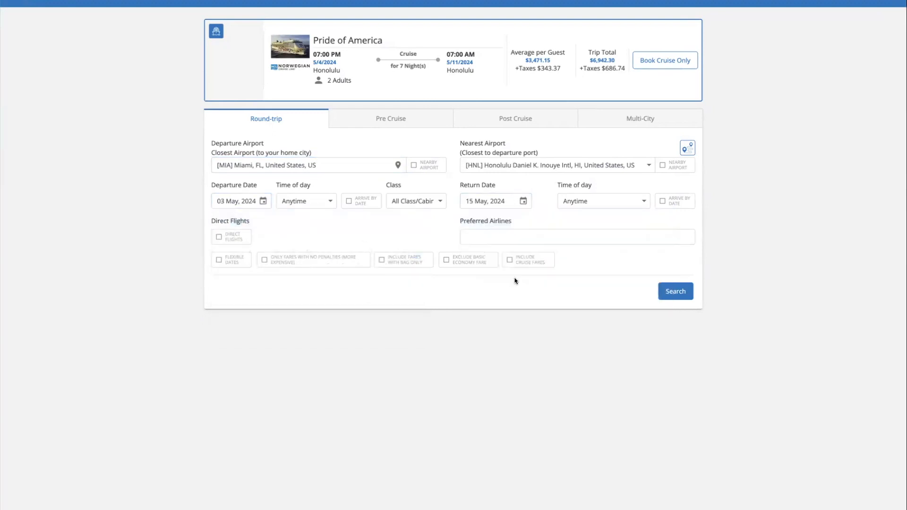
pyautogui.click(676, 291)
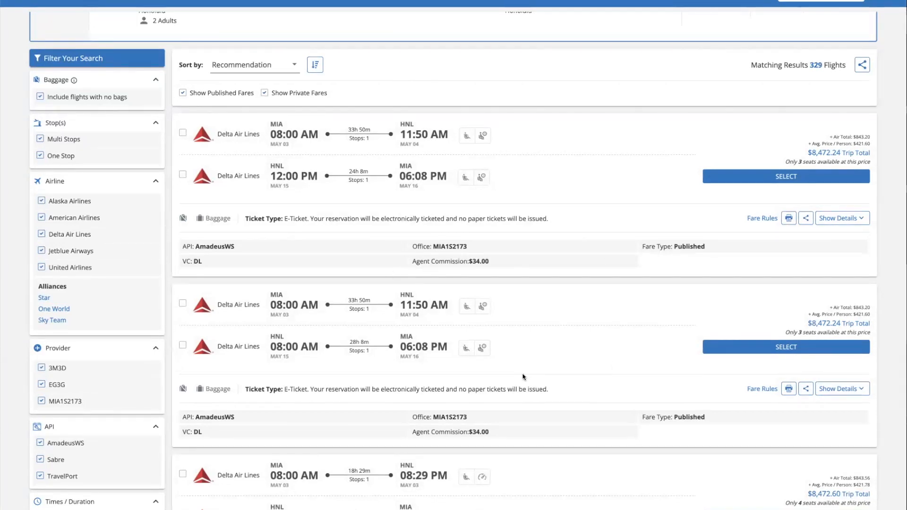
# Preview the first flight's details, then select that JetBlue round trip and review the itinerary
pyautogui.scroll(1, 523, 377)
pyautogui.click(850, 228)
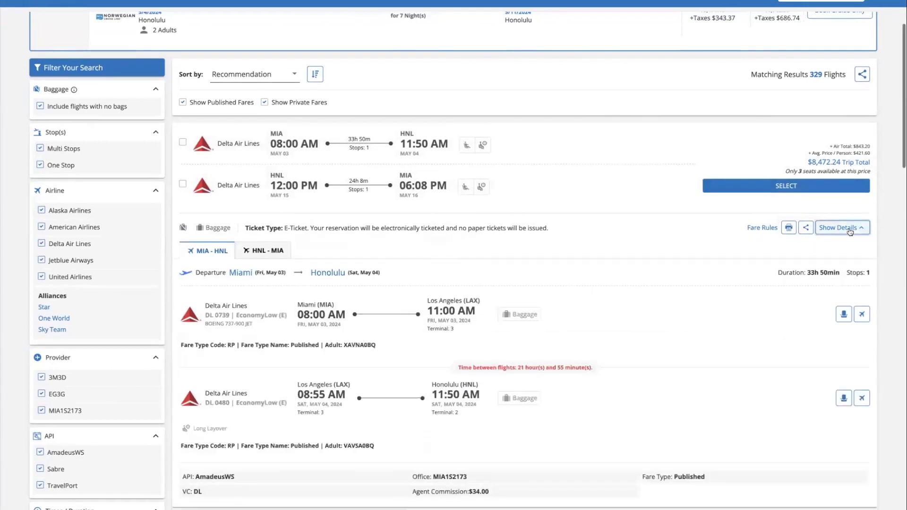
pyautogui.click(850, 229)
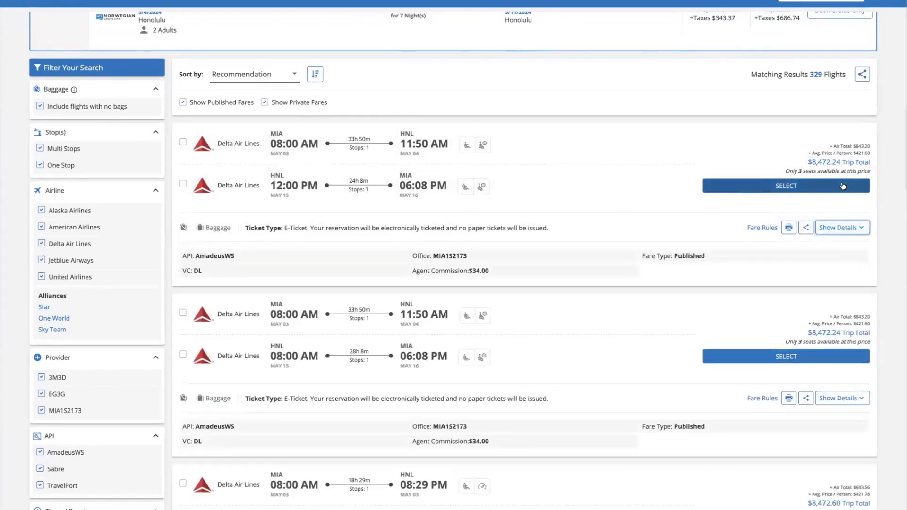
pyautogui.moveTo(836, 146)
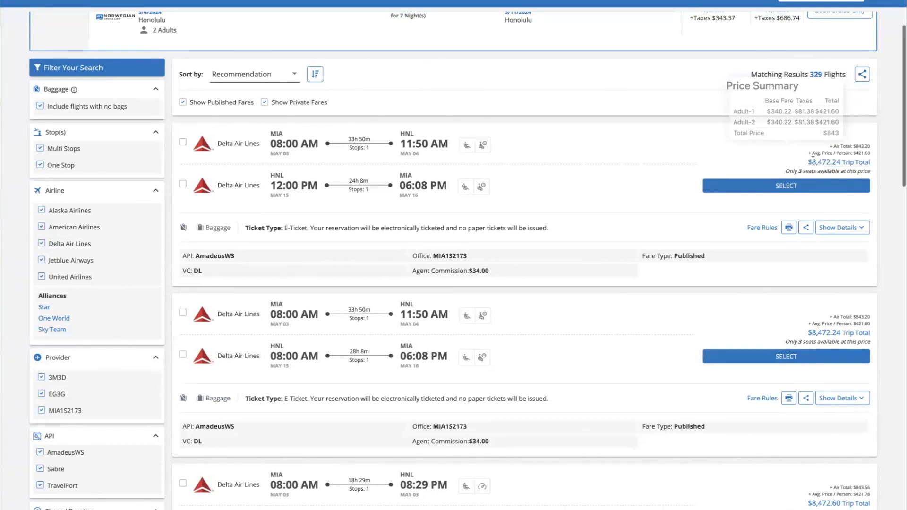
pyautogui.click(831, 188)
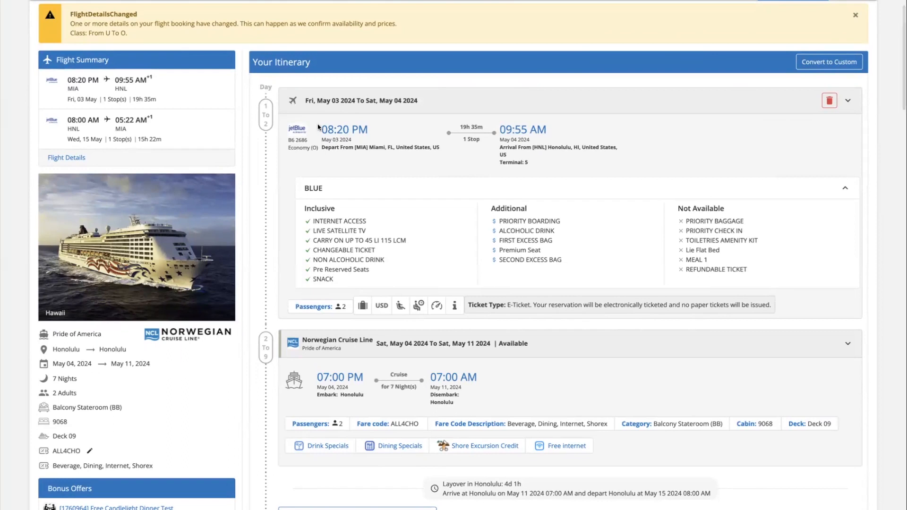
pyautogui.scroll(-1, 545, 230)
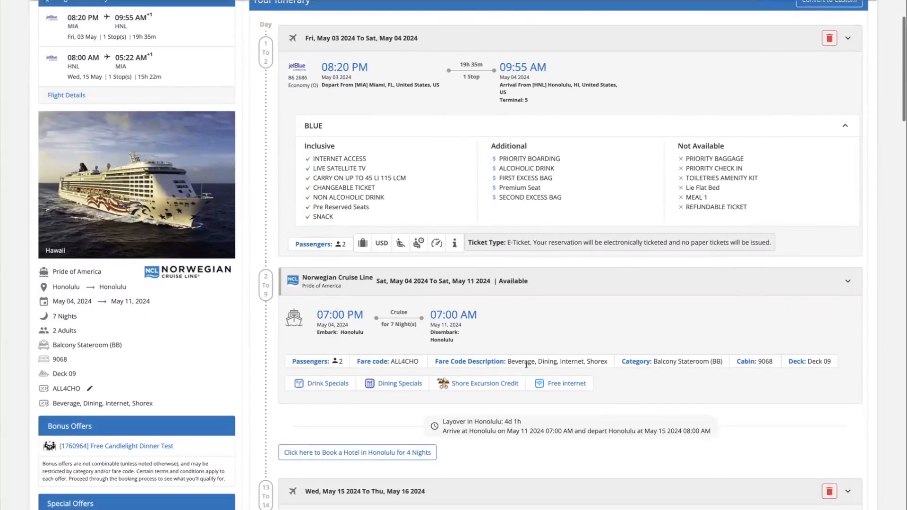
pyautogui.scroll(-5, 526, 364)
pyautogui.scroll(1, 510, 379)
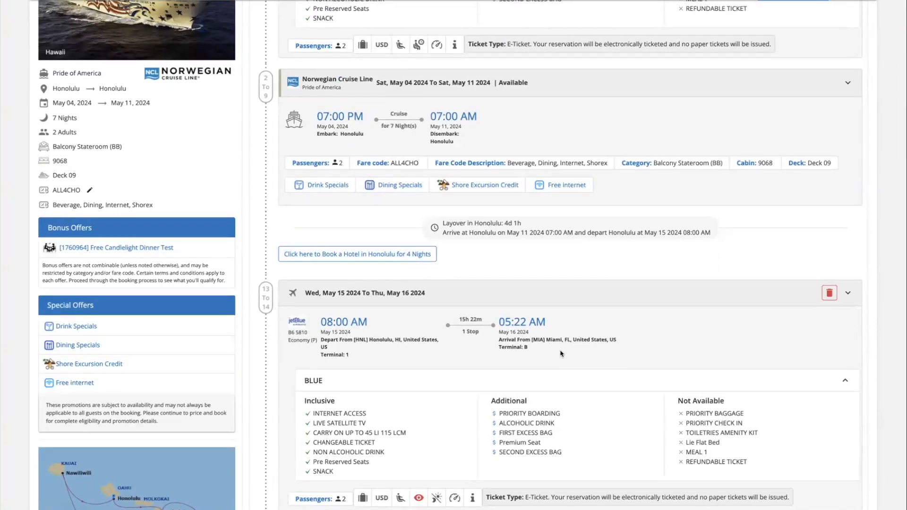
# Filter Honolulu hotels to 4–5 stars and book the Waikiki Beachcomber's Waikiki View 2 Double Beds room
pyautogui.click(390, 258)
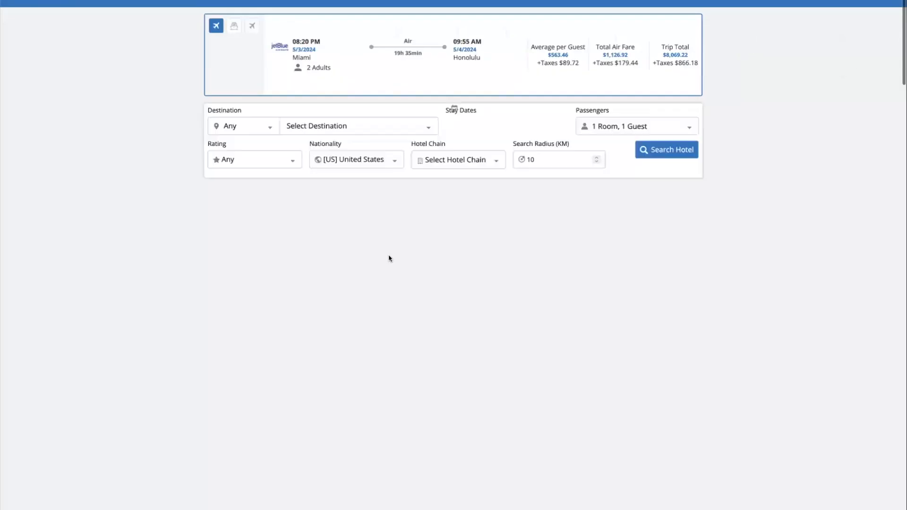
pyautogui.click(669, 156)
pyautogui.moveTo(37, 149); pyautogui.dragTo(109, 152)
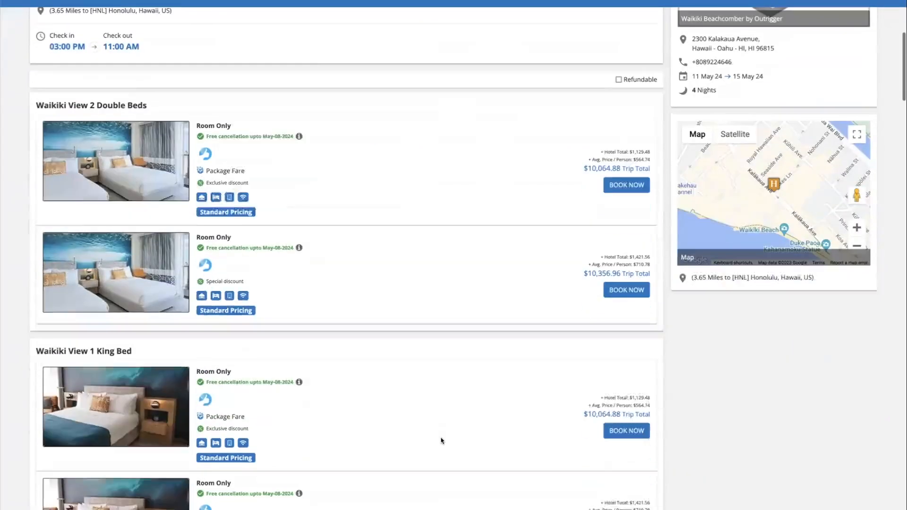
pyautogui.scroll(-1, 439, 318)
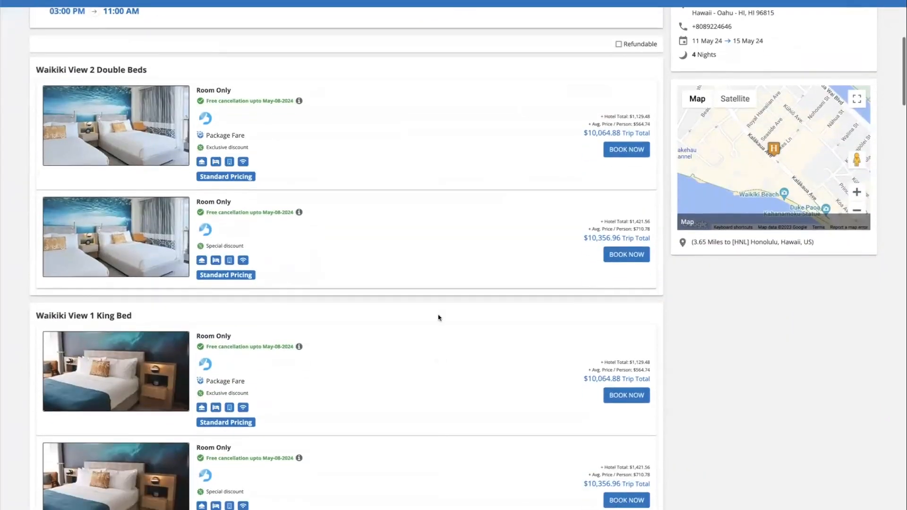
pyautogui.scroll(1, 438, 311)
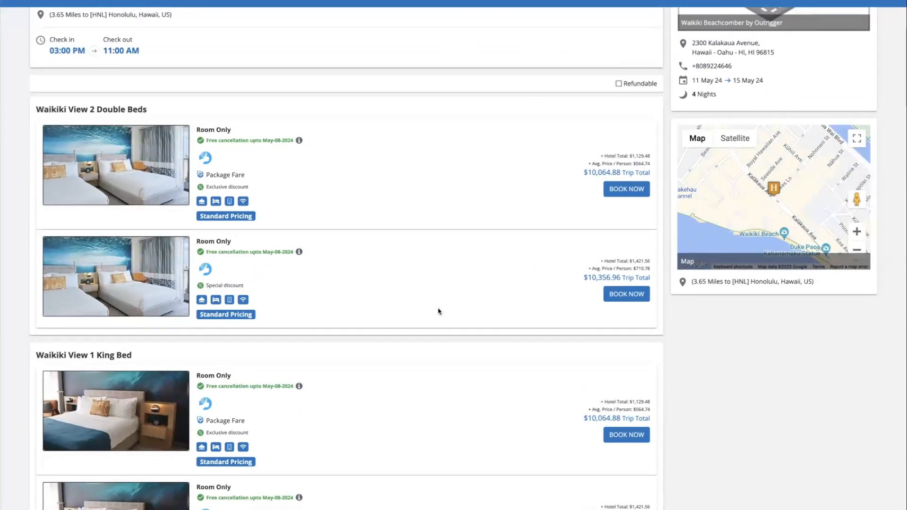
pyautogui.scroll(5, 439, 311)
pyautogui.scroll(-12, 438, 311)
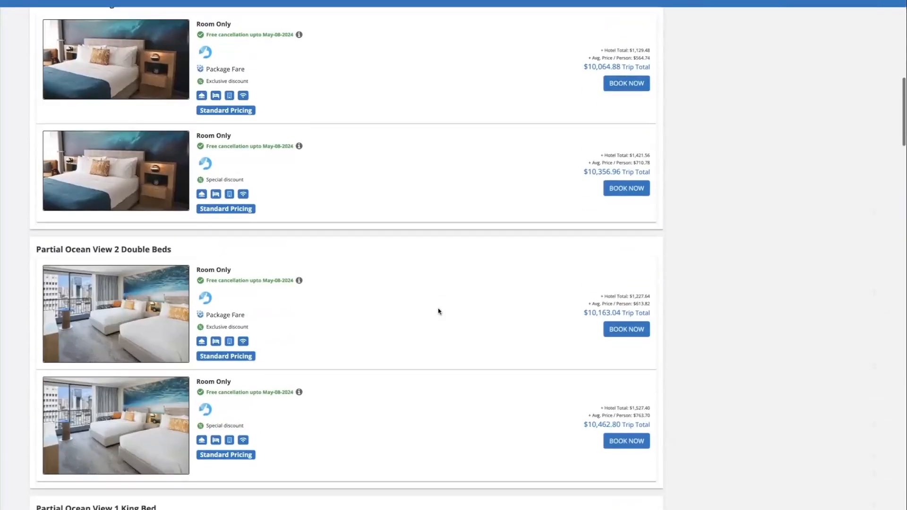
pyautogui.scroll(5, 439, 312)
pyautogui.click(629, 165)
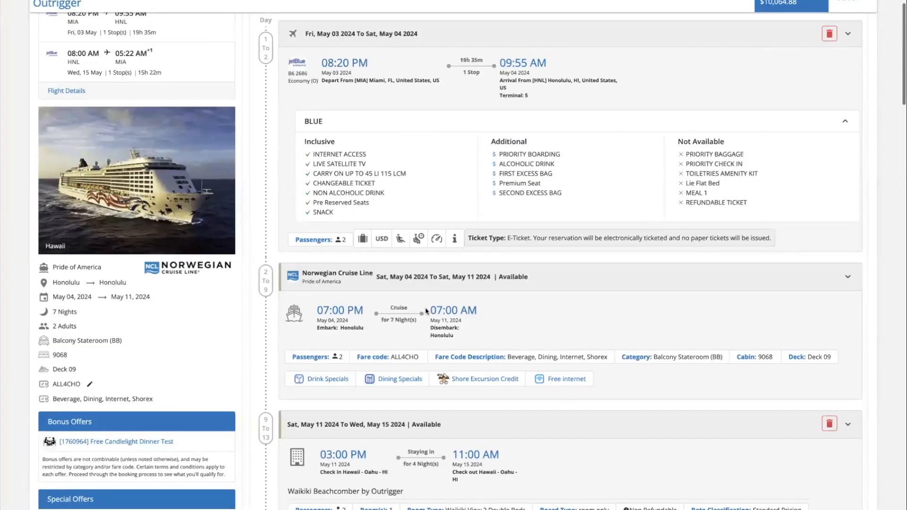
# Look over the itinerary and passenger form, then send a quote for the whole package
pyautogui.scroll(-5, 425, 308)
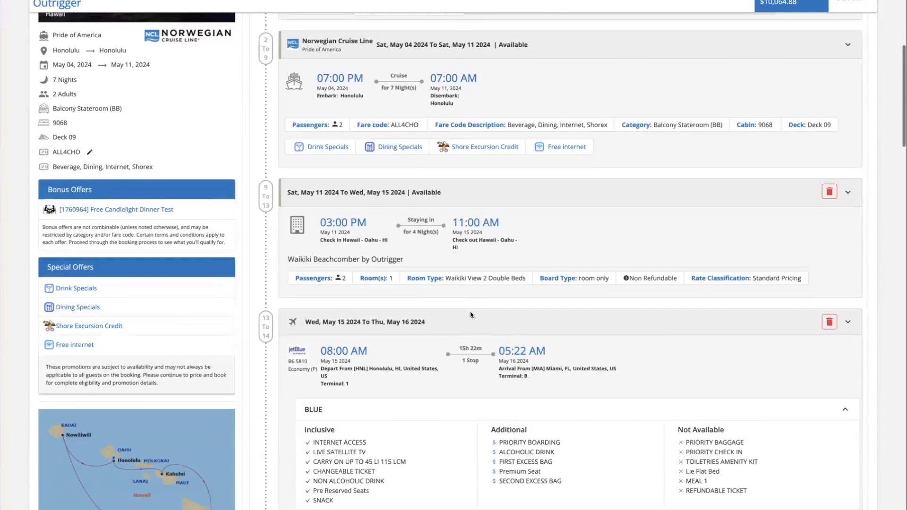
pyautogui.scroll(-15, 470, 315)
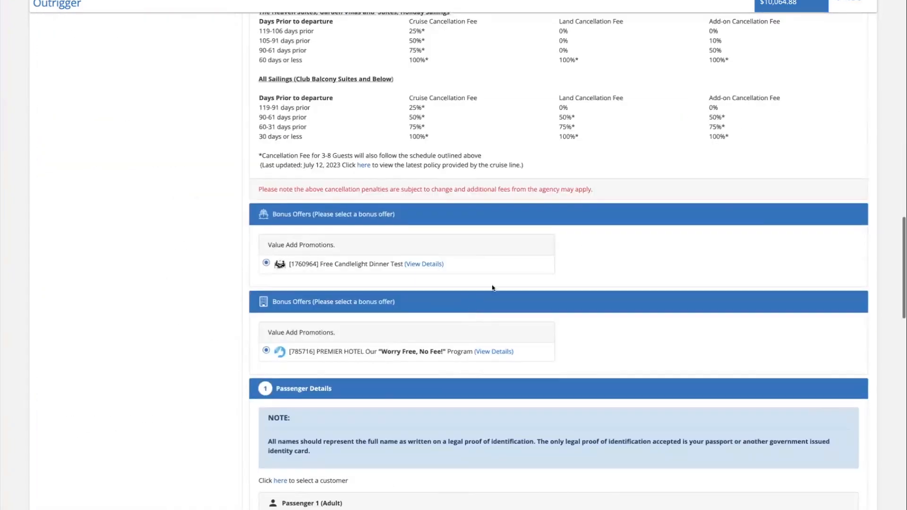
pyautogui.scroll(-15, 493, 288)
pyautogui.scroll(5, 432, 363)
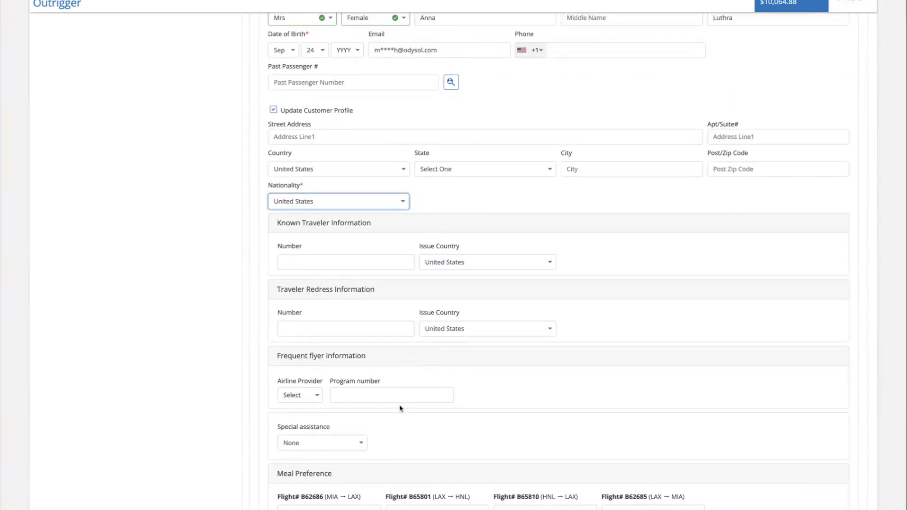
pyautogui.scroll(-5, 400, 408)
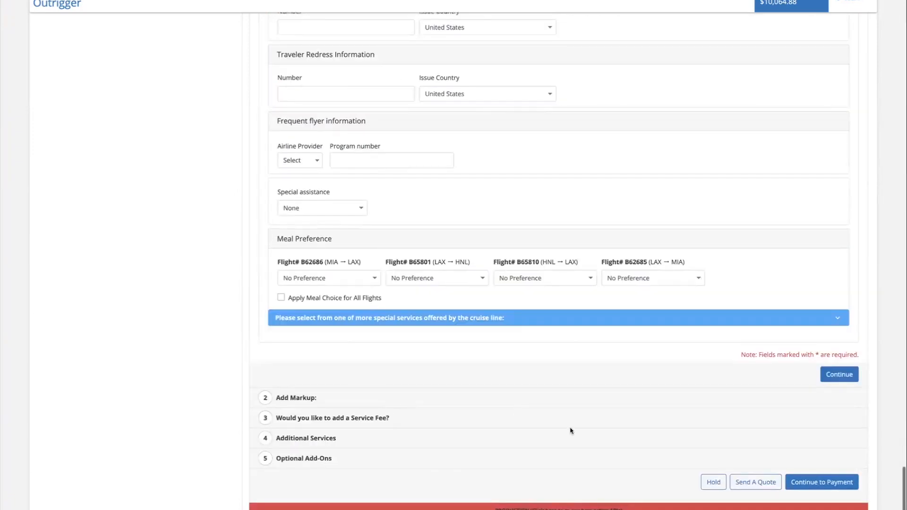
pyautogui.click(760, 483)
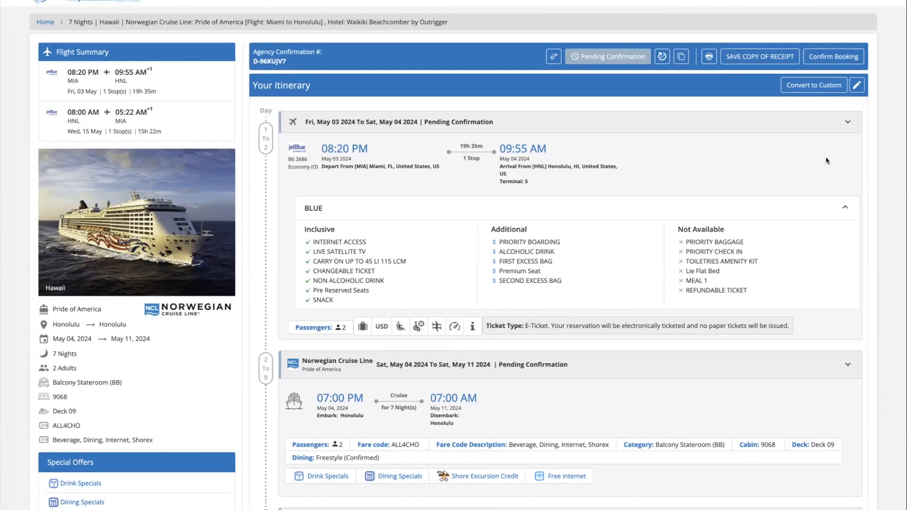
# Review the pending JetBlue flight and Pride of America cruise, cabin 9068, in the itinerary
pyautogui.scroll(-1, 709, 186)
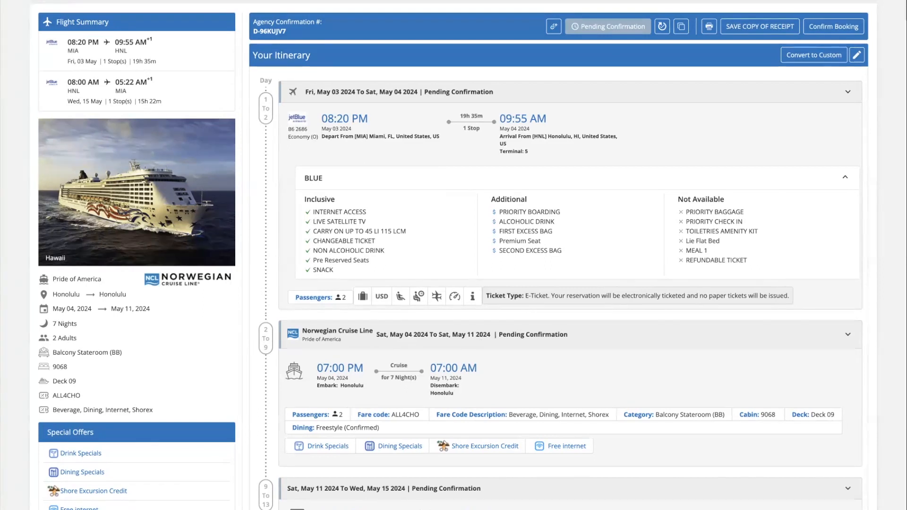
# In a new tab, search Odysseus Cruise Planner package tours and open Alaska 2024 (AK2024)
pyautogui.press('super+t')
pyautogui.write('ui')
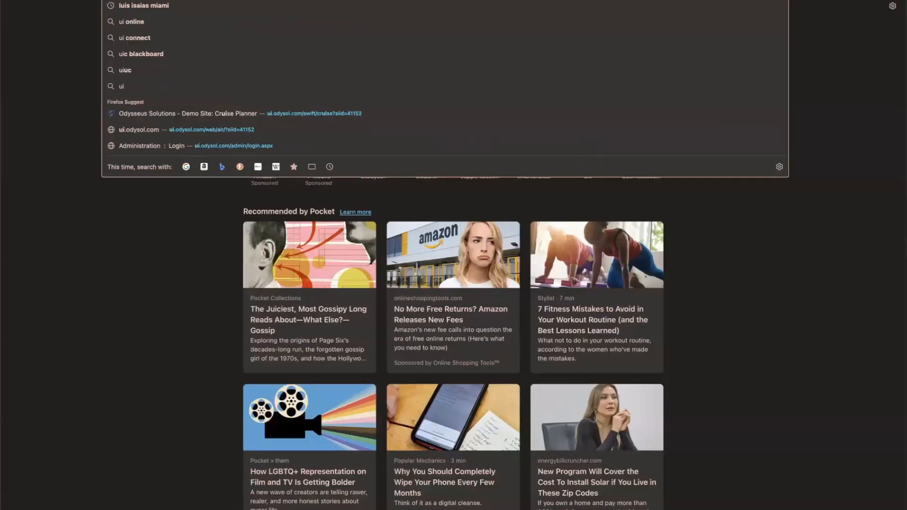
pyautogui.press('Down')
pyautogui.press('Down')
pyautogui.press('Down')
pyautogui.press('Down')
pyautogui.press('Down')
pyautogui.press('Down')
pyautogui.press('Return')
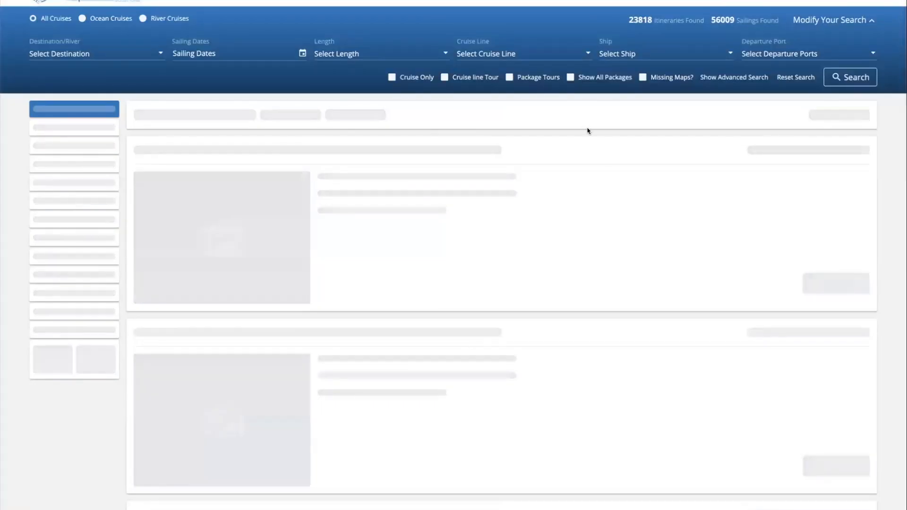
pyautogui.click(510, 78)
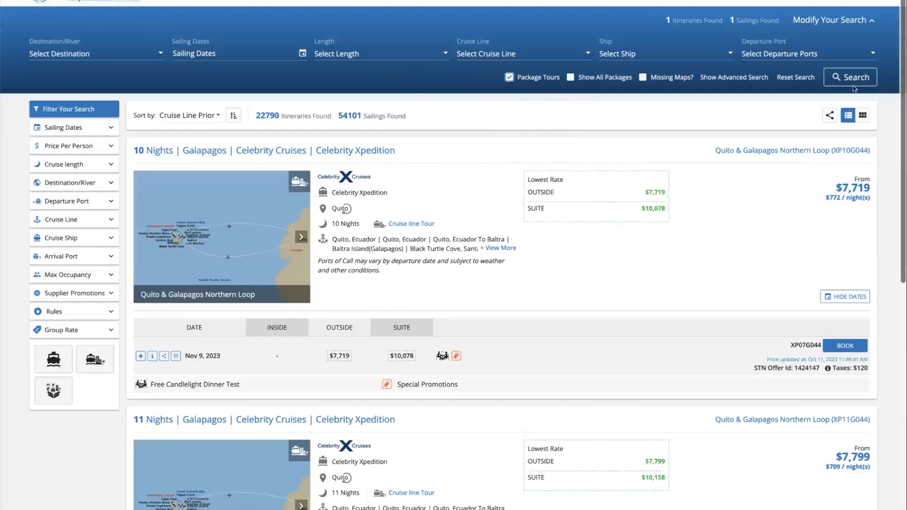
pyautogui.click(851, 80)
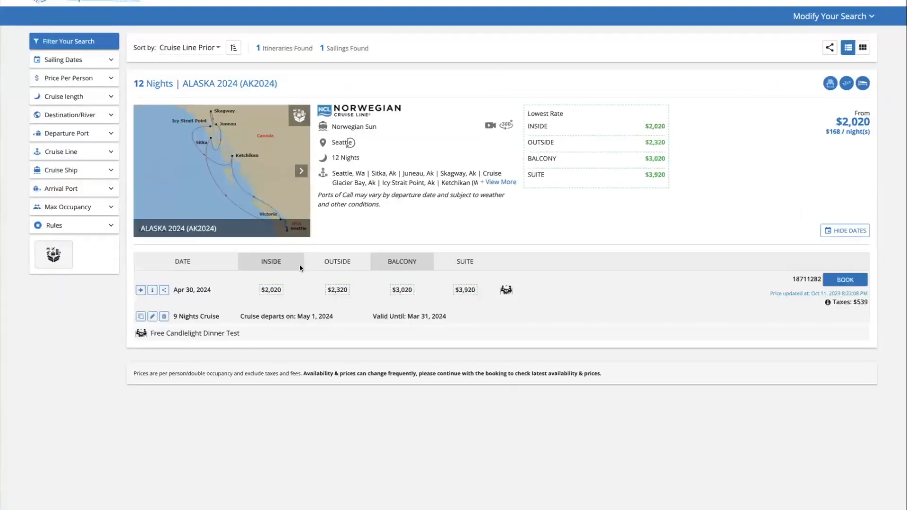
pyautogui.click(853, 281)
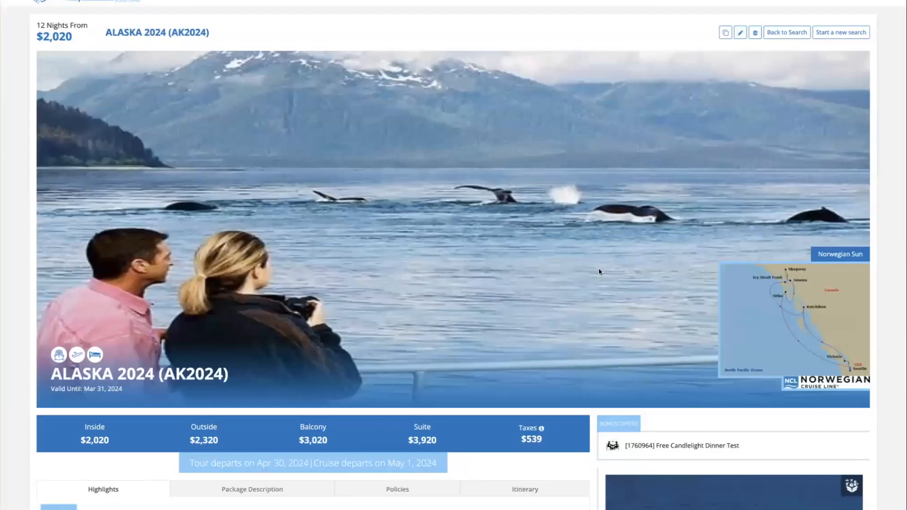
# Read through the Alaska 2024 package details, selecting Highlights and policy text along the way
pyautogui.scroll(-1, 599, 271)
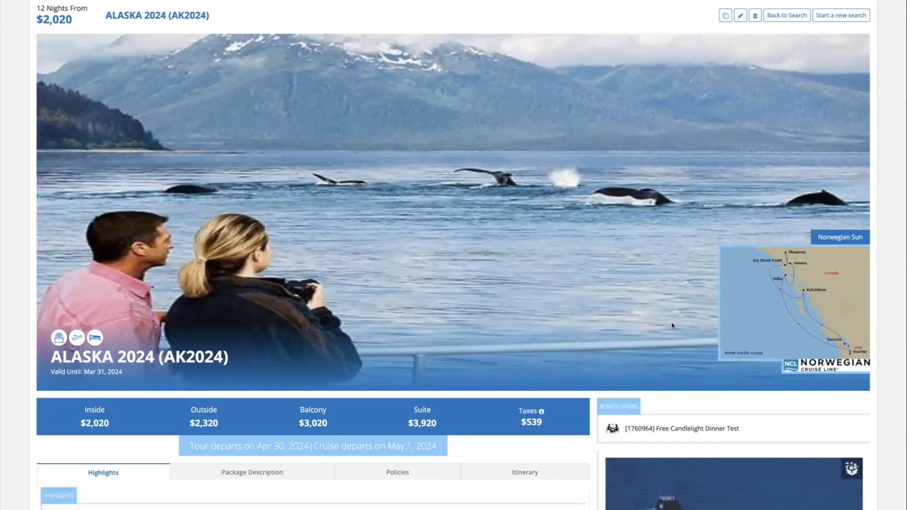
pyautogui.scroll(-5, 812, 312)
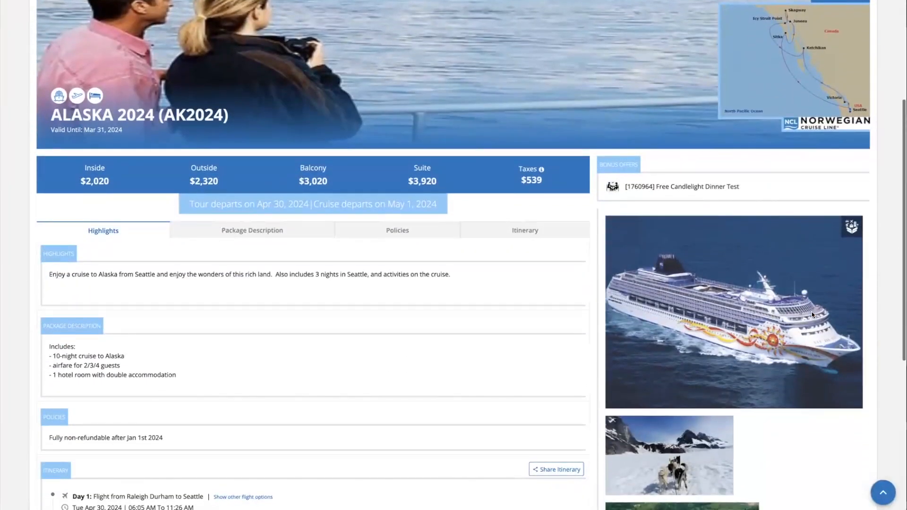
pyautogui.scroll(-1, 461, 265)
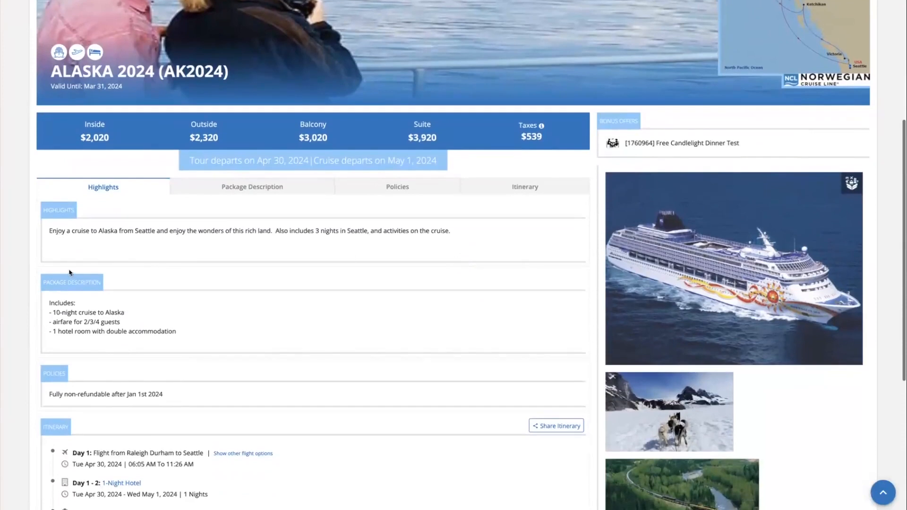
pyautogui.moveTo(72, 229); pyautogui.dragTo(211, 229)
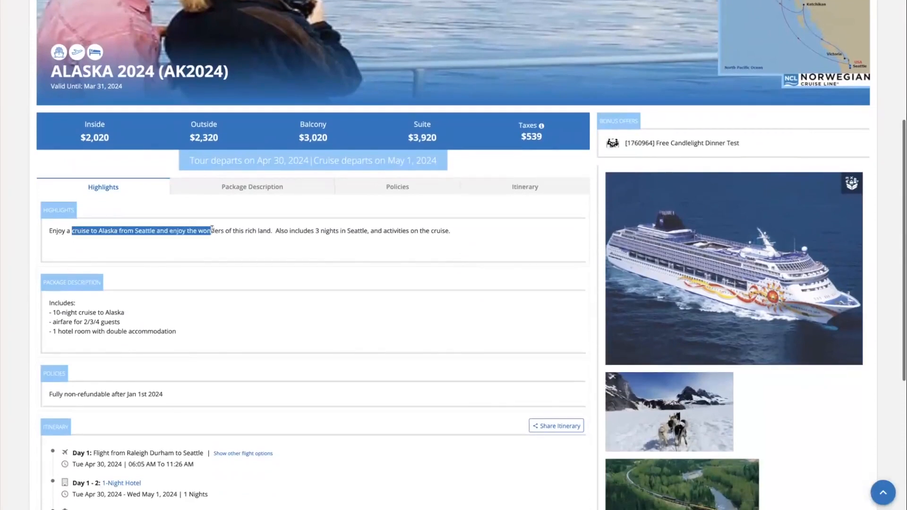
pyautogui.click(166, 266)
pyautogui.moveTo(71, 307); pyautogui.dragTo(100, 323)
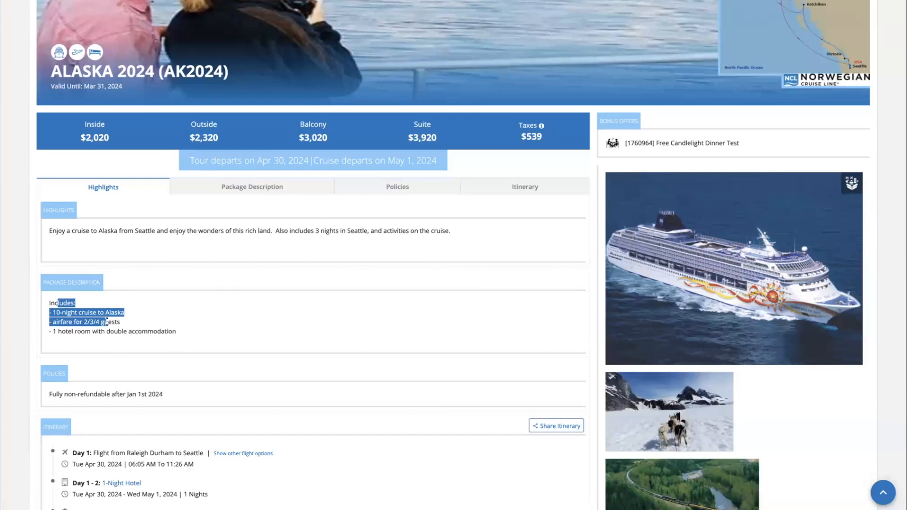
pyautogui.doubleClick(156, 394)
pyautogui.scroll(-1, 149, 399)
pyautogui.scroll(-4, 149, 399)
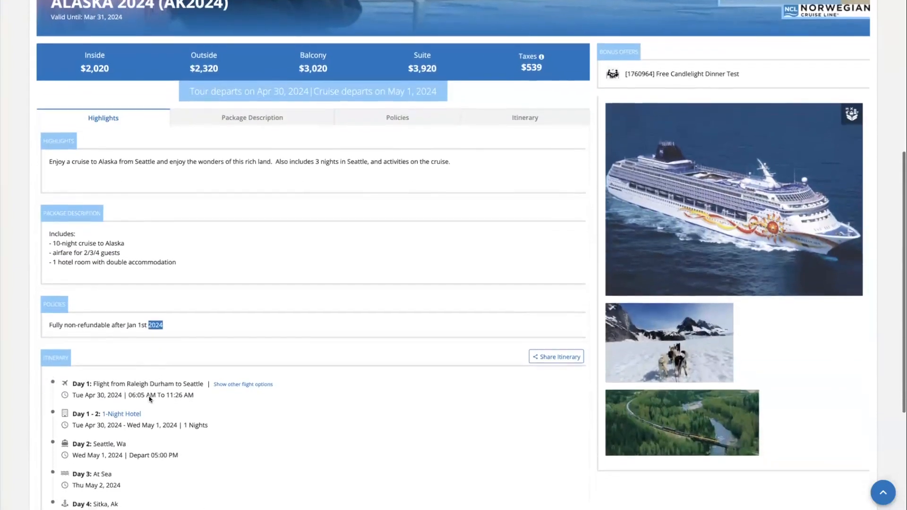
# Preview the Day 1 alternative flight options, then view the 1-Night Hotel details
pyautogui.click(241, 223)
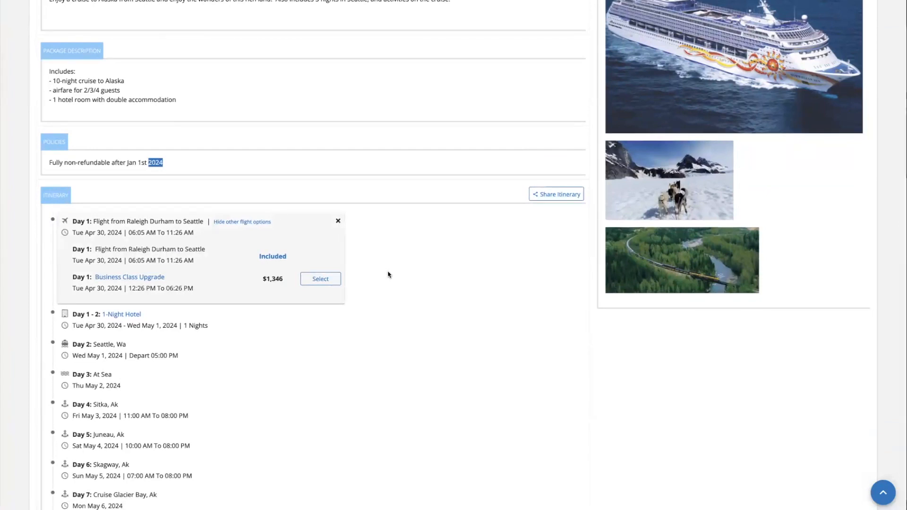
pyautogui.click(337, 221)
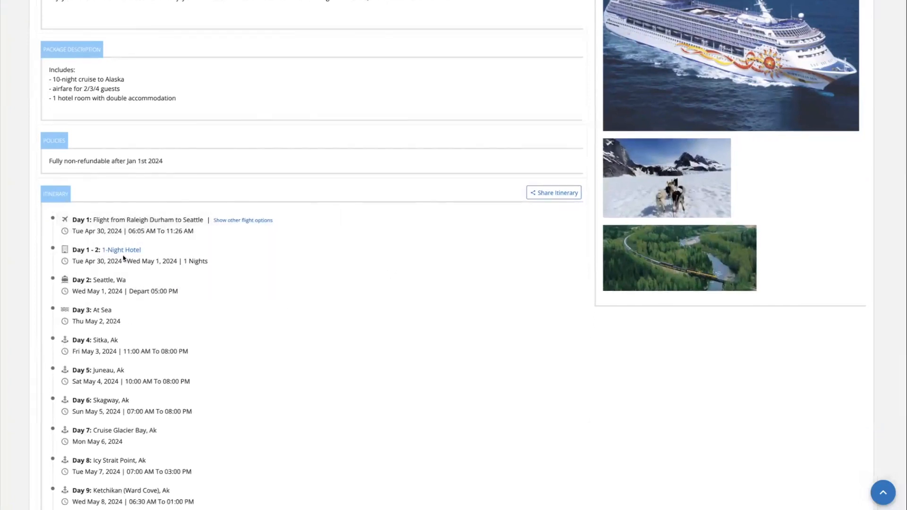
pyautogui.click(122, 252)
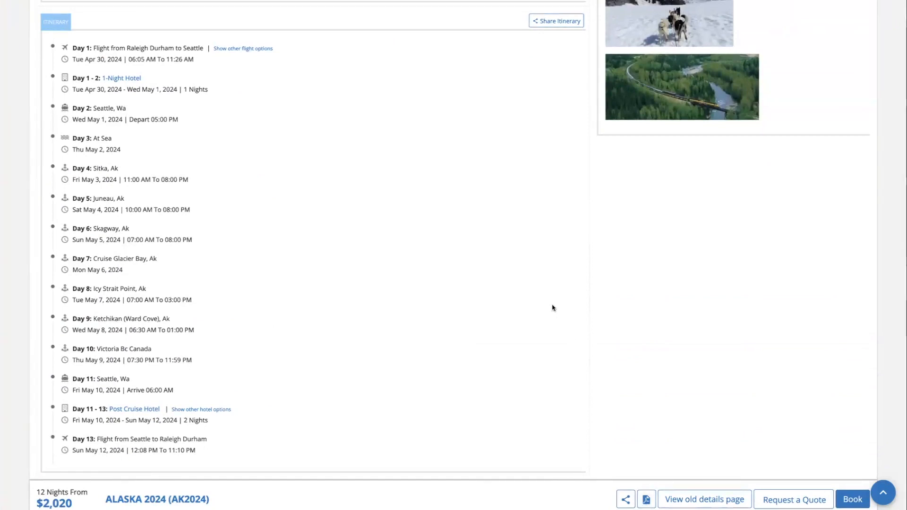
pyautogui.scroll(15, 547, 265)
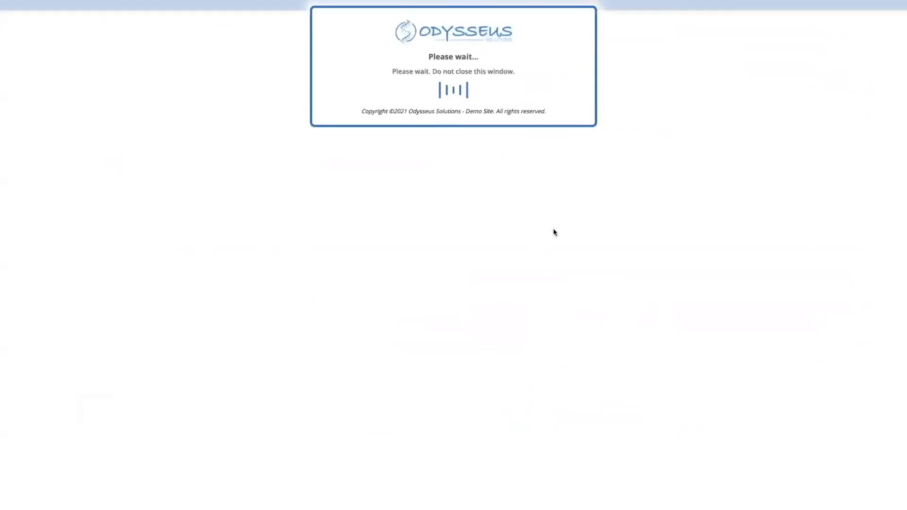
# Check the package name and code on the Eastern Caribbean Adventure Jan 2022 form
pyautogui.scroll(-5, 795, 238)
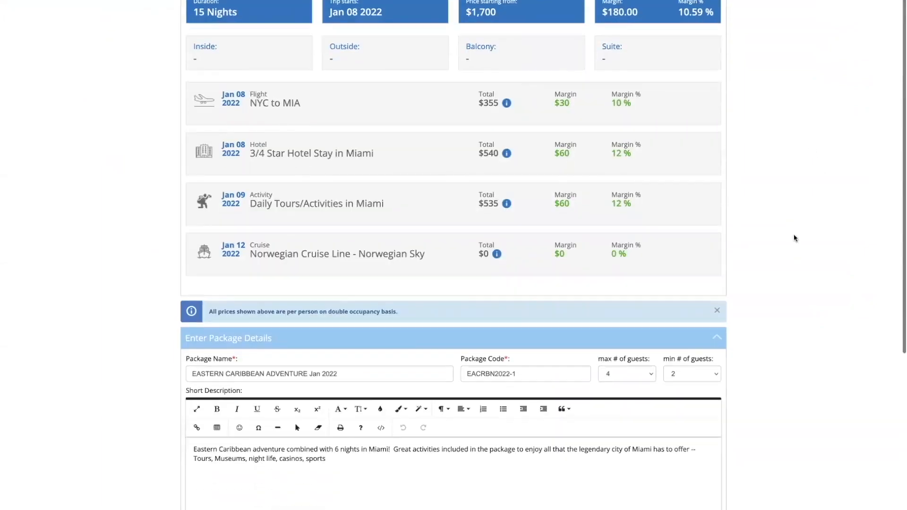
pyautogui.scroll(-2, 796, 238)
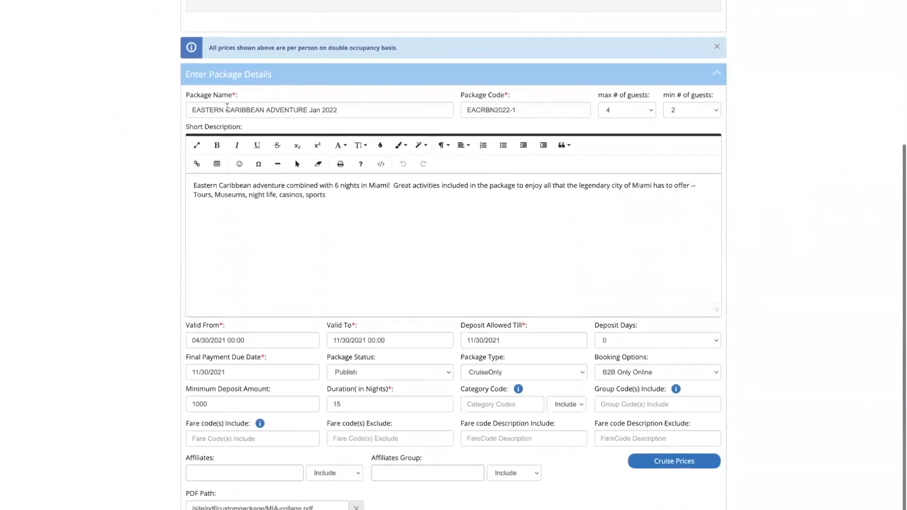
pyautogui.tripleClick(349, 110)
pyautogui.tripleClick(519, 112)
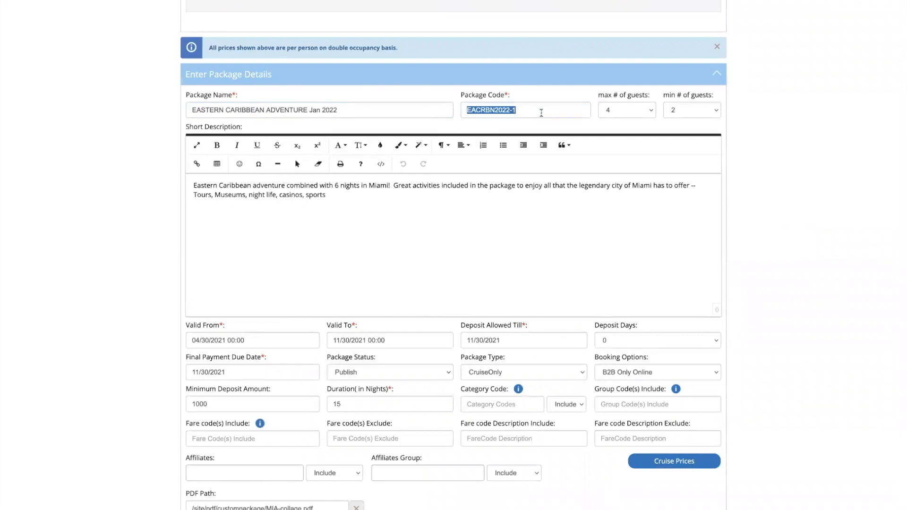
pyautogui.click(558, 108)
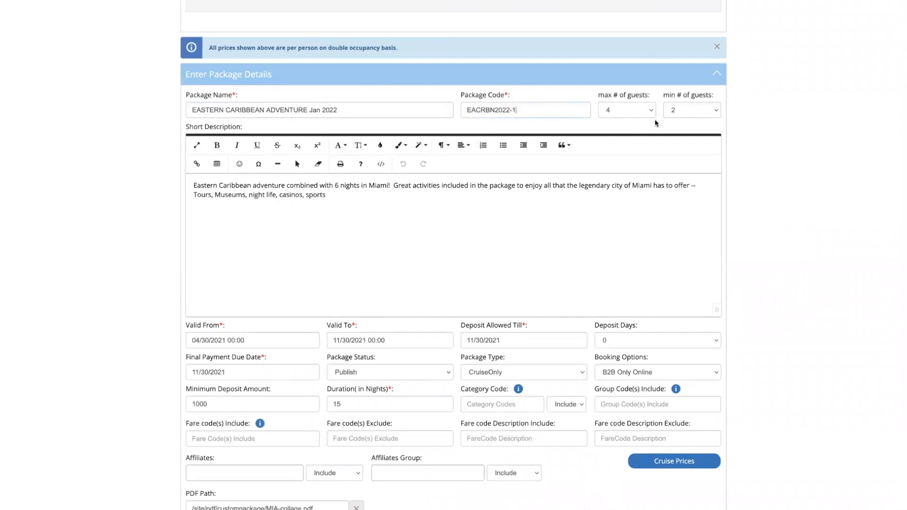
# Keep maximum guests at 4 and minimum guests at 2
pyautogui.click(633, 112)
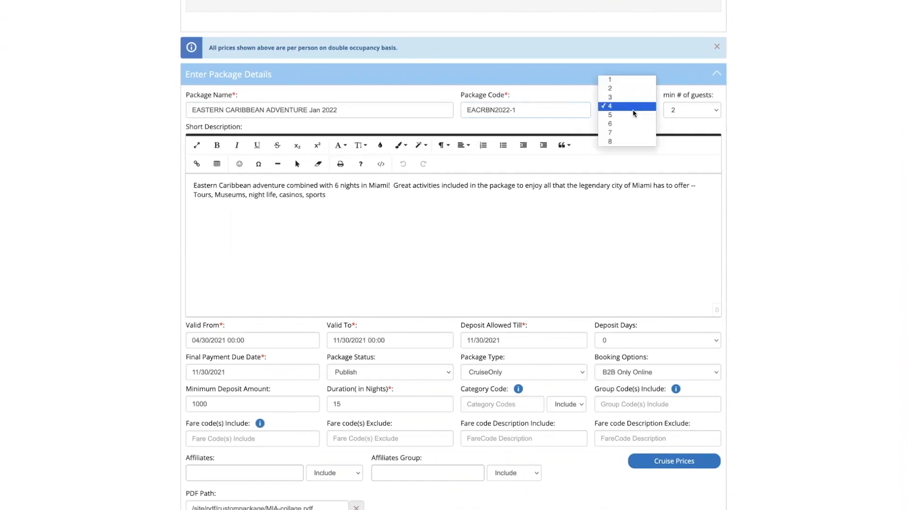
pyautogui.click(816, 127)
pyautogui.click(703, 111)
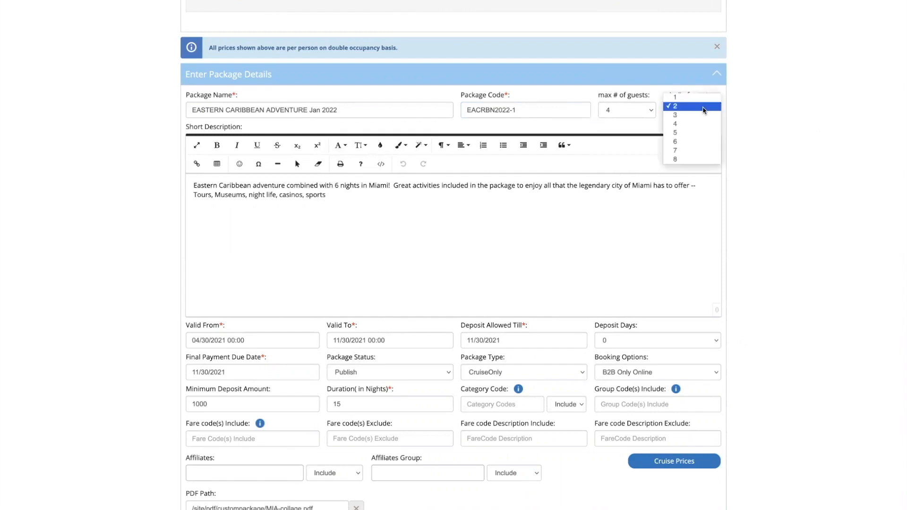
pyautogui.click(802, 148)
pyautogui.scroll(-3, 802, 148)
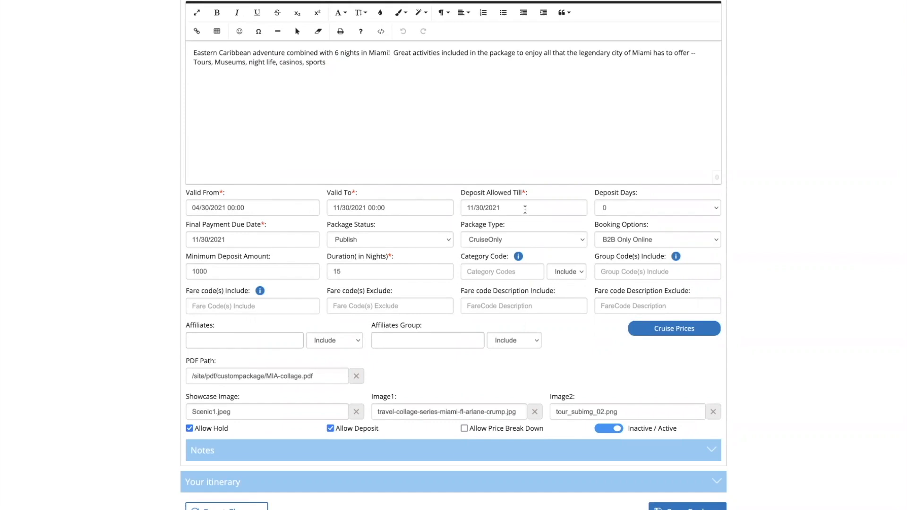
# Keep the package's booking option as B2B Only Online
pyautogui.click(657, 240)
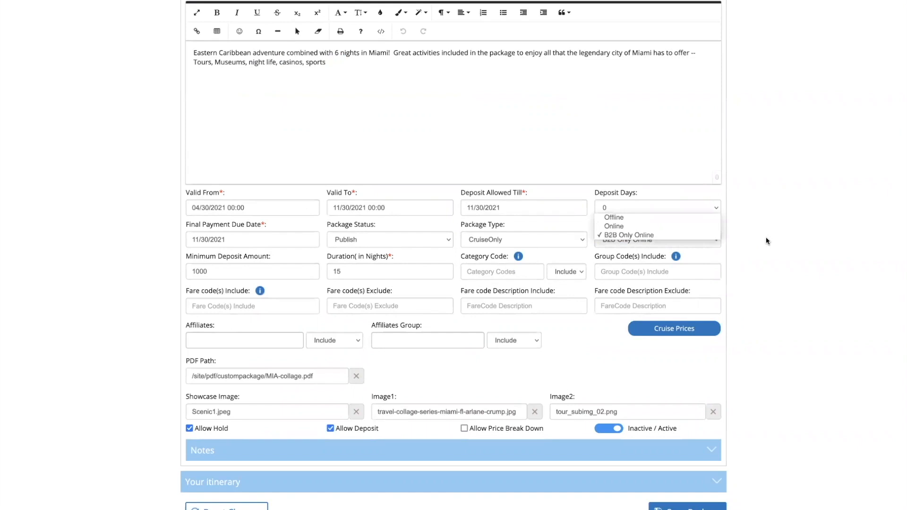
pyautogui.click(766, 238)
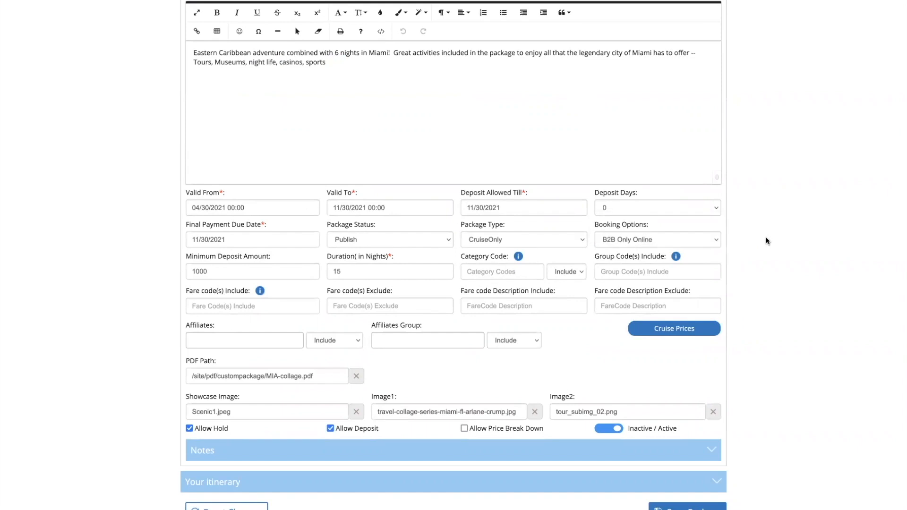
pyautogui.scroll(-1, 736, 251)
pyautogui.scroll(1, 736, 254)
# Check the Group Code(s) Include field and expand Notes to show the inclusions
pyautogui.click(664, 272)
pyautogui.scroll(-1, 501, 467)
pyautogui.click(713, 450)
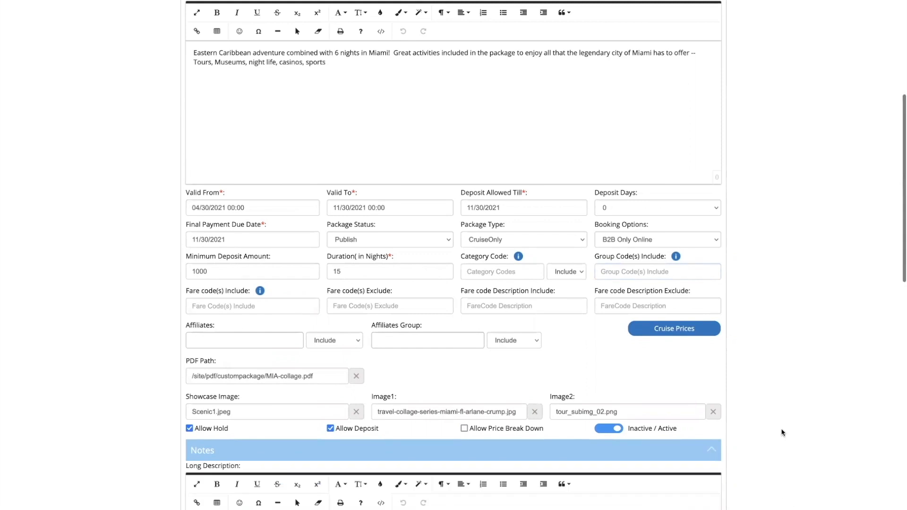
pyautogui.scroll(-8, 782, 433)
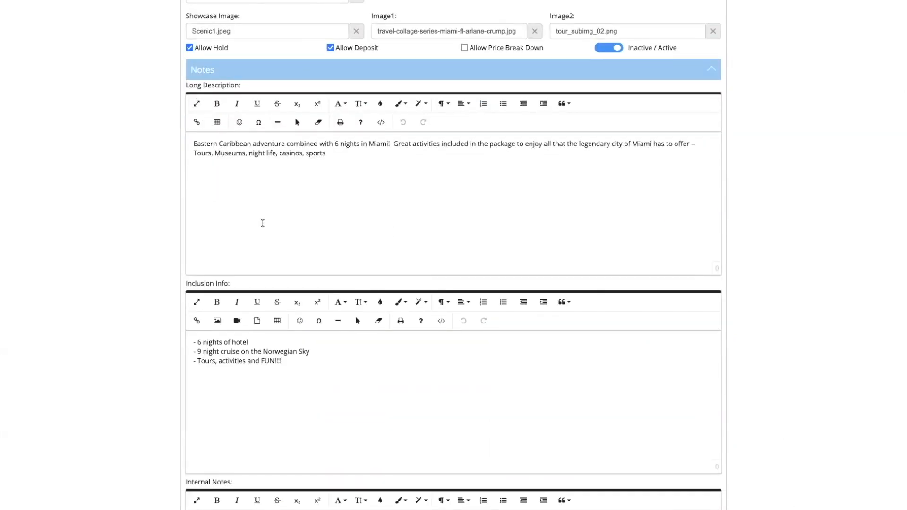
pyautogui.scroll(-1, 263, 222)
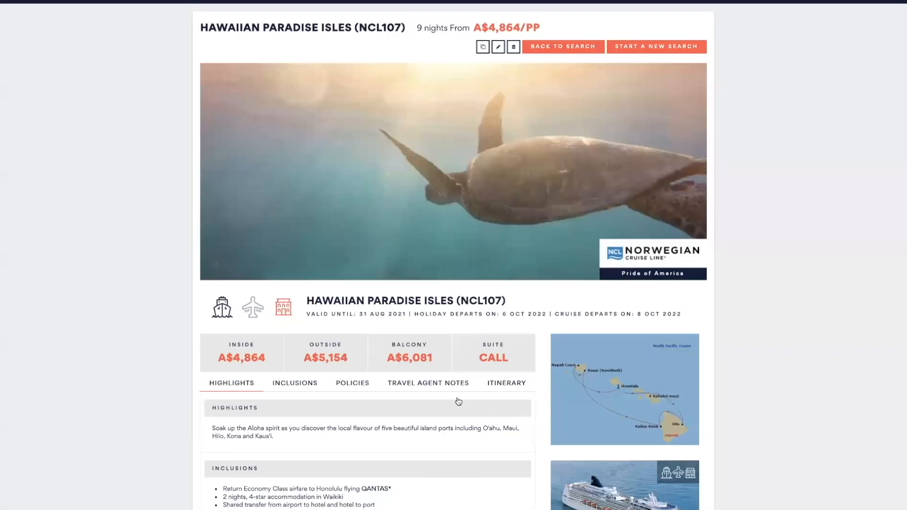
pyautogui.scroll(-8, 459, 402)
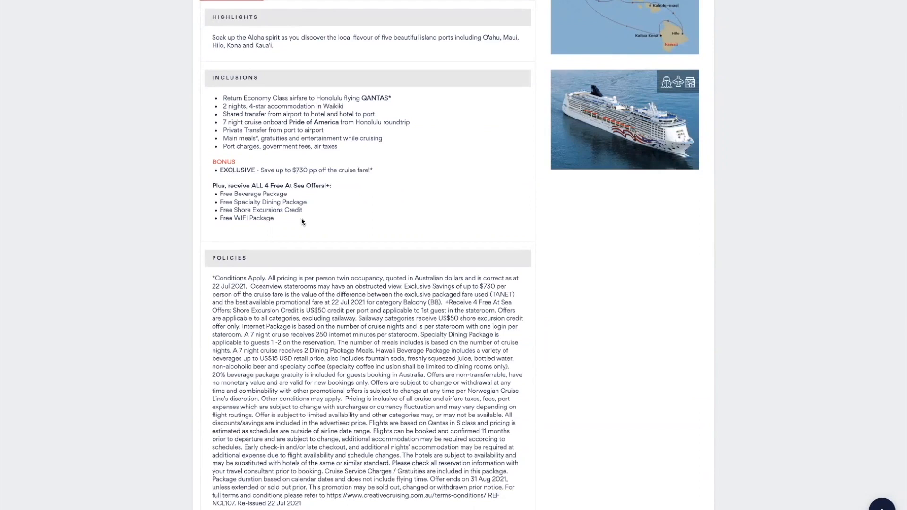
pyautogui.scroll(-1, 302, 220)
pyautogui.scroll(-2, 302, 219)
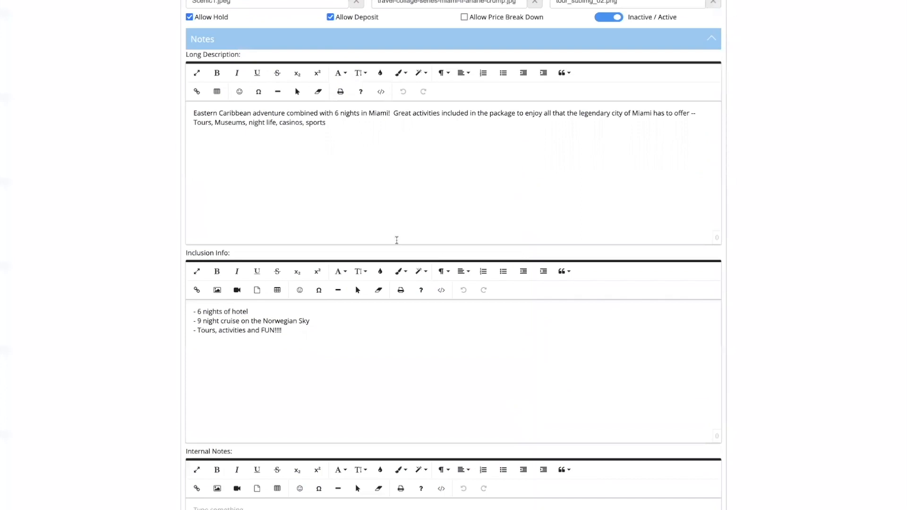
# Reveal Day 1's optional flight package with upgrades at +A$2,249.96 and +A$4,750.00
pyautogui.scroll(-12, 310, 423)
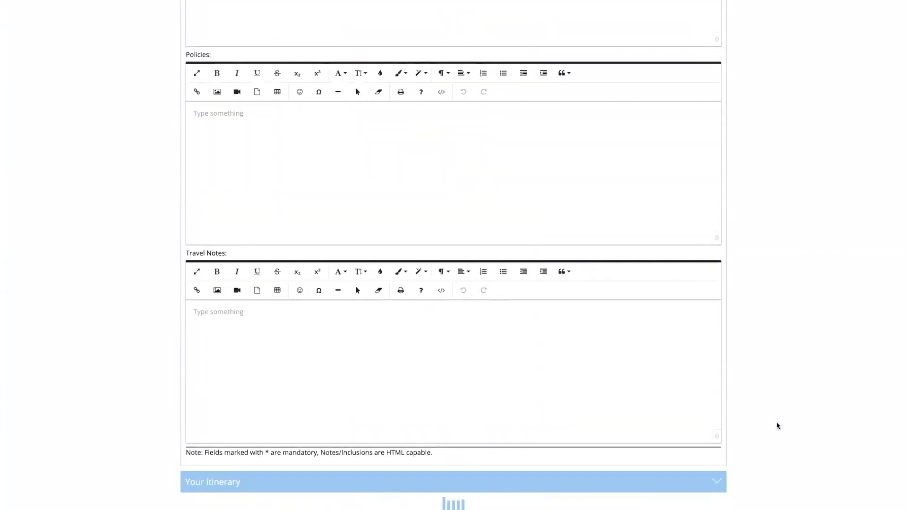
pyautogui.scroll(-7, 777, 418)
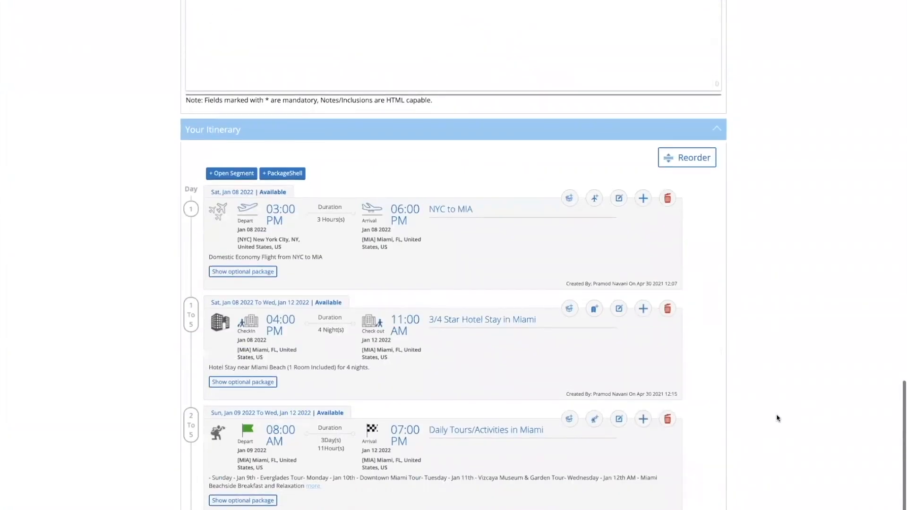
pyautogui.scroll(-2, 777, 418)
pyautogui.click(243, 183)
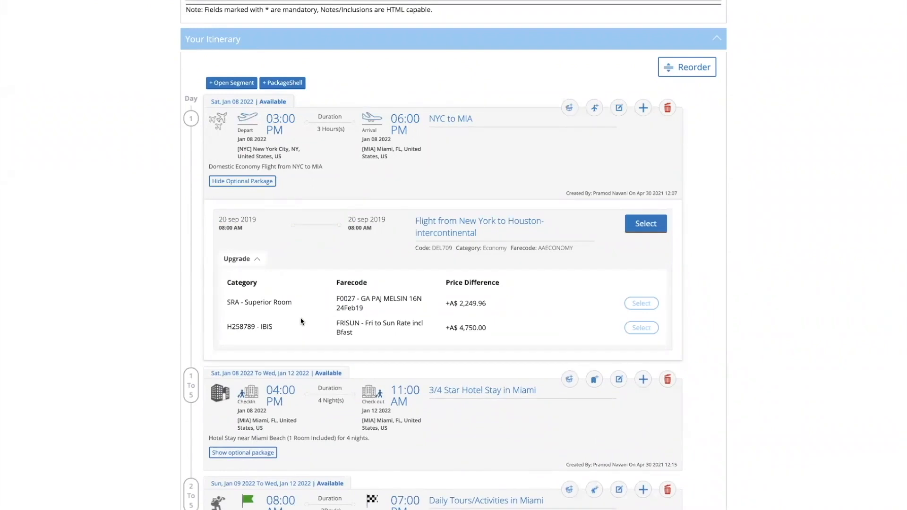
pyautogui.scroll(-15, 301, 322)
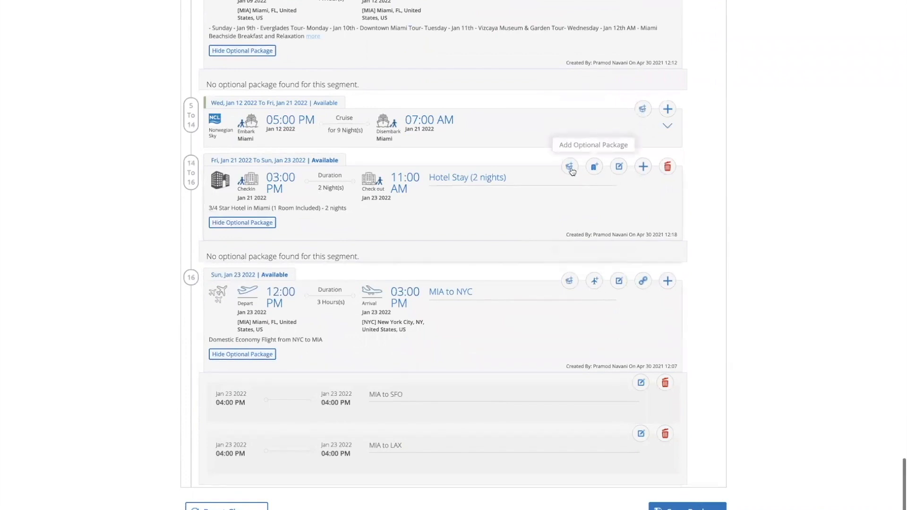
# Add an optional package named 'room w/ breakfast' to the 2-night Miami hotel stay
pyautogui.click(595, 166)
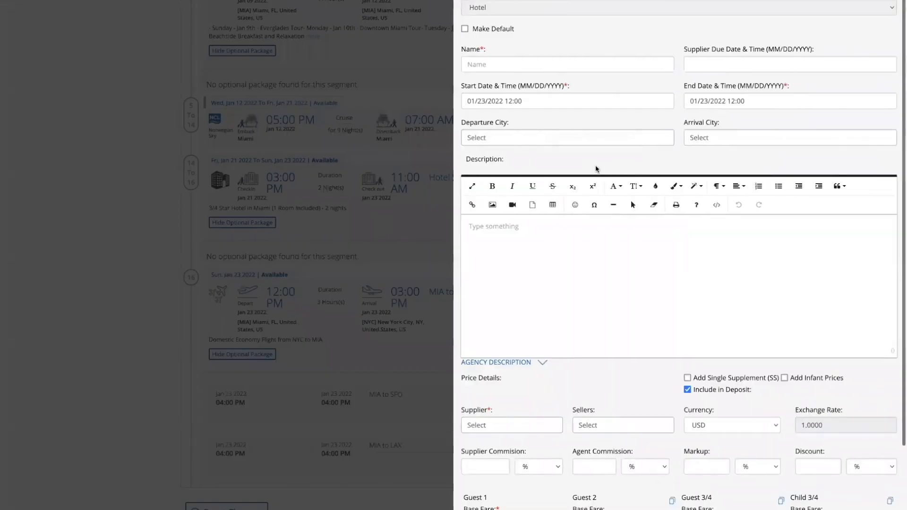
pyautogui.click(493, 66)
pyautogui.write('room w/ breakfast')
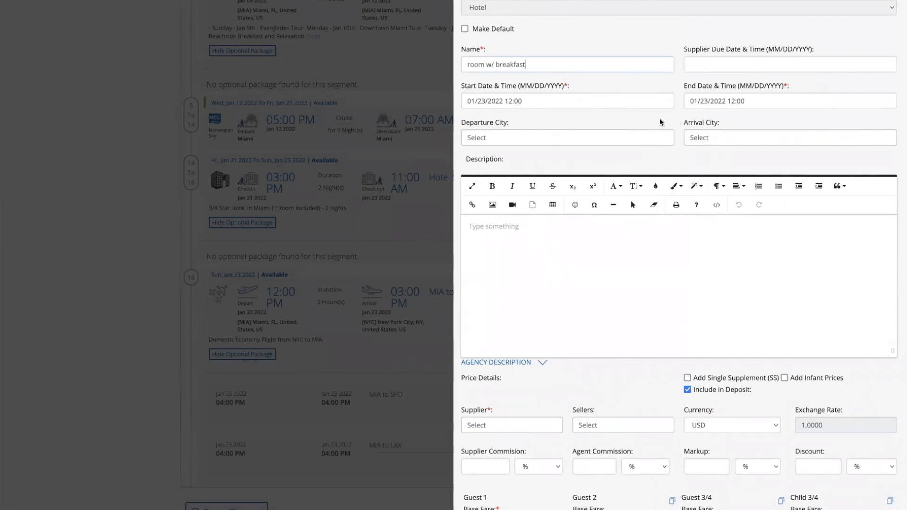
# Check the Departure City and Supplier choices, then the commission, markup and Guest 1 base fare fields
pyautogui.click(536, 139)
pyautogui.click(537, 139)
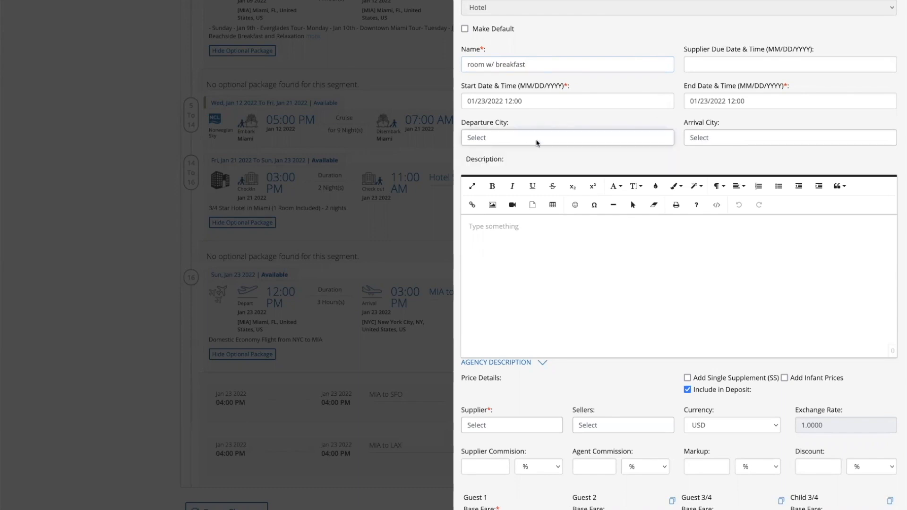
pyautogui.scroll(-1, 532, 285)
pyautogui.scroll(-2, 532, 285)
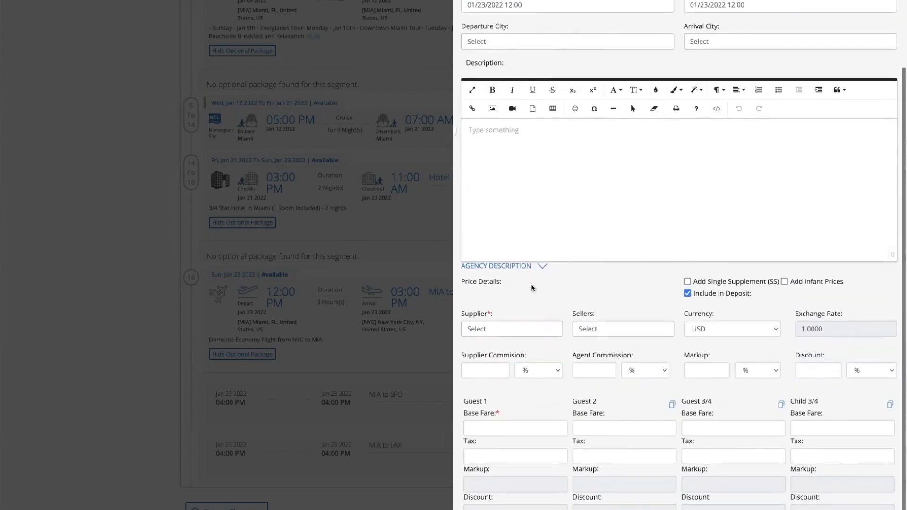
pyautogui.click(515, 330)
pyautogui.click(542, 291)
pyautogui.scroll(-1, 542, 291)
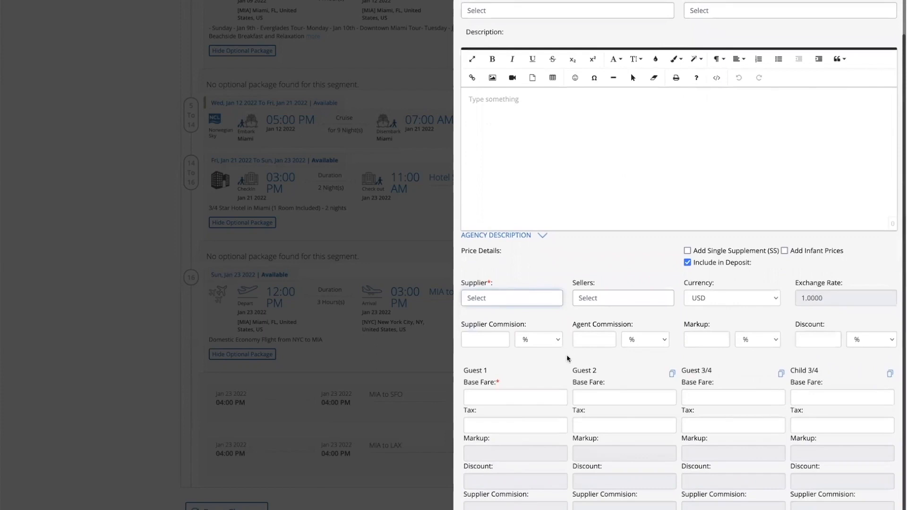
pyautogui.click(499, 340)
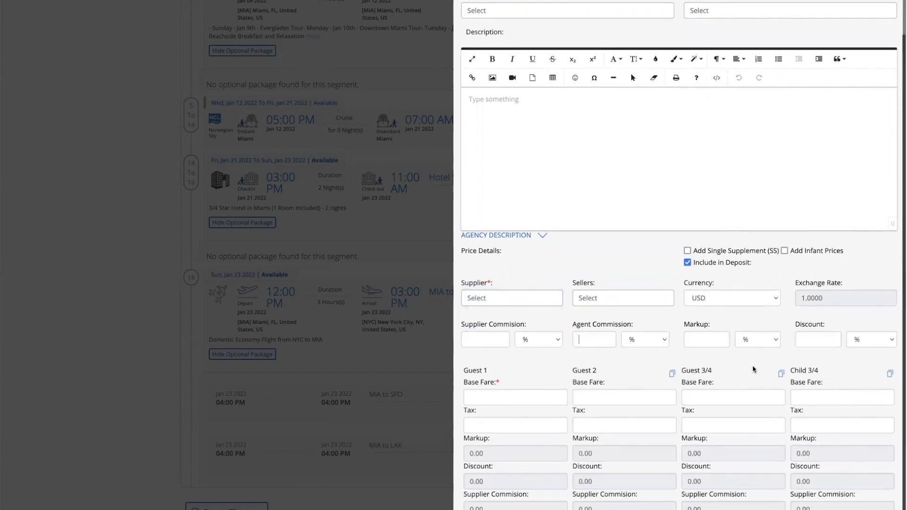
pyautogui.click(701, 342)
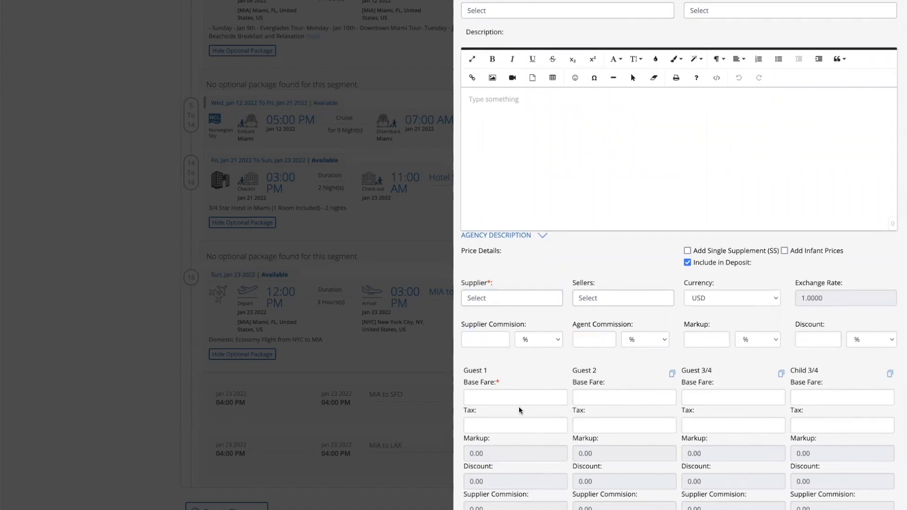
pyautogui.click(484, 405)
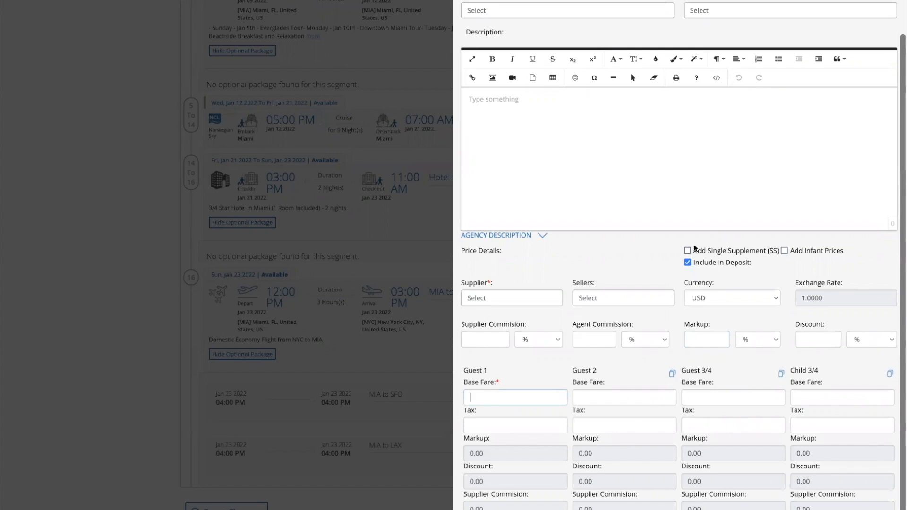
# Leave Single Supplement off and enable Add Infant Prices for the package
pyautogui.click(689, 251)
pyautogui.click(688, 251)
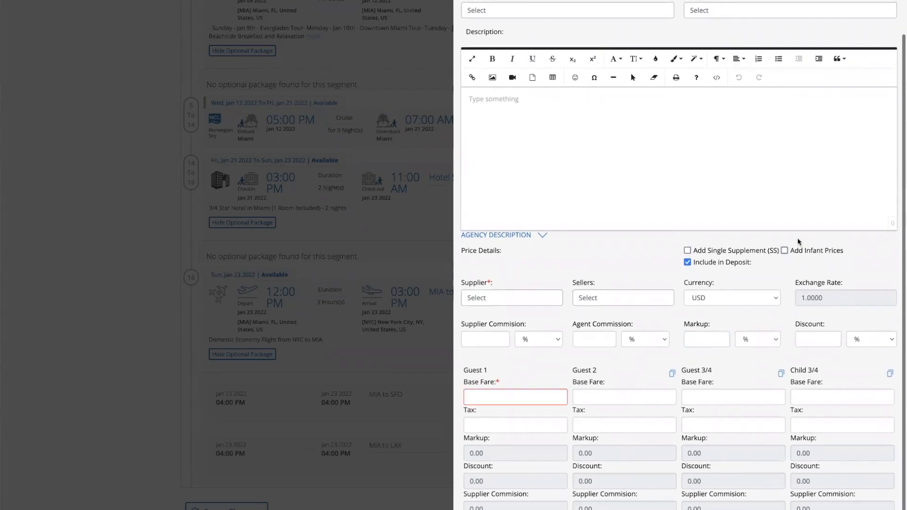
pyautogui.click(785, 251)
pyautogui.scroll(-1, 782, 232)
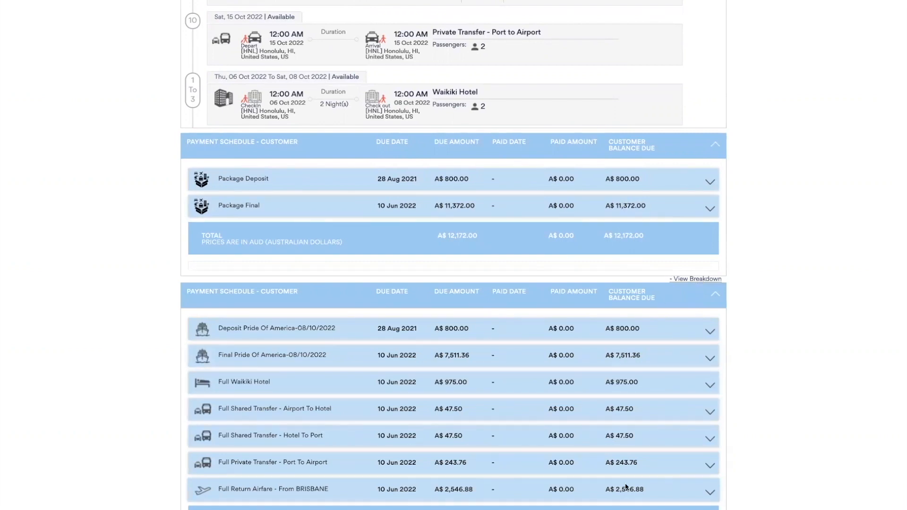
# Collapse the A$12,172 payment breakdown and scroll through the cancellation penalty tables
pyautogui.click(700, 278)
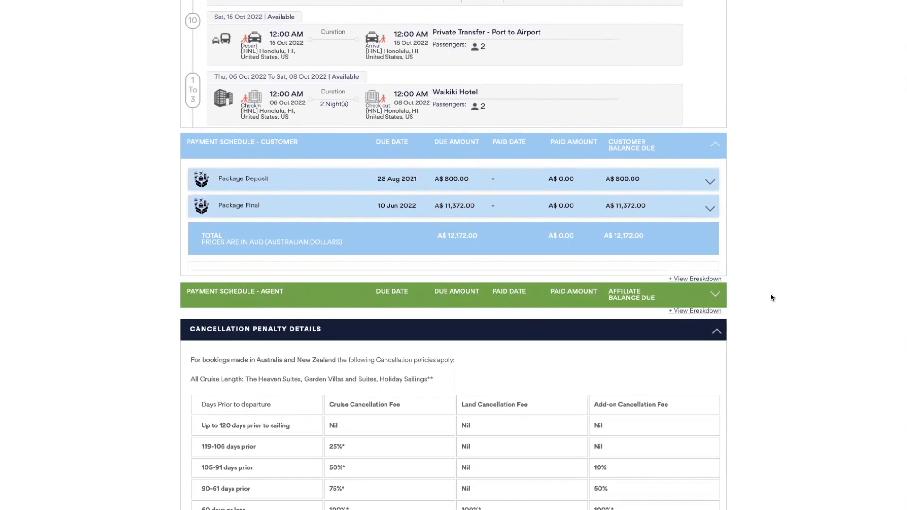
pyautogui.scroll(-3, 771, 295)
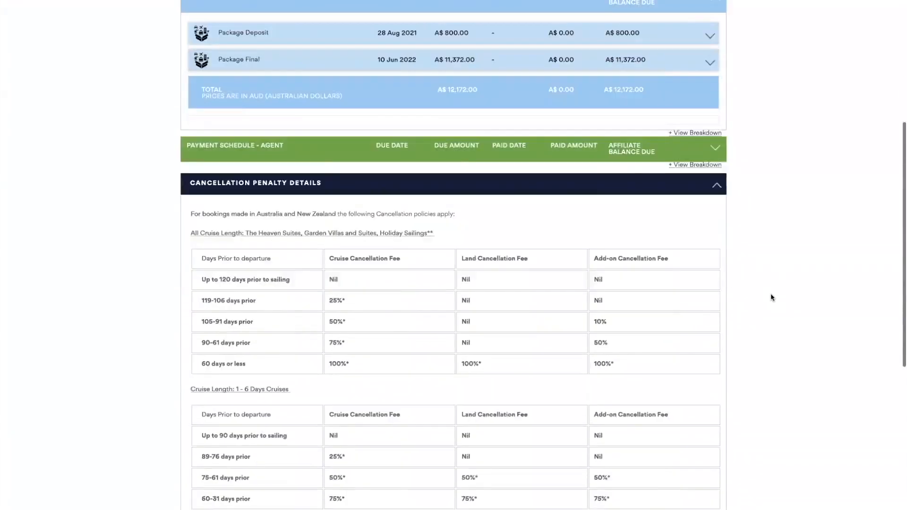
pyautogui.scroll(-8, 771, 295)
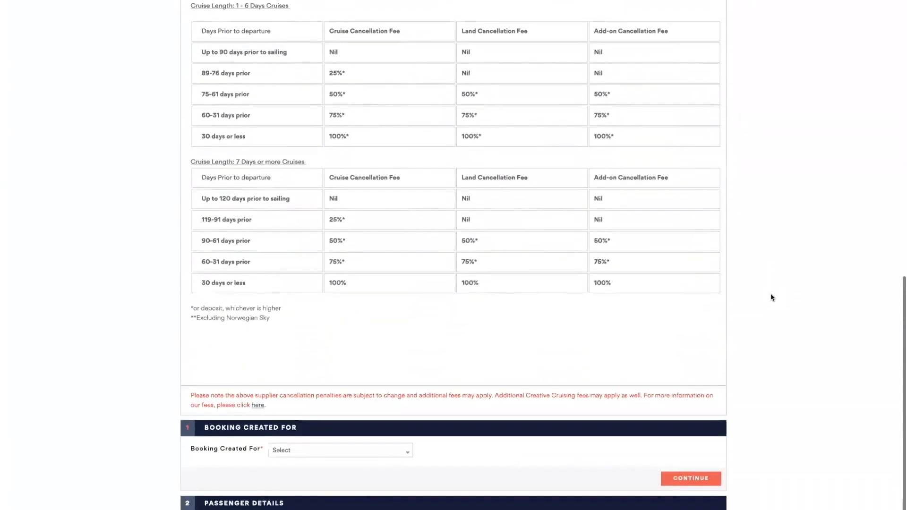
pyautogui.scroll(20, 770, 296)
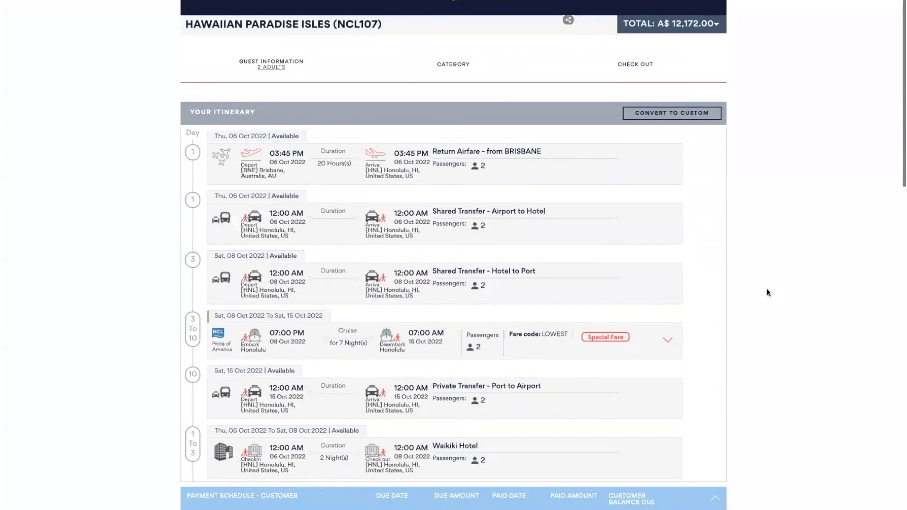
# Show the booking total breakdown in agent view, then scroll down to Booking Created For
pyautogui.click(677, 11)
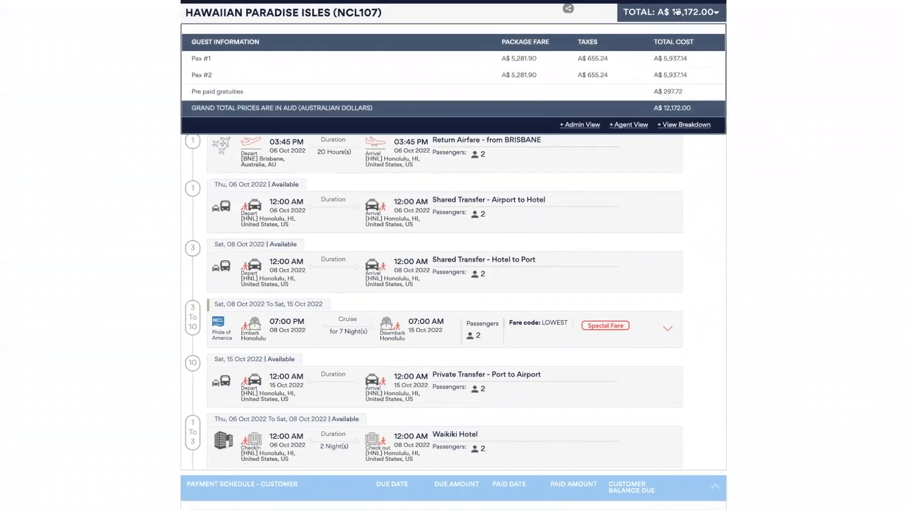
pyautogui.click(633, 125)
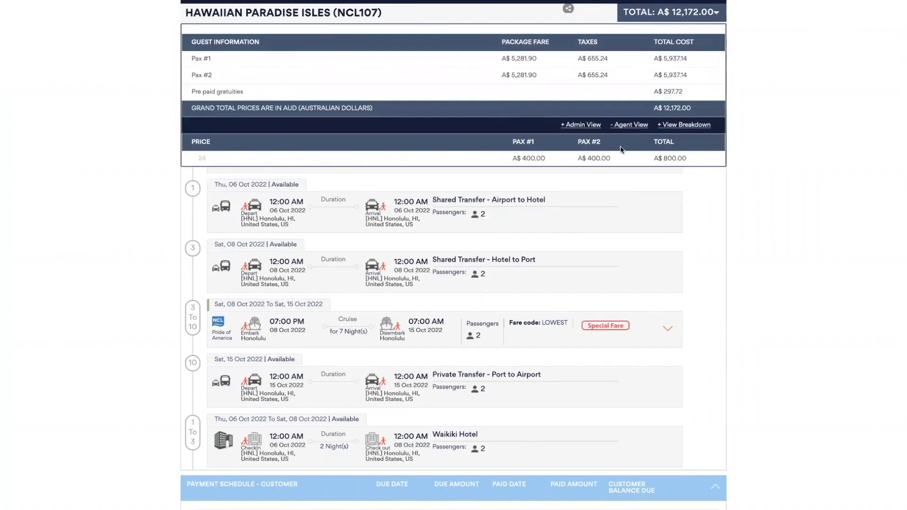
pyautogui.scroll(-3, 620, 146)
pyautogui.scroll(-3, 621, 147)
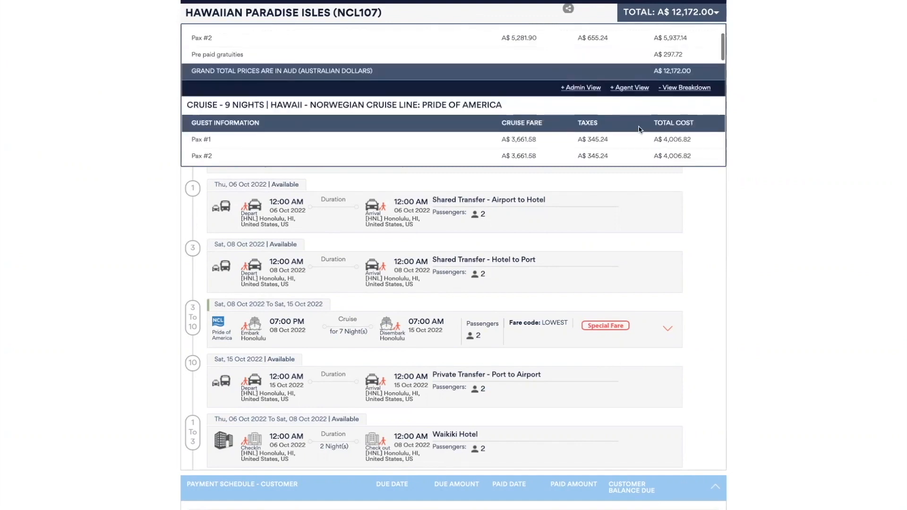
pyautogui.scroll(-2, 640, 128)
pyautogui.scroll(-3, 639, 129)
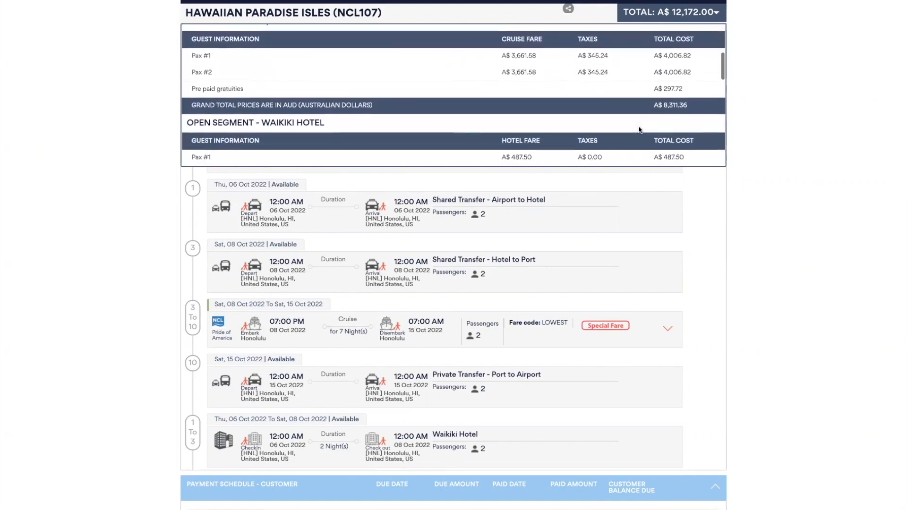
pyautogui.scroll(-3, 640, 130)
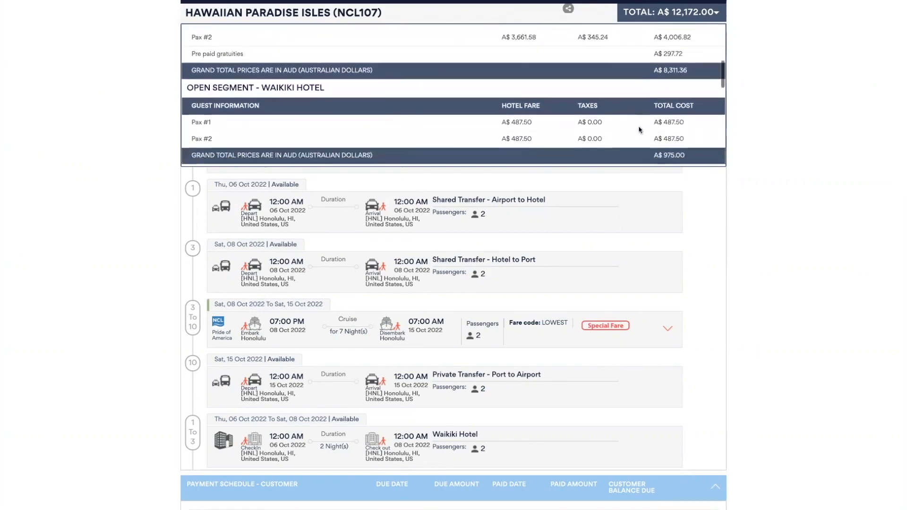
pyautogui.scroll(-3, 639, 130)
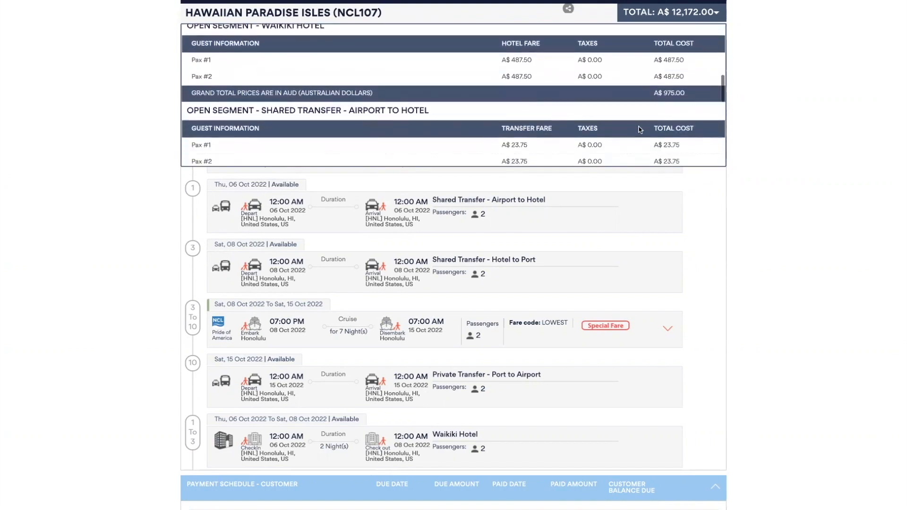
pyautogui.scroll(-4, 640, 130)
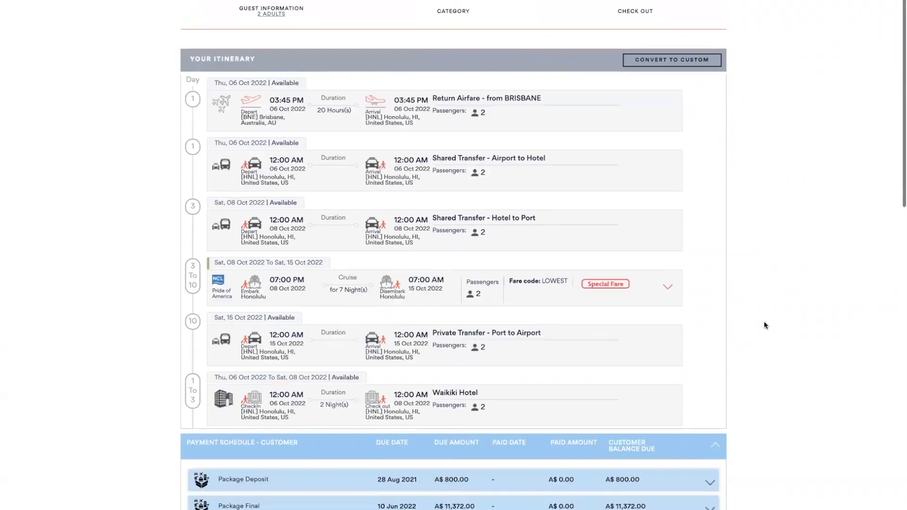
pyautogui.scroll(-15, 765, 325)
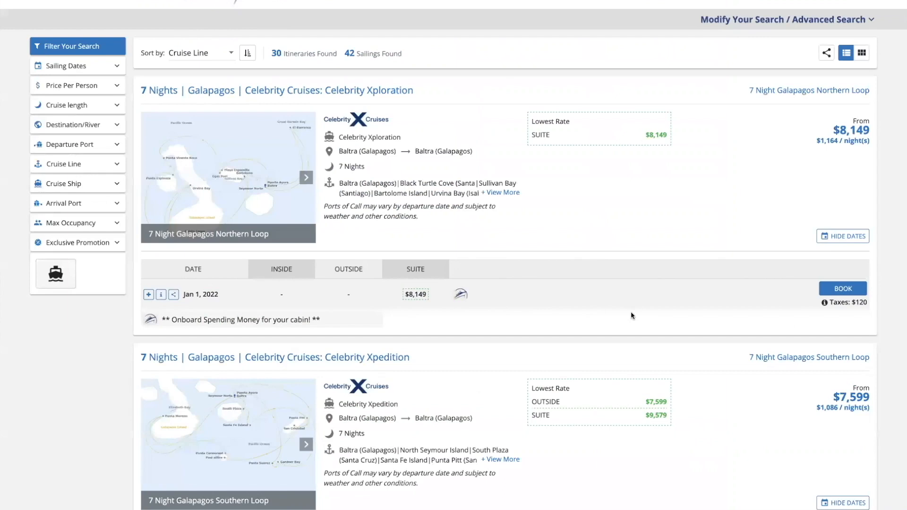
# Book the Jan 29, 2022 Celebrity Xpedition Galapagos sailing and scroll to passenger details
pyautogui.scroll(-5, 631, 315)
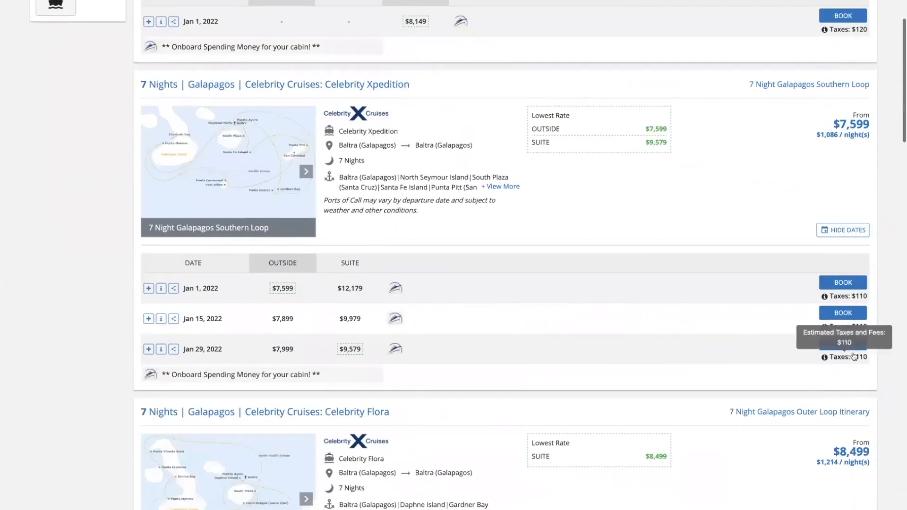
pyautogui.click(849, 348)
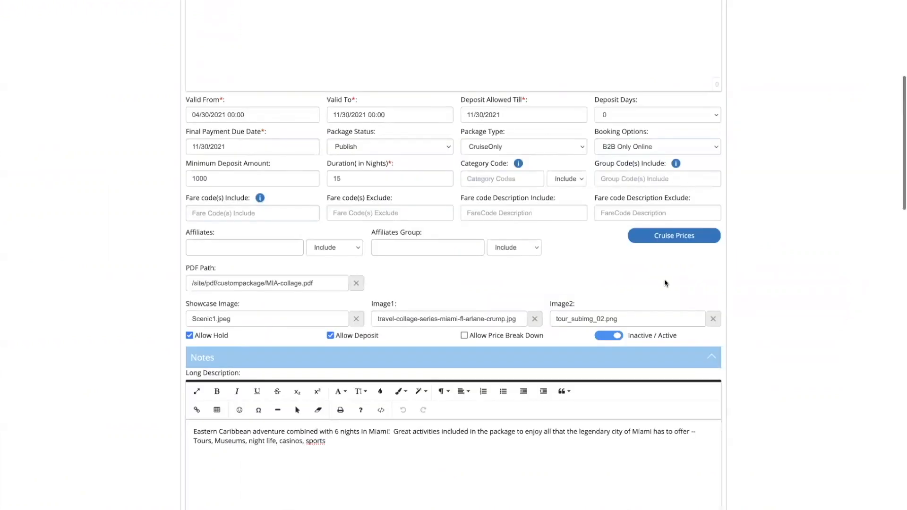
pyautogui.scroll(-5, 665, 283)
pyautogui.scroll(-15, 665, 283)
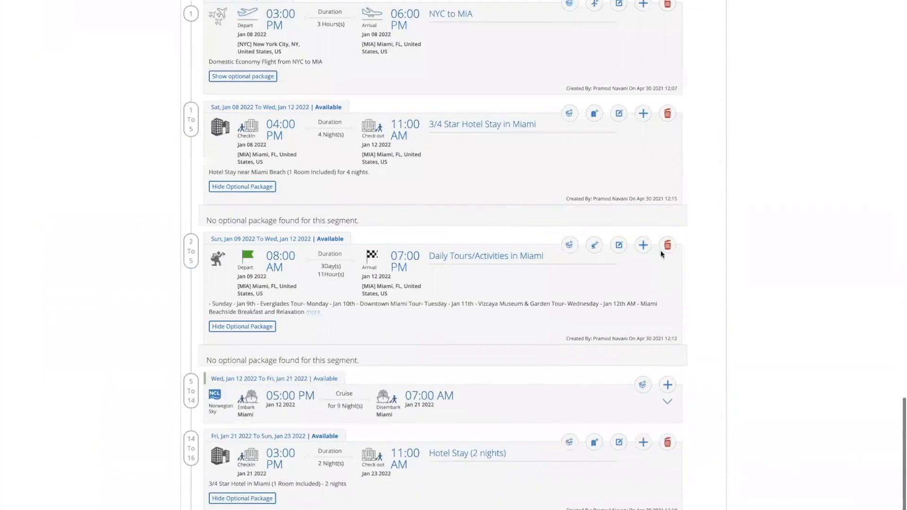
# Add a new segment after the Miami hotel and open its segment-type list
pyautogui.scroll(-1, 661, 253)
pyautogui.click(644, 75)
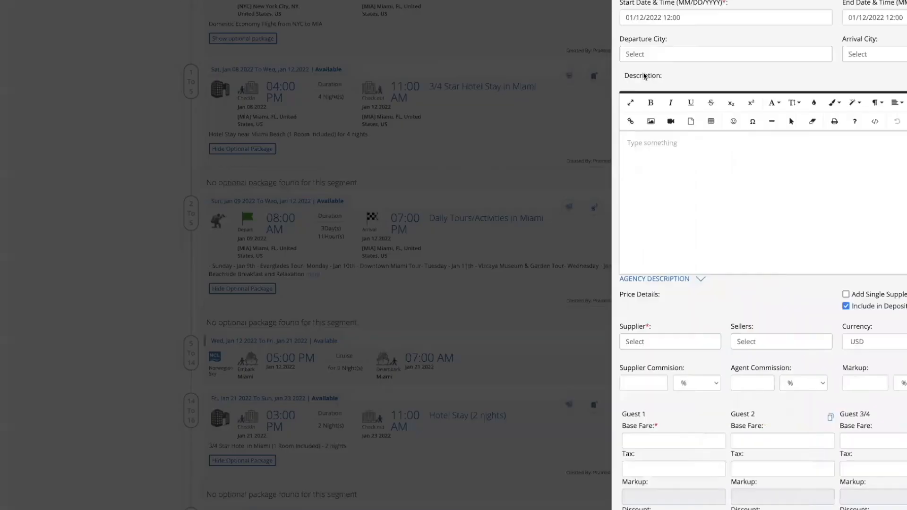
pyautogui.scroll(2, 645, 76)
pyautogui.click(508, 10)
pyautogui.click(508, 10)
pyautogui.click(509, 10)
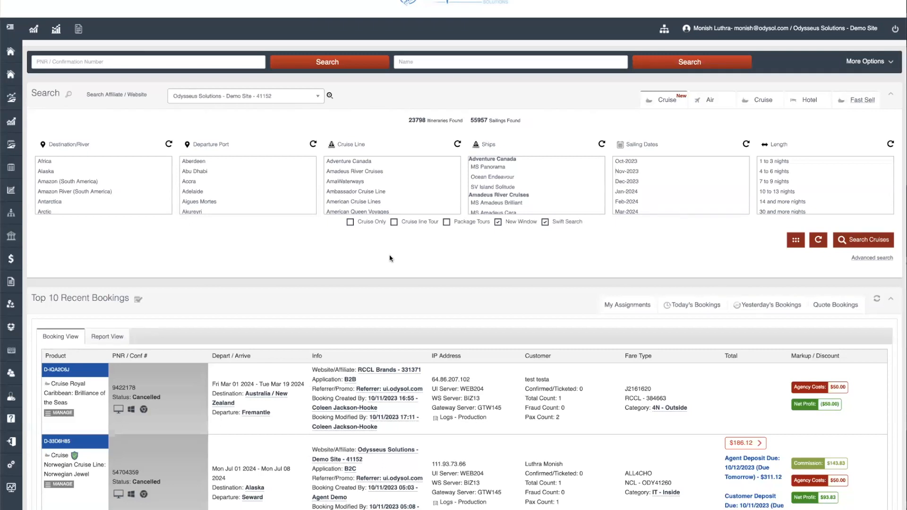
# Run Cross Check w/ Supplier on the Allure of the Seas booking in Top 10 Recent Bookings
pyautogui.click(111, 62)
pyautogui.scroll(-1, 383, 272)
pyautogui.scroll(-4, 383, 272)
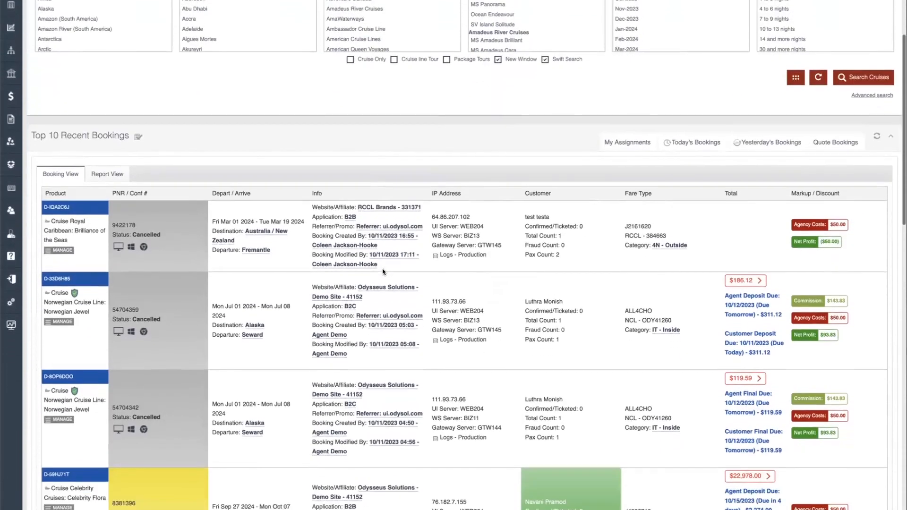
pyautogui.scroll(-2, 383, 271)
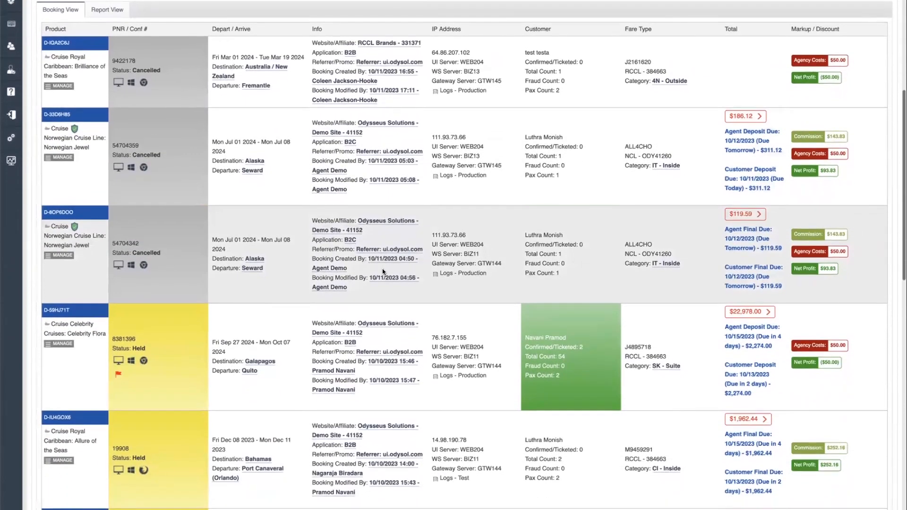
pyautogui.scroll(-1, 382, 272)
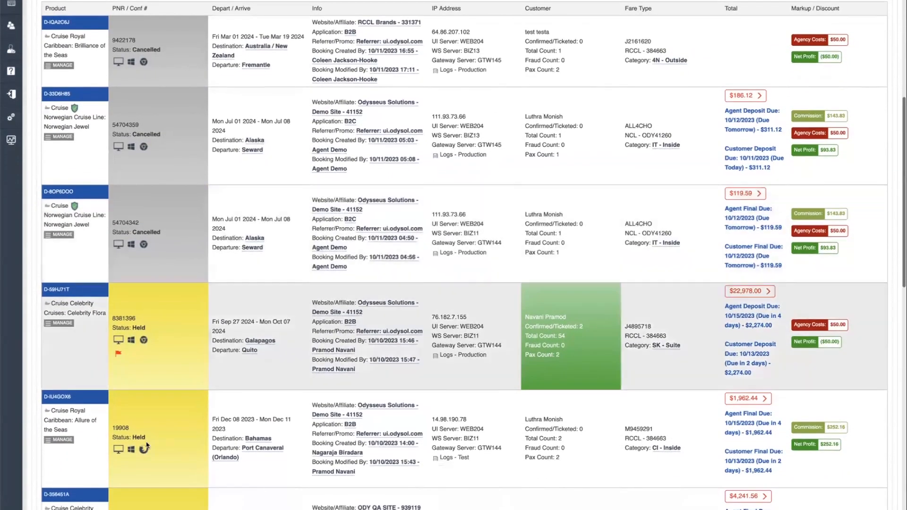
pyautogui.click(69, 441)
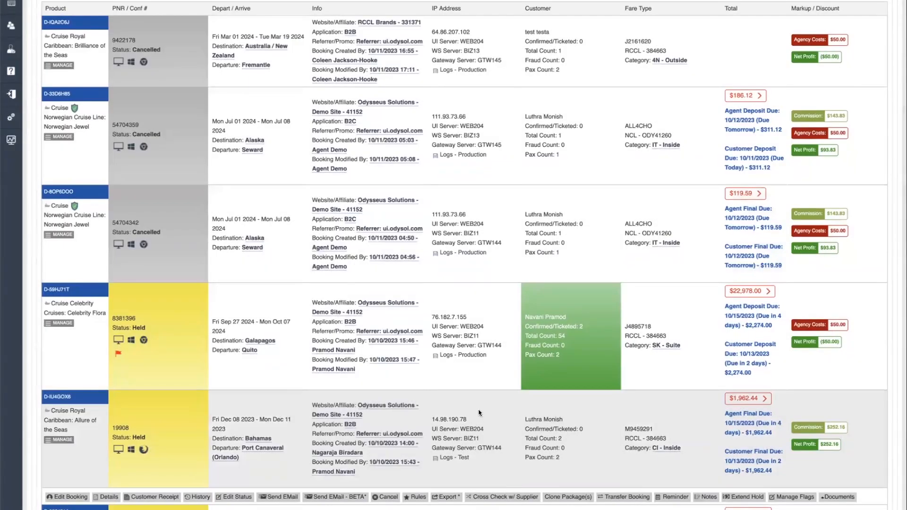
pyautogui.click(525, 497)
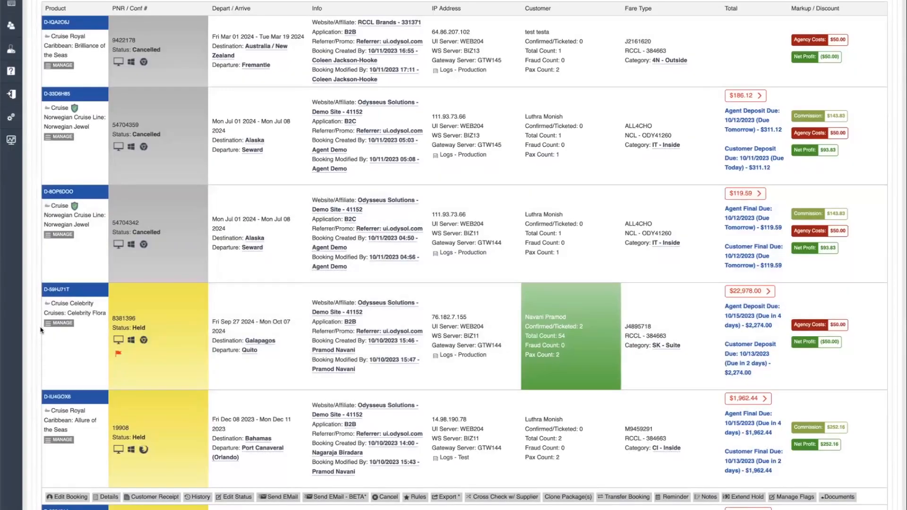
# Cross-check the Celebrity Flora booking, tick the Dining mismatch and update the booking
pyautogui.click(64, 327)
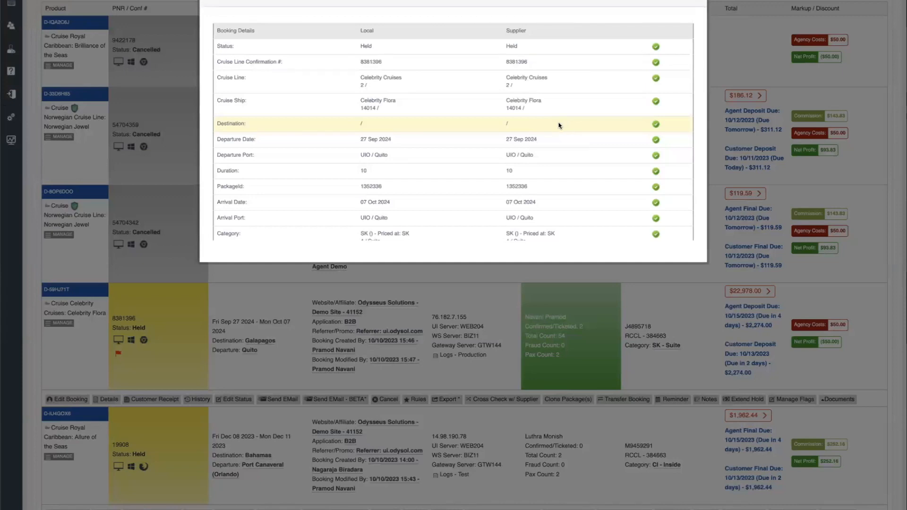
pyautogui.scroll(-1, 534, 155)
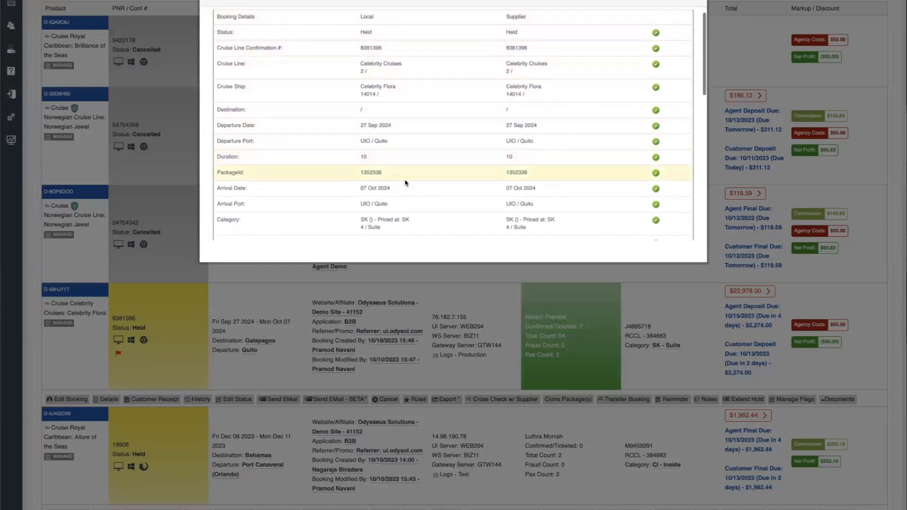
pyautogui.scroll(-3, 548, 203)
pyautogui.click(671, 211)
pyautogui.scroll(-6, 509, 215)
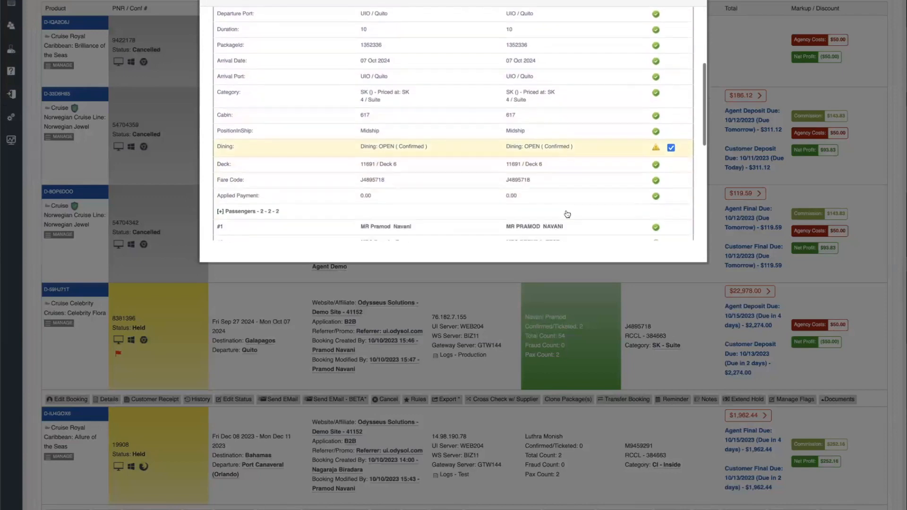
pyautogui.scroll(-7, 519, 103)
pyautogui.click(677, 140)
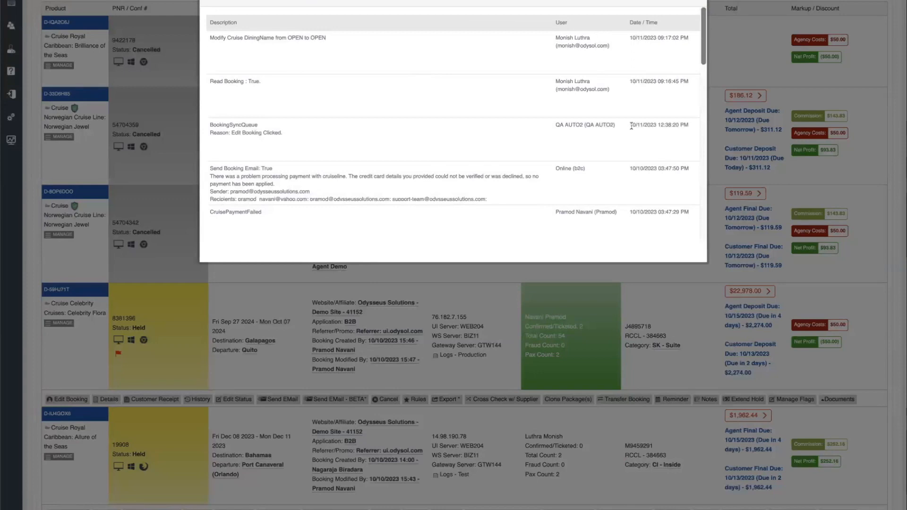
# Locate the CREDIT CARD DECLINED entry and the card payment line, then close the history
pyautogui.scroll(-3, 348, 124)
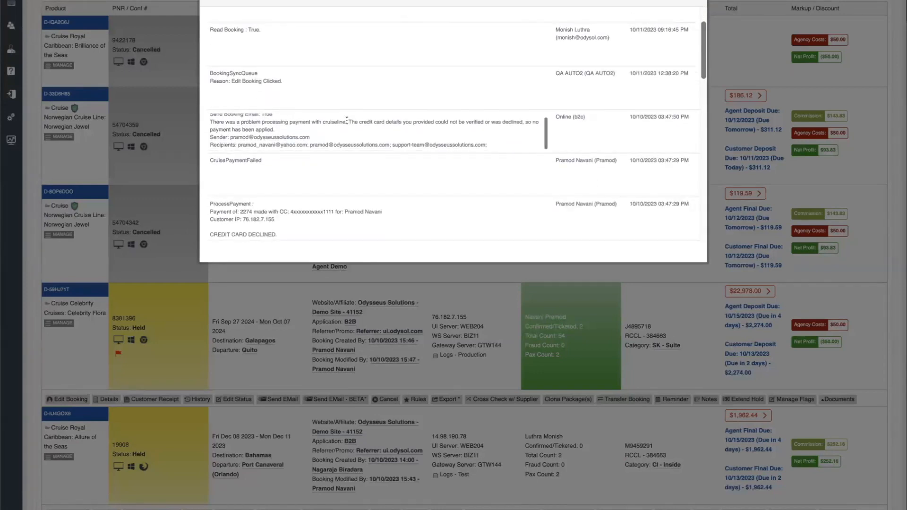
pyautogui.scroll(-5, 381, 172)
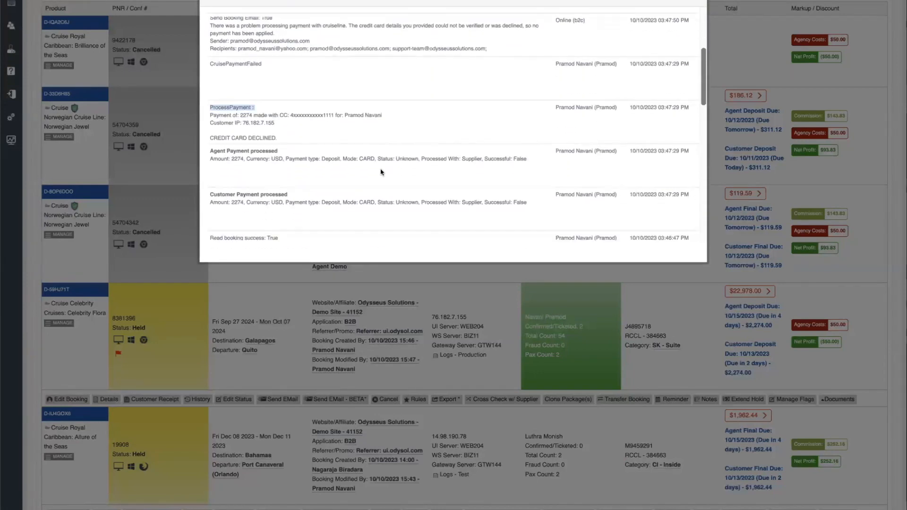
pyautogui.tripleClick(260, 138)
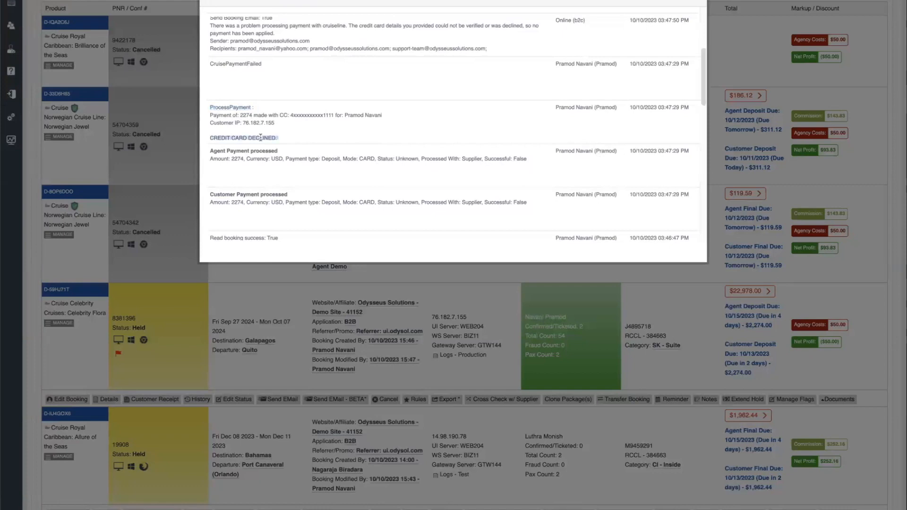
pyautogui.scroll(-1, 350, 184)
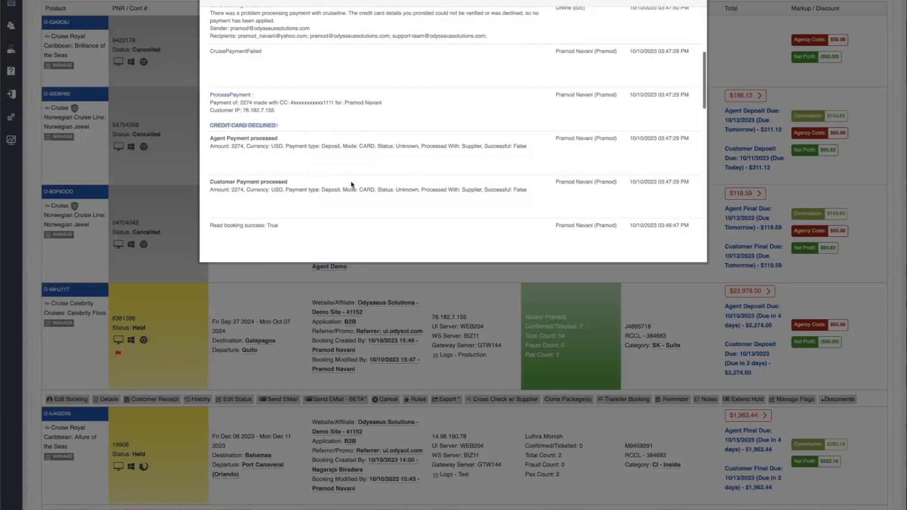
pyautogui.tripleClick(316, 103)
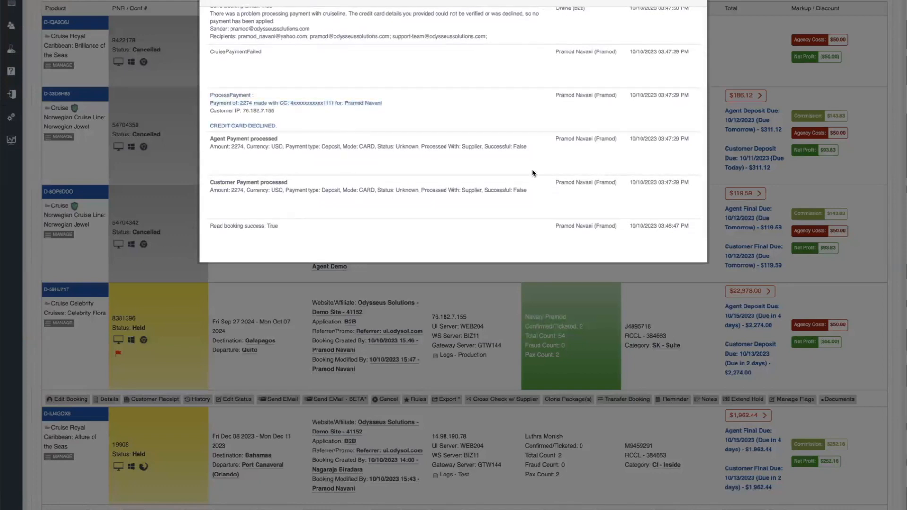
pyautogui.scroll(-4, 533, 173)
pyautogui.scroll(-1, 625, 137)
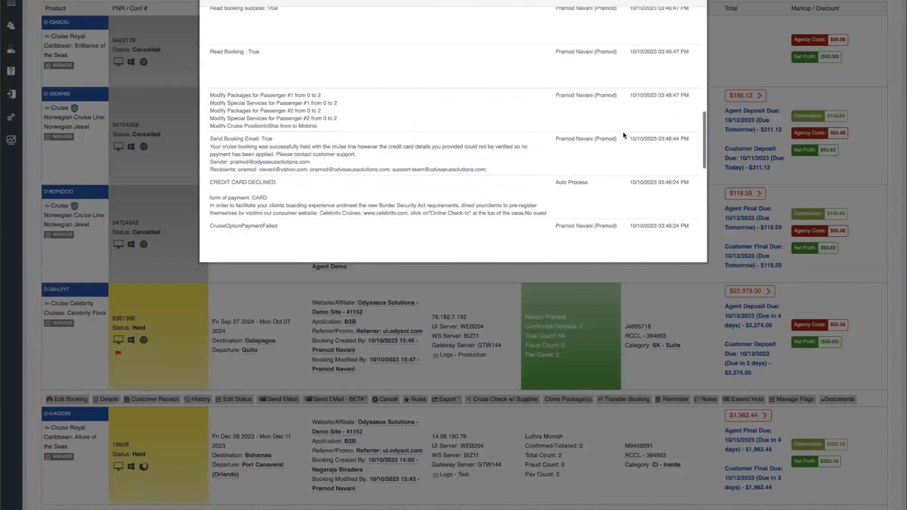
pyautogui.click(697, 0)
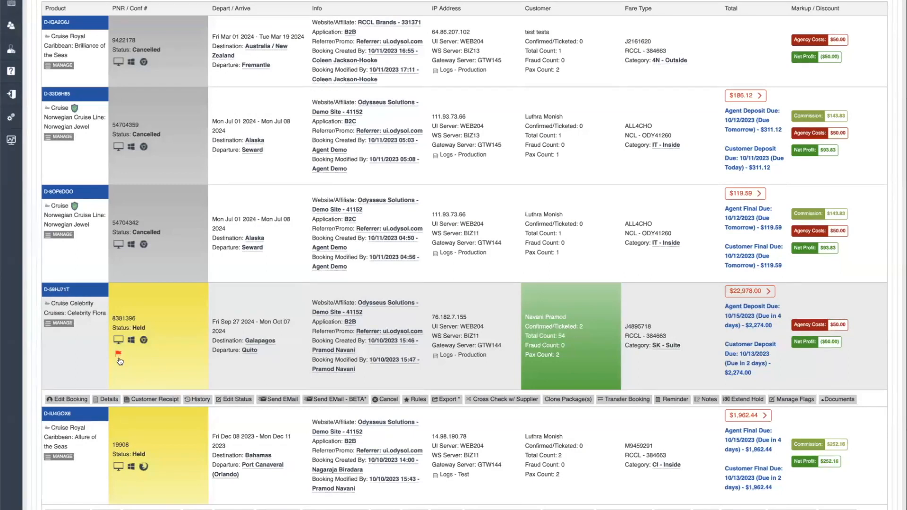
pyautogui.moveTo(119, 357)
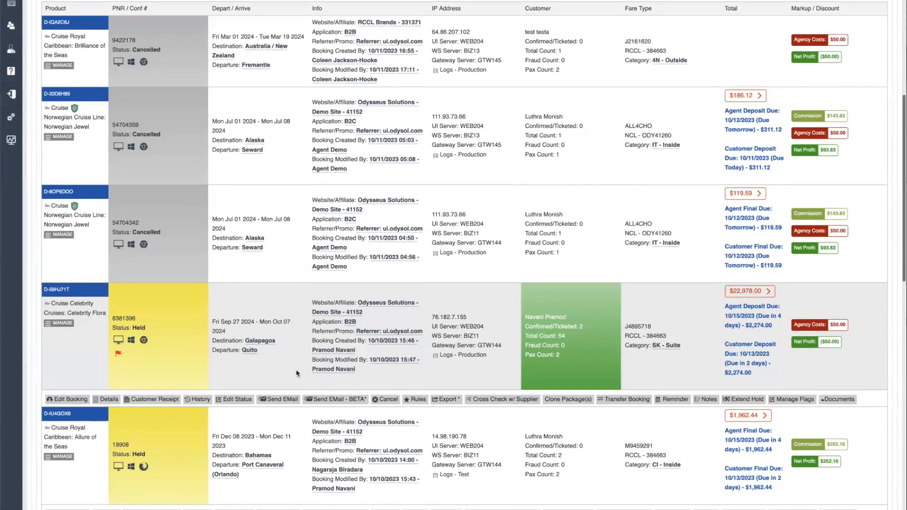
pyautogui.scroll(-1, 297, 374)
pyautogui.scroll(3, 297, 374)
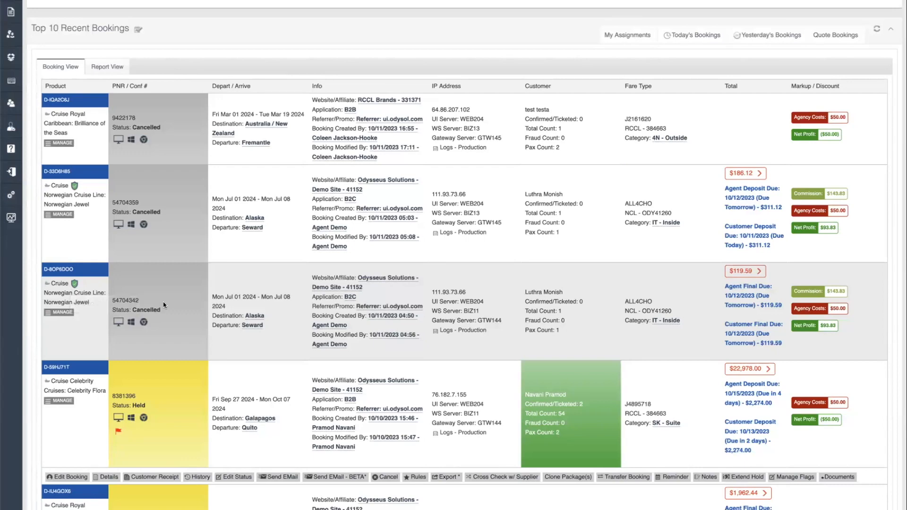
pyautogui.scroll(-7, 163, 303)
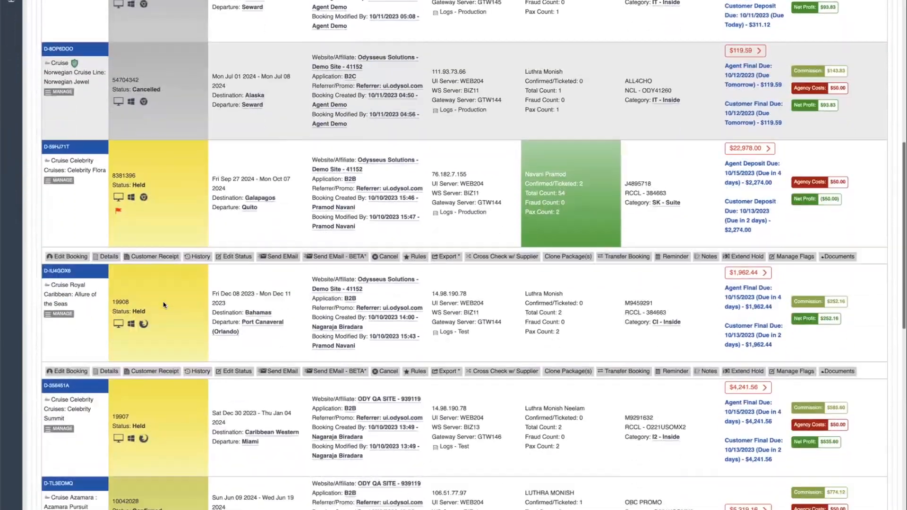
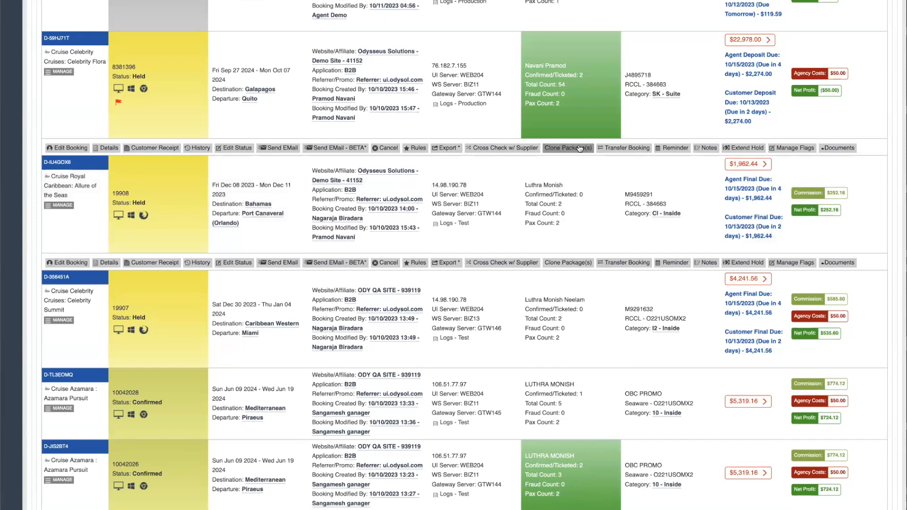
pyautogui.click(580, 148)
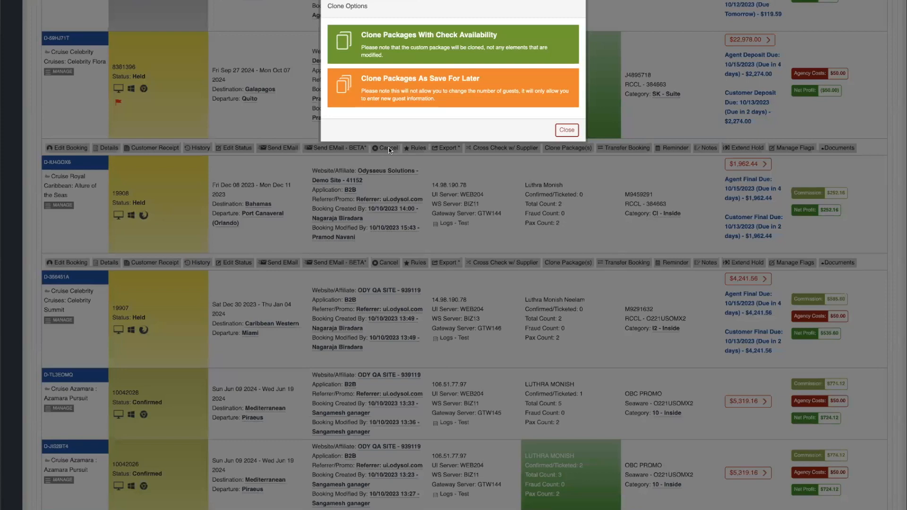
pyautogui.click(571, 132)
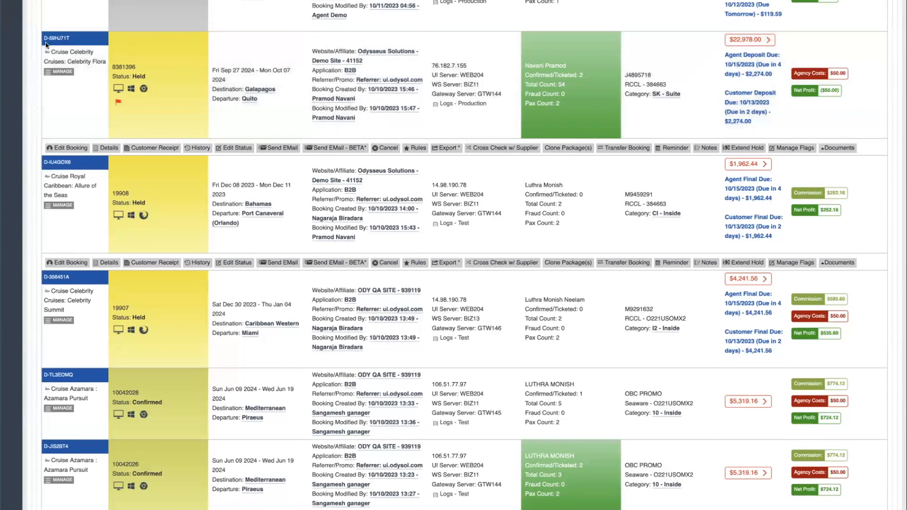
pyautogui.click(72, 41)
pyautogui.doubleClick(131, 67)
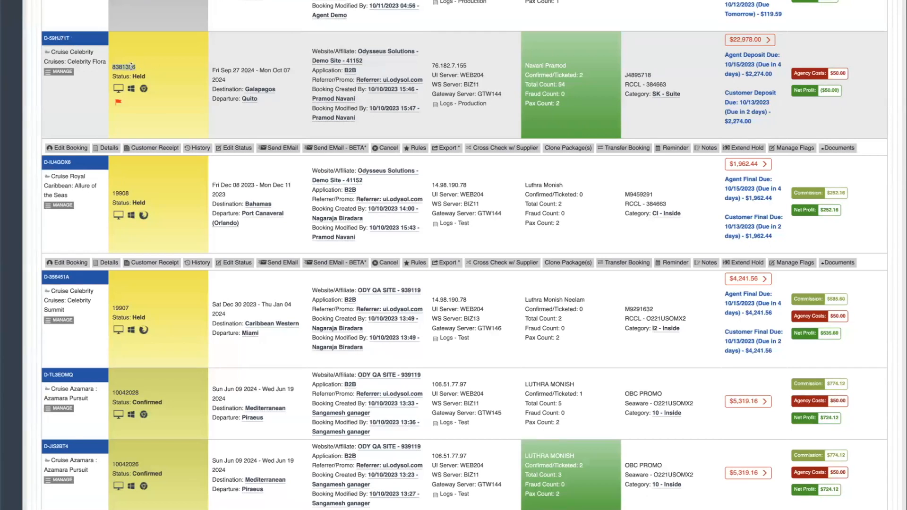
pyautogui.click(131, 66)
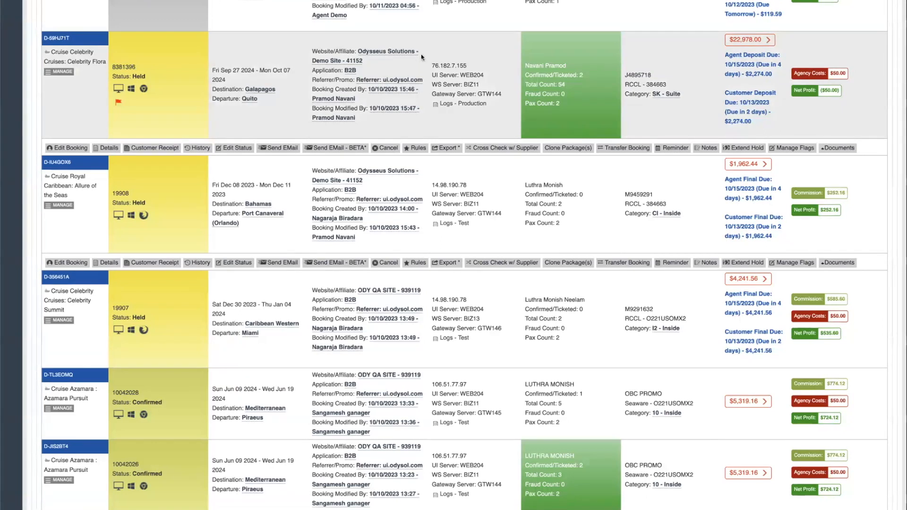
pyautogui.moveTo(446, 65); pyautogui.dragTo(473, 67)
pyautogui.click(473, 67)
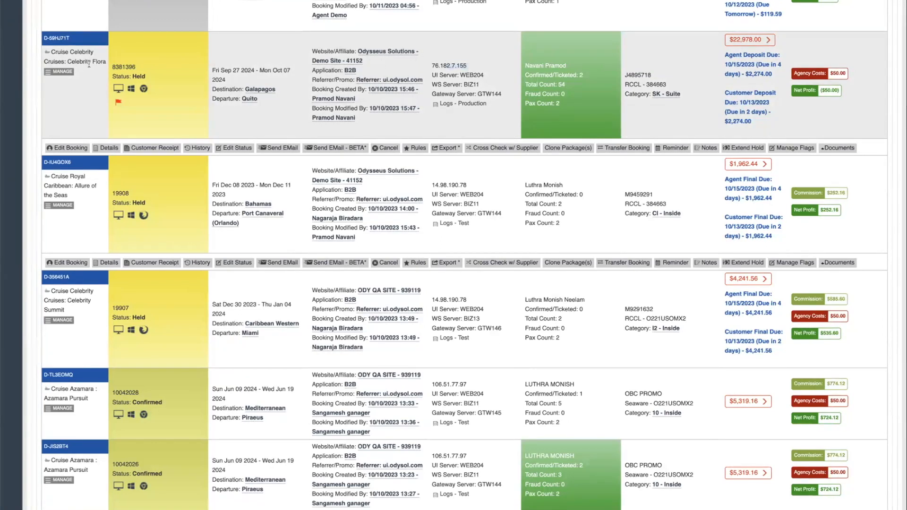
pyautogui.moveTo(125, 92)
pyautogui.scroll(2, 345, 78)
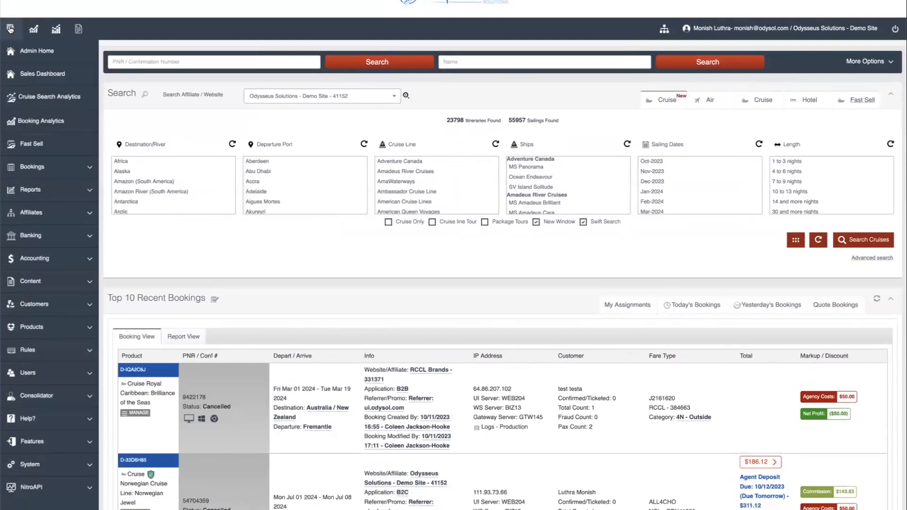
pyautogui.click(182, 171)
# Preview the Add New User form and its user groups list, then go to Rules Management
pyautogui.click(84, 377)
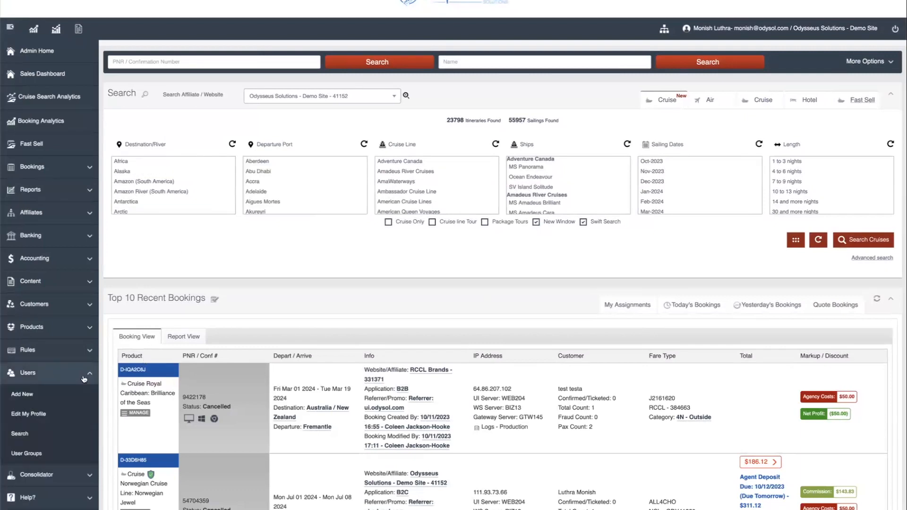
pyautogui.click(35, 398)
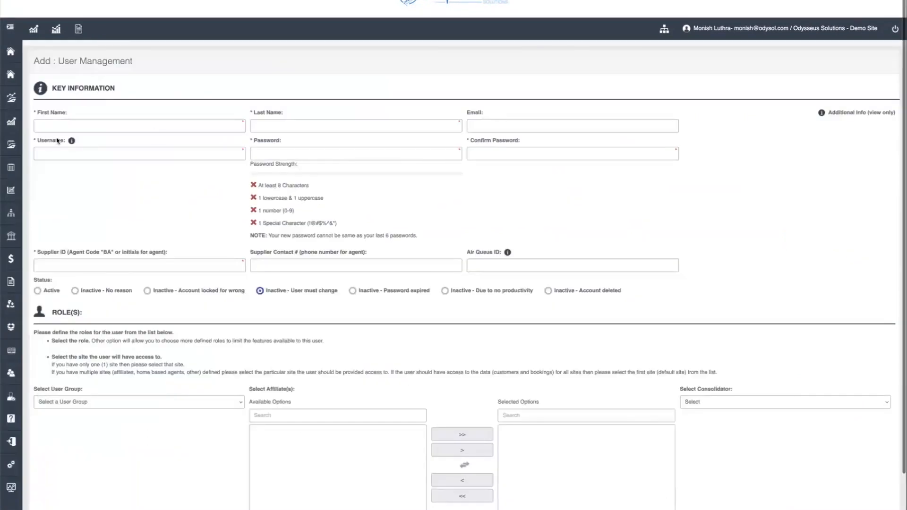
pyautogui.click(180, 405)
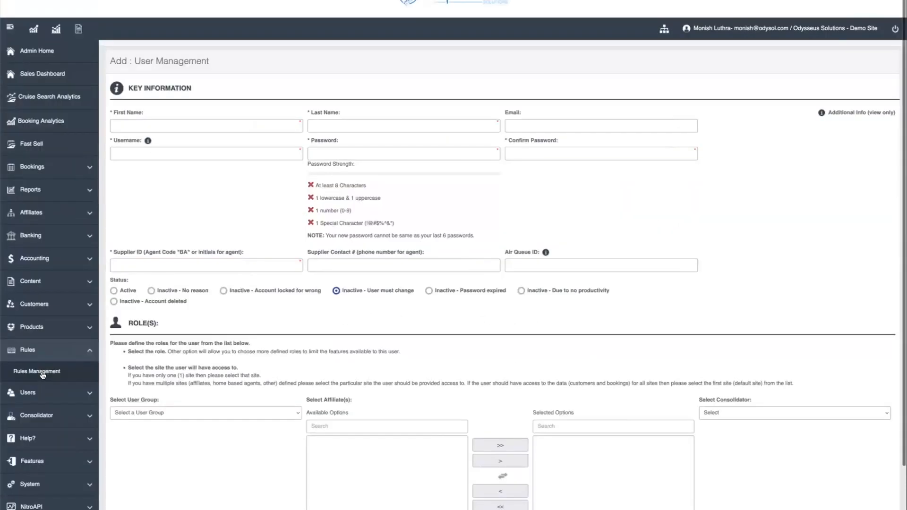
pyautogui.click(42, 374)
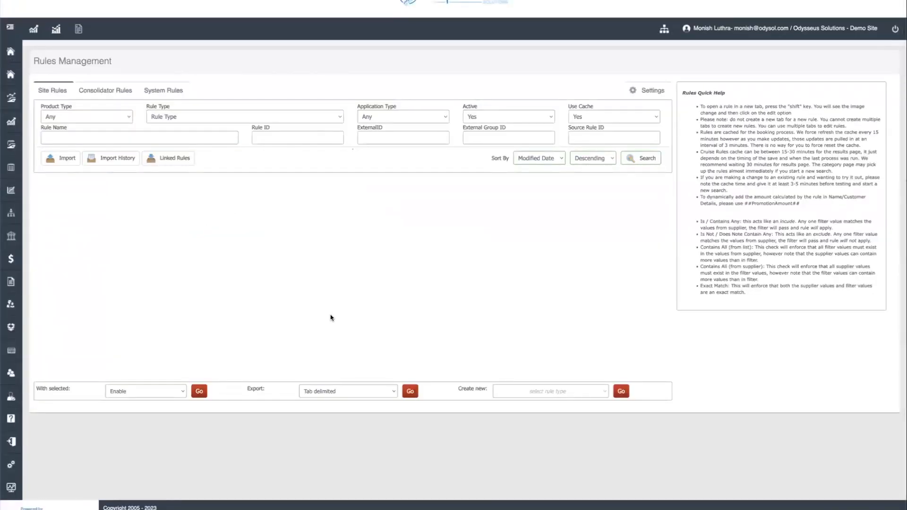
# Create a new site rule of type Onboard Credit
pyautogui.click(530, 392)
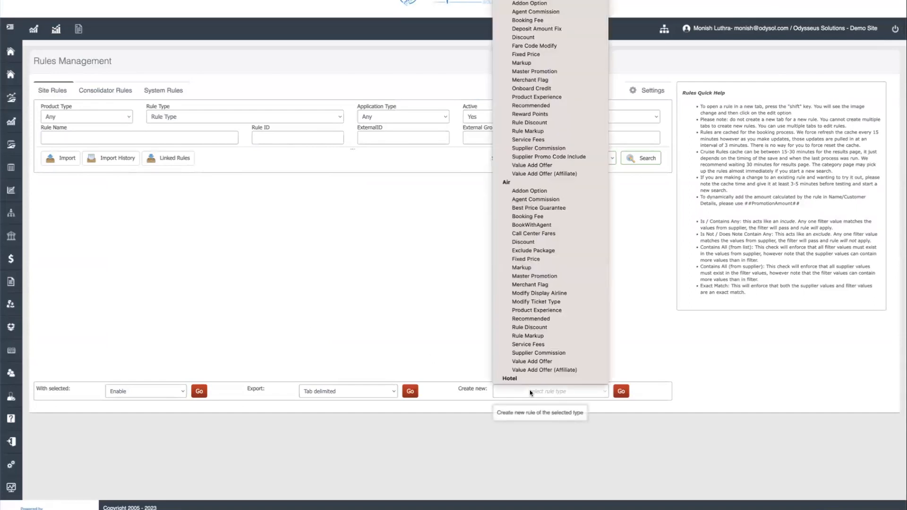
pyautogui.click(534, 97)
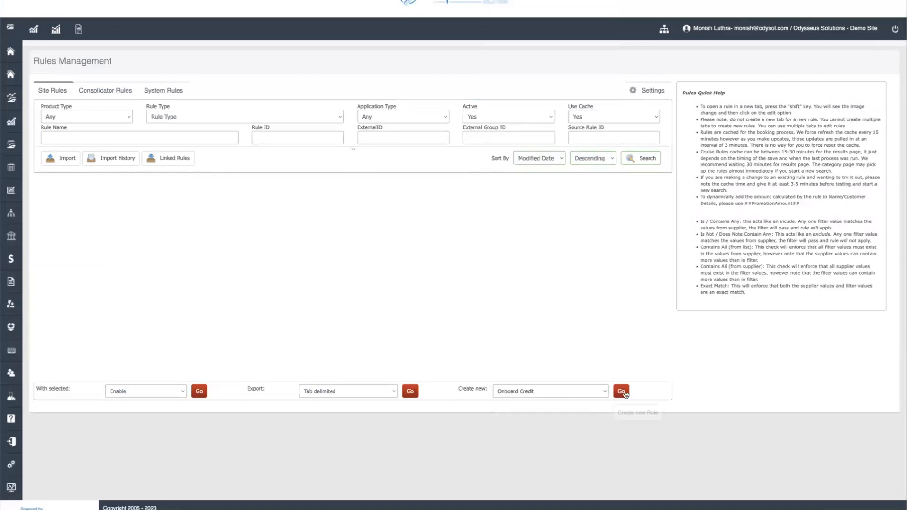
pyautogui.click(623, 392)
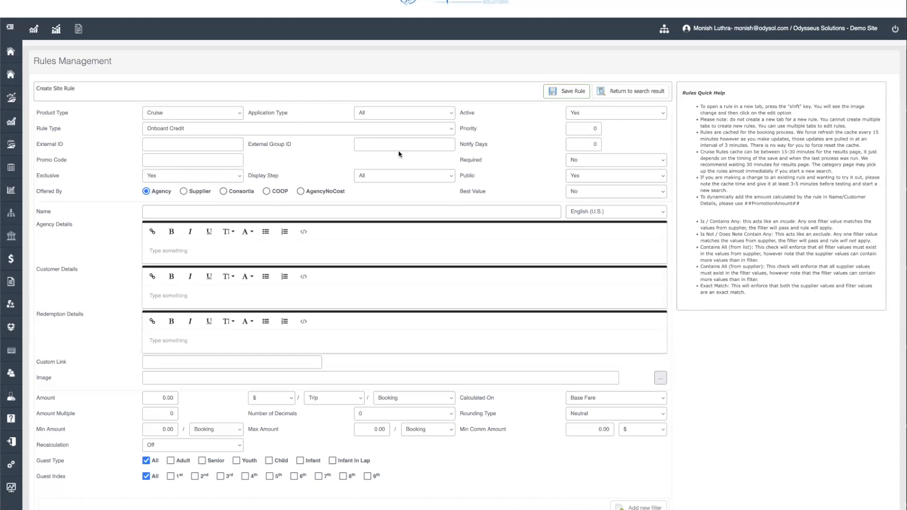
pyautogui.click(403, 113)
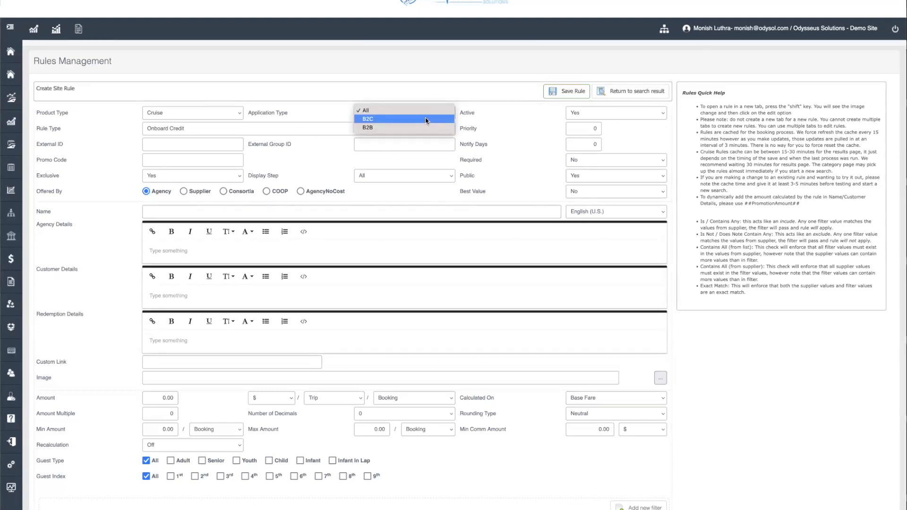
pyautogui.click(508, 117)
pyautogui.click(195, 214)
pyautogui.click(162, 159)
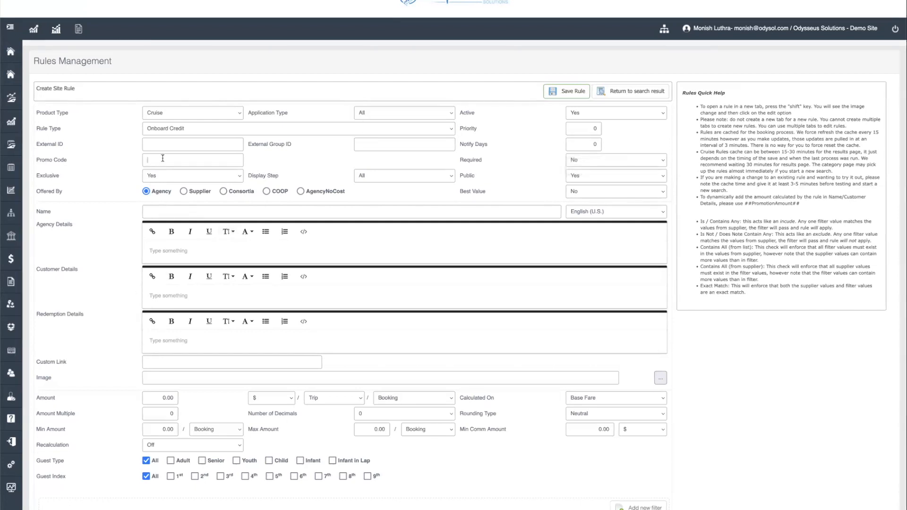
pyautogui.click(614, 162)
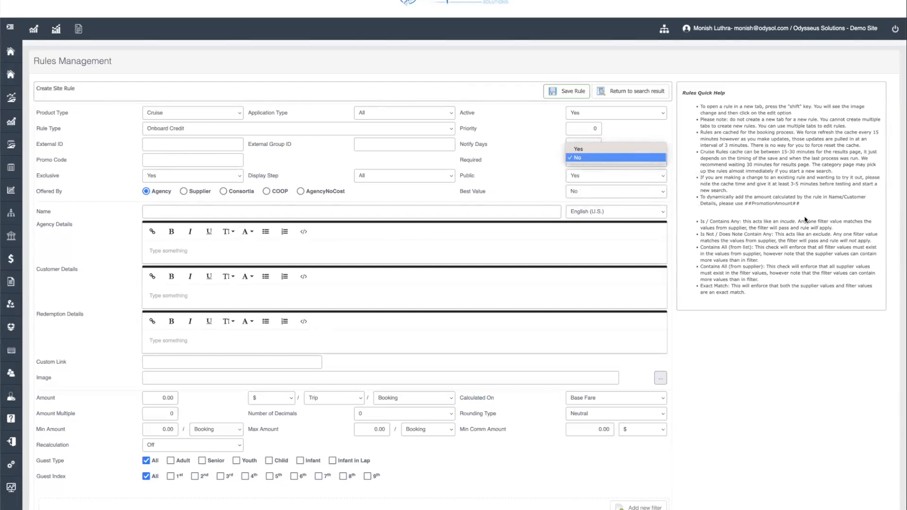
pyautogui.click(613, 163)
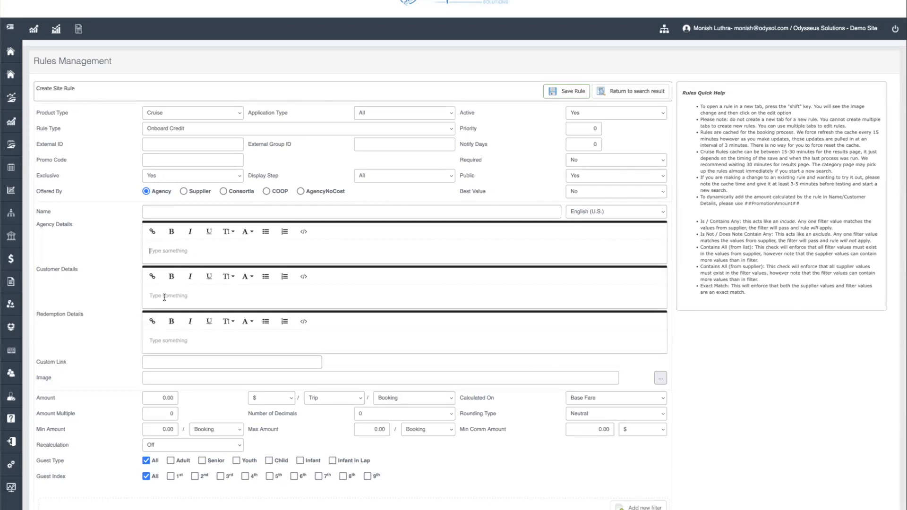
pyautogui.scroll(-1, 164, 297)
pyautogui.click(660, 362)
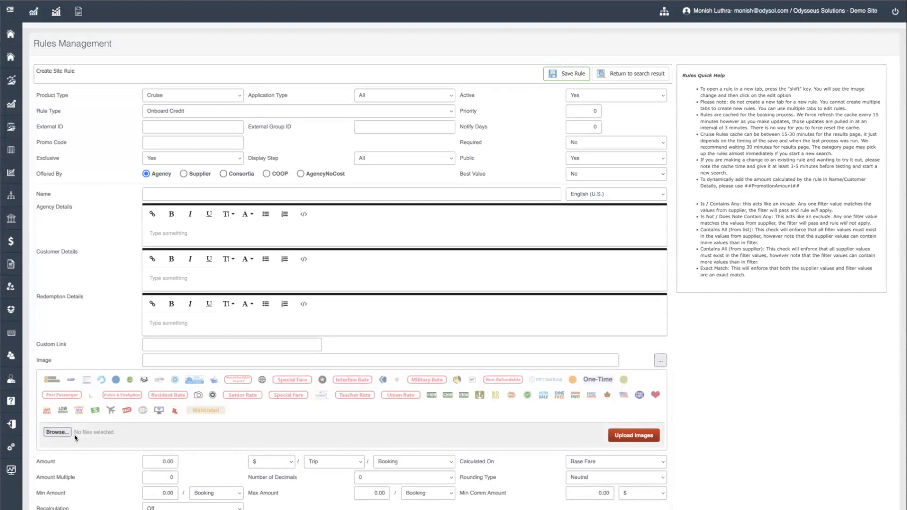
# Set the Onboard Credit amount to 10 percent, applied per booking
pyautogui.click(661, 361)
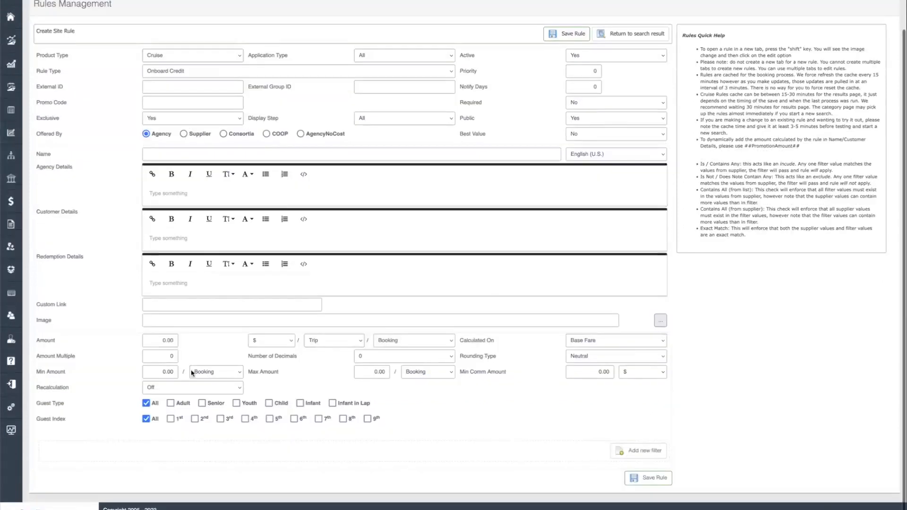
pyautogui.click(153, 339)
pyautogui.write('10')
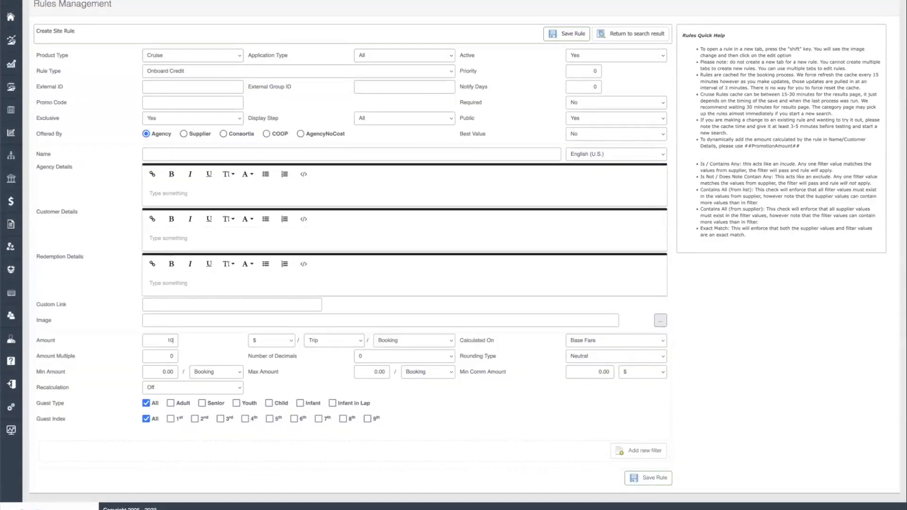
pyautogui.click(275, 340)
pyautogui.click(340, 338)
pyautogui.click(339, 338)
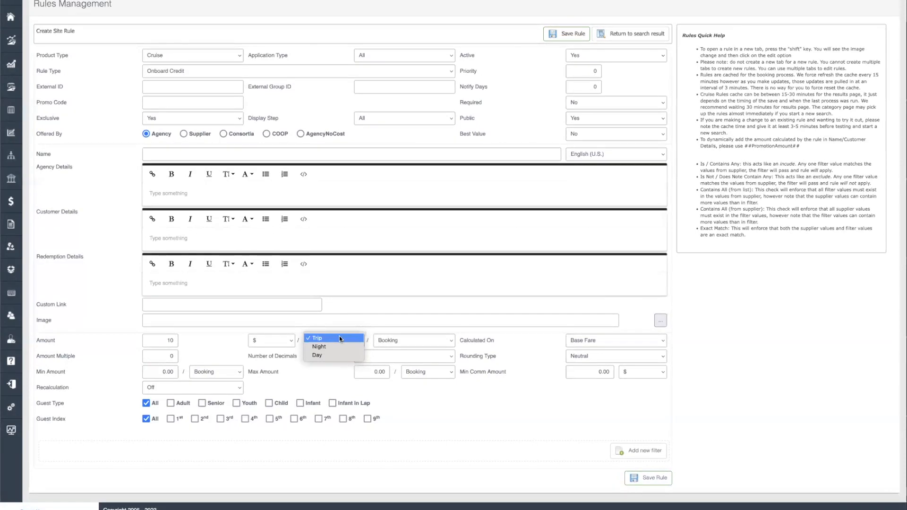
pyautogui.click(440, 342)
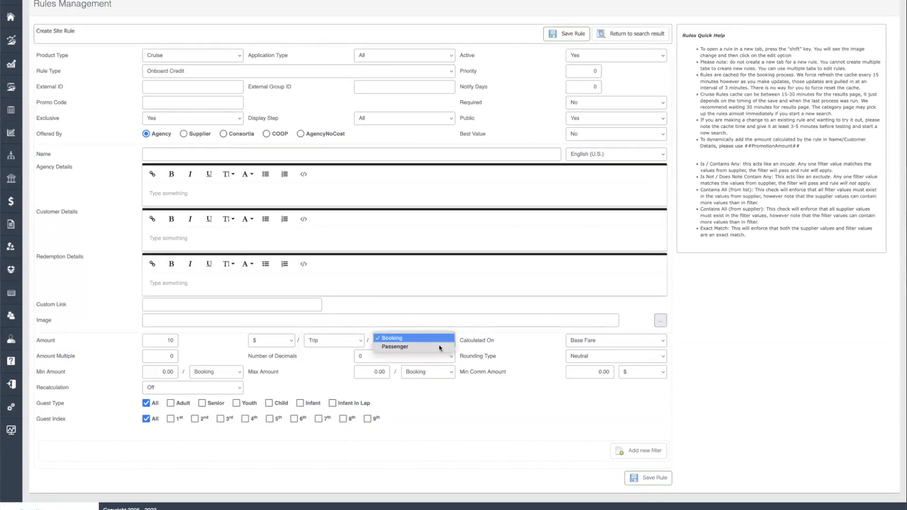
pyautogui.click(272, 340)
pyautogui.click(277, 348)
# Calculate the amount on Base Fare with an amount multiple of 25, rounding Down
pyautogui.click(633, 343)
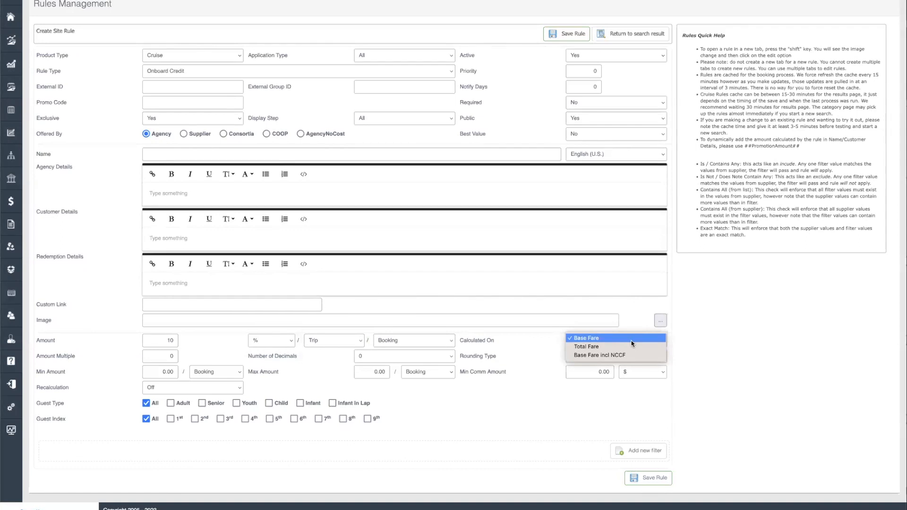
pyautogui.click(164, 356)
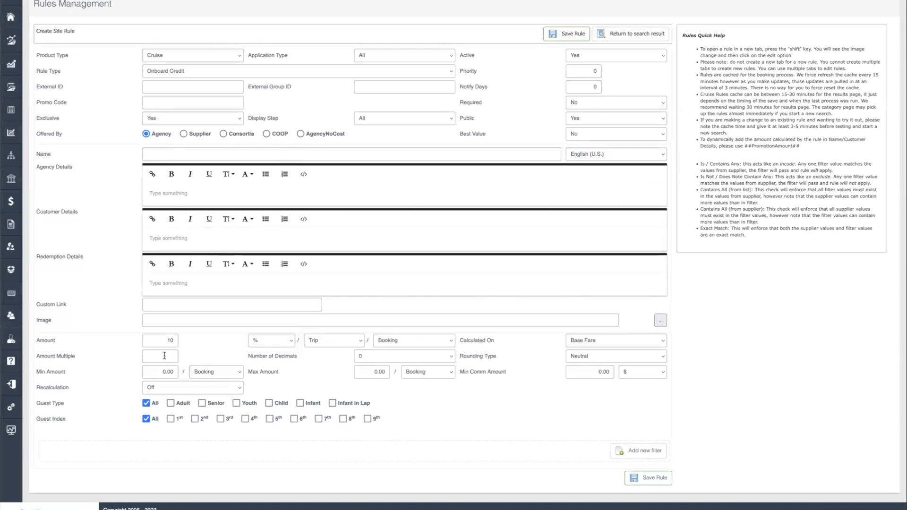
pyautogui.write('25')
pyautogui.click(618, 356)
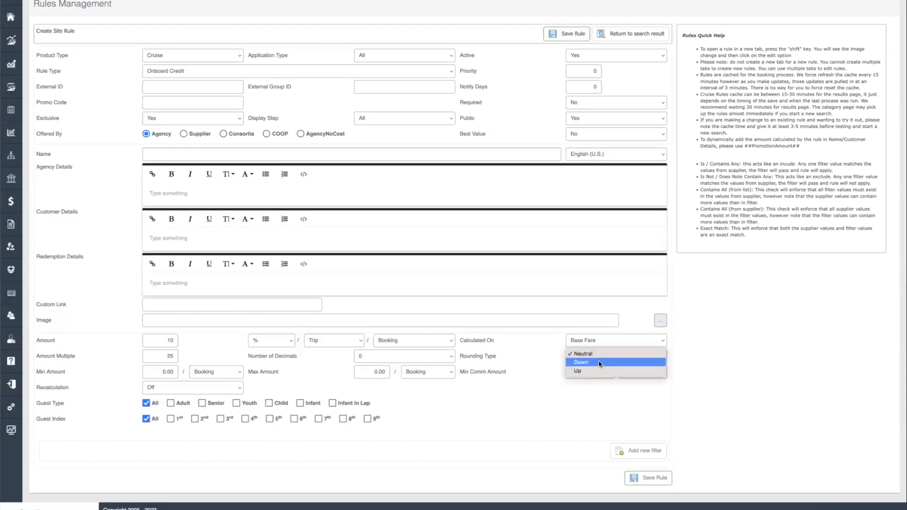
pyautogui.click(599, 363)
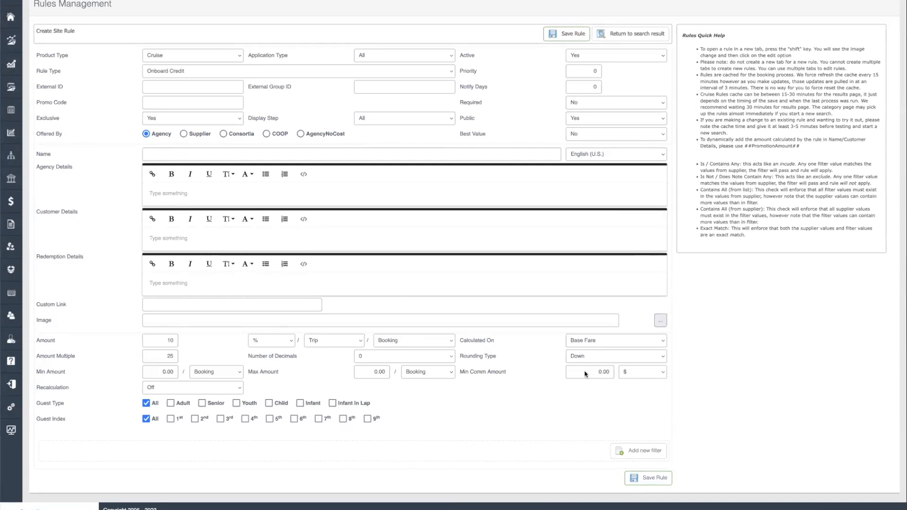
# Set min amount 50, max 150 and min commission 25, for the 1st and 2nd guests
pyautogui.click(172, 372)
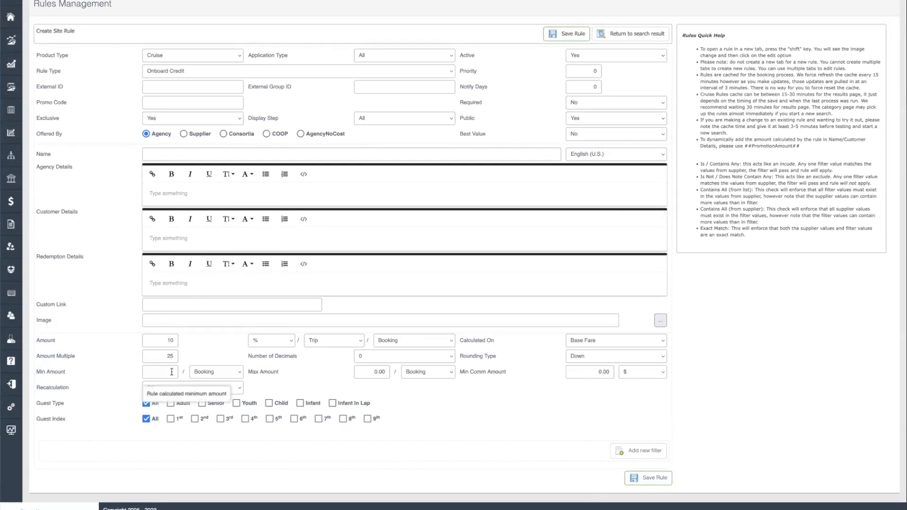
pyautogui.write('50')
pyautogui.click(378, 372)
pyautogui.write('150')
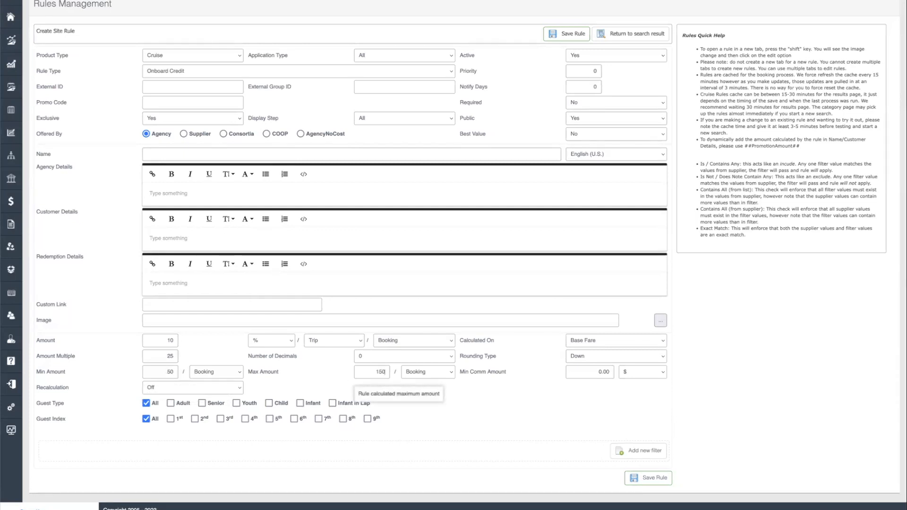
pyautogui.click(599, 374)
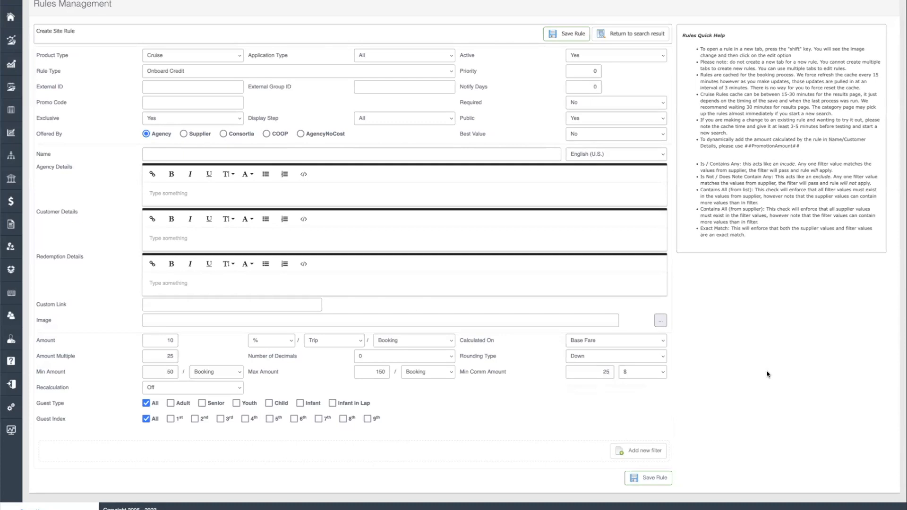
pyautogui.click(171, 418)
pyautogui.click(196, 421)
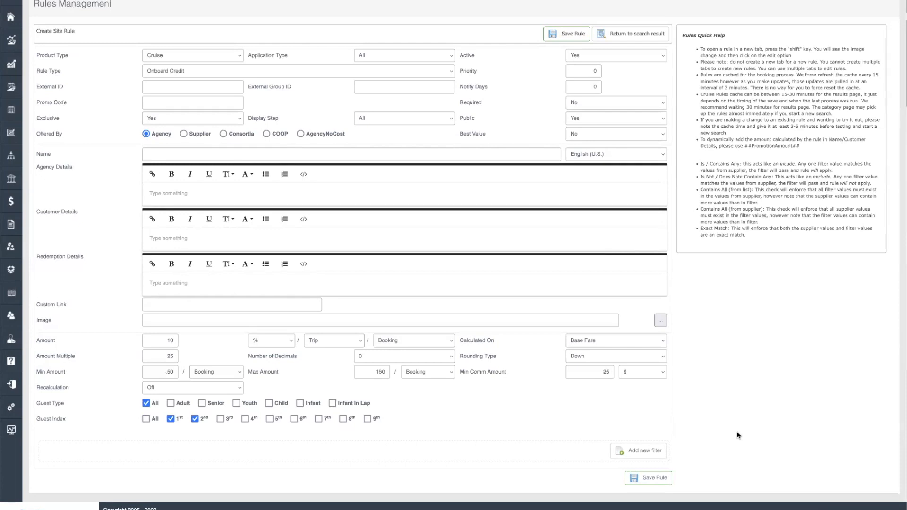
# Add a Cruiseline filter, searching 'cele' to choose Celebrity Cruises
pyautogui.click(643, 451)
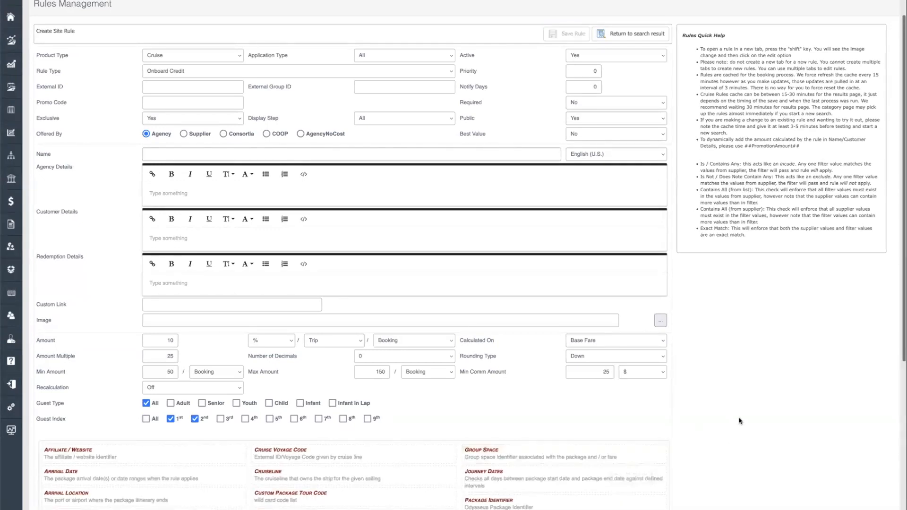
pyautogui.scroll(-5, 740, 421)
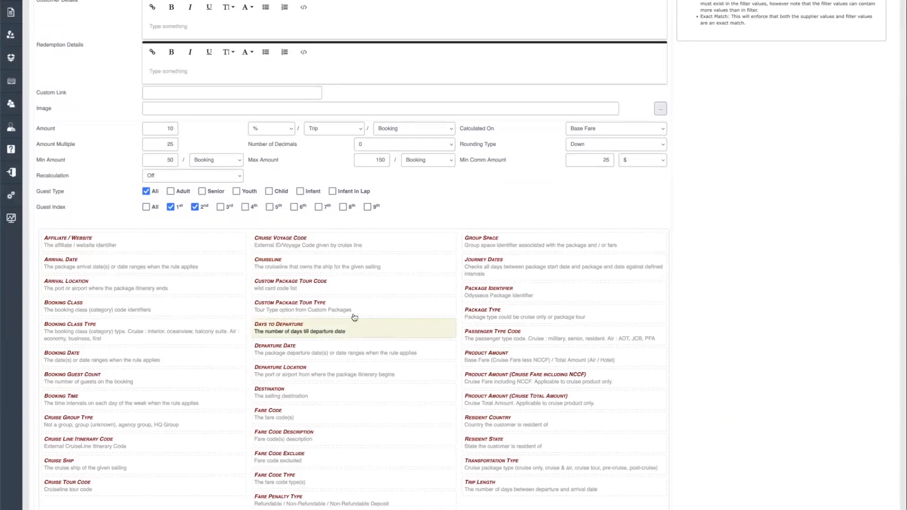
pyautogui.click(322, 266)
pyautogui.click(454, 431)
pyautogui.write('cele')
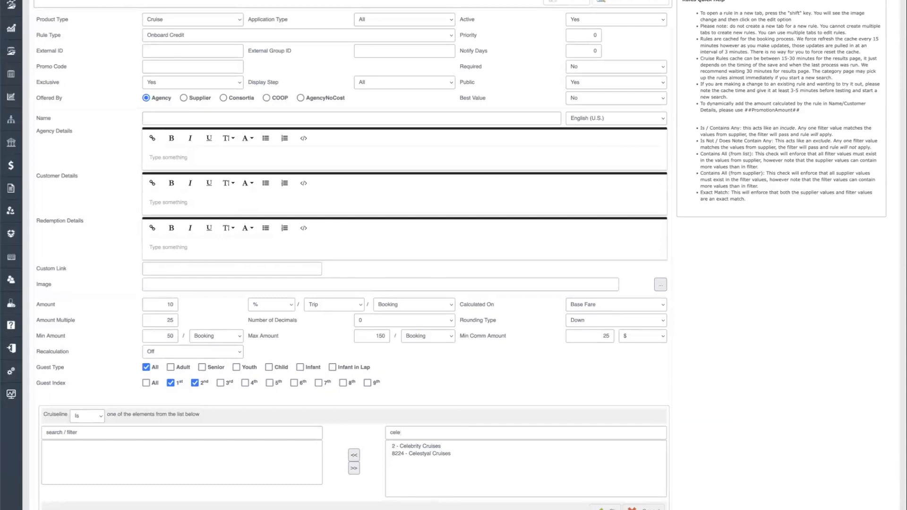
pyautogui.click(431, 446)
pyautogui.click(354, 456)
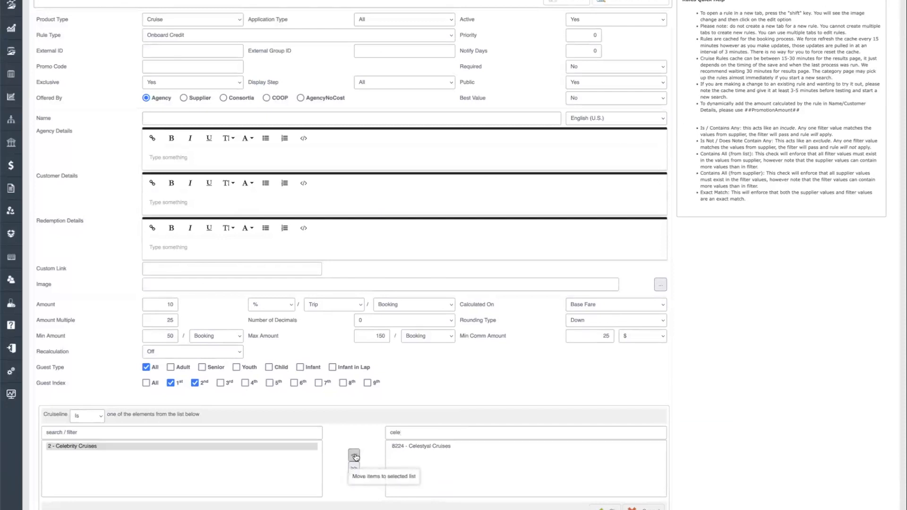
pyautogui.click(605, 508)
pyautogui.scroll(-4, 414, 435)
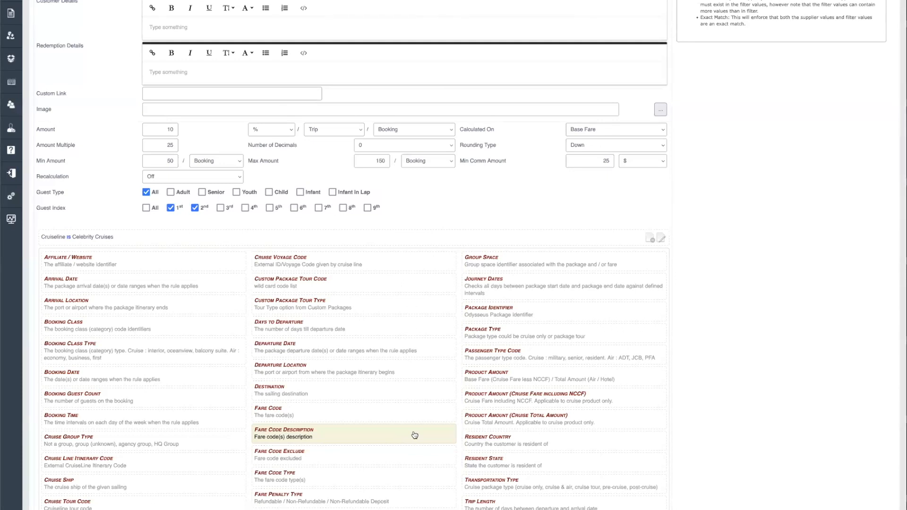
# Add a Booking Class Type filter set to Is Not Inside or Oceanview
pyautogui.click(93, 346)
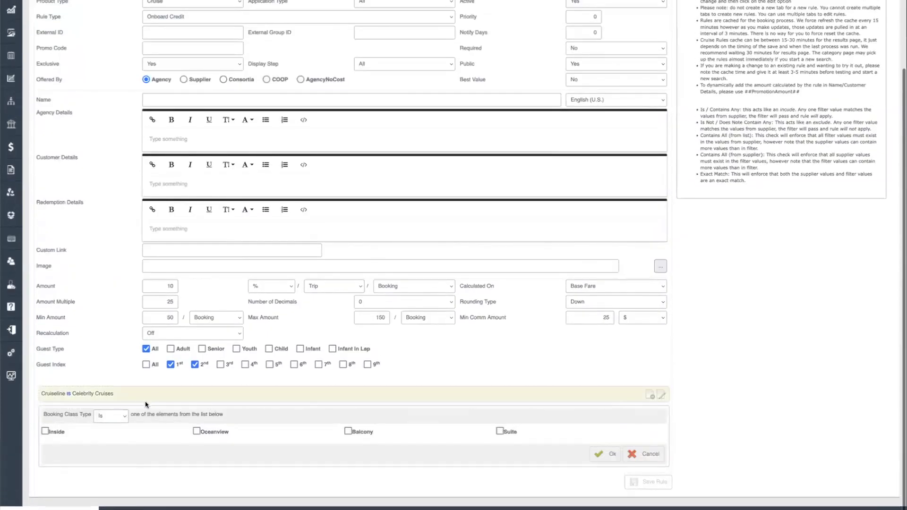
pyautogui.click(119, 417)
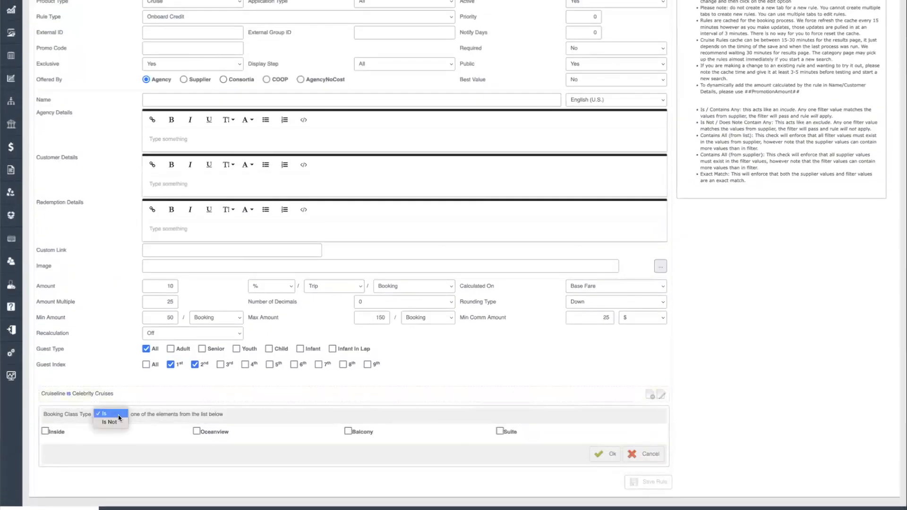
pyautogui.click(116, 423)
pyautogui.click(45, 431)
pyautogui.click(196, 431)
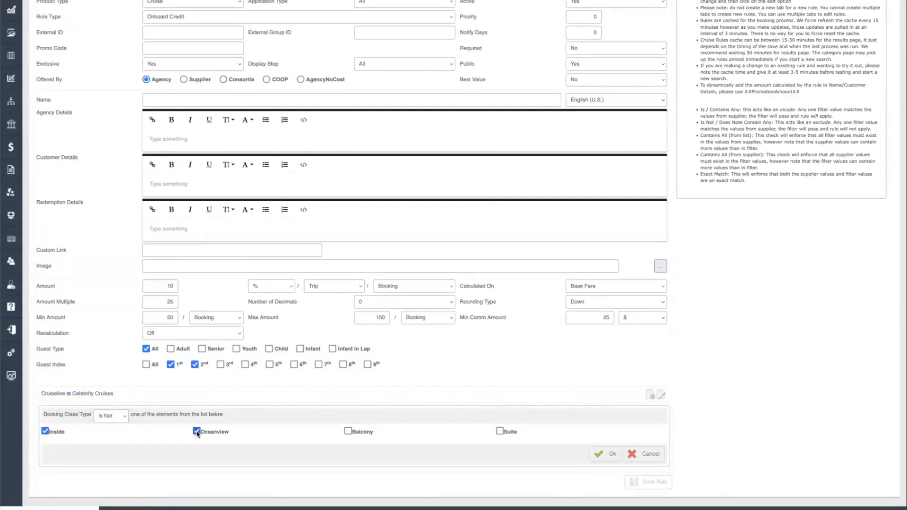
pyautogui.click(606, 454)
# Start a Fare Code Type filter and open its match condition choices
pyautogui.click(652, 449)
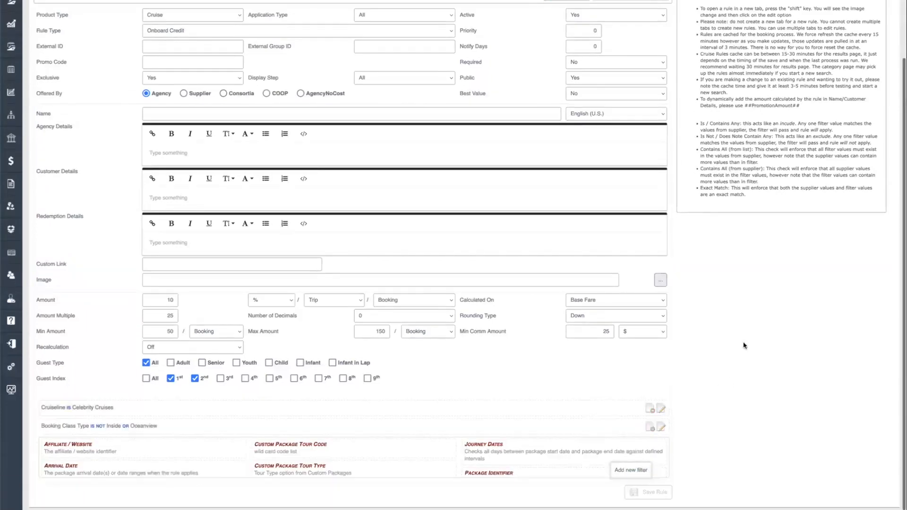
pyautogui.scroll(-3, 604, 364)
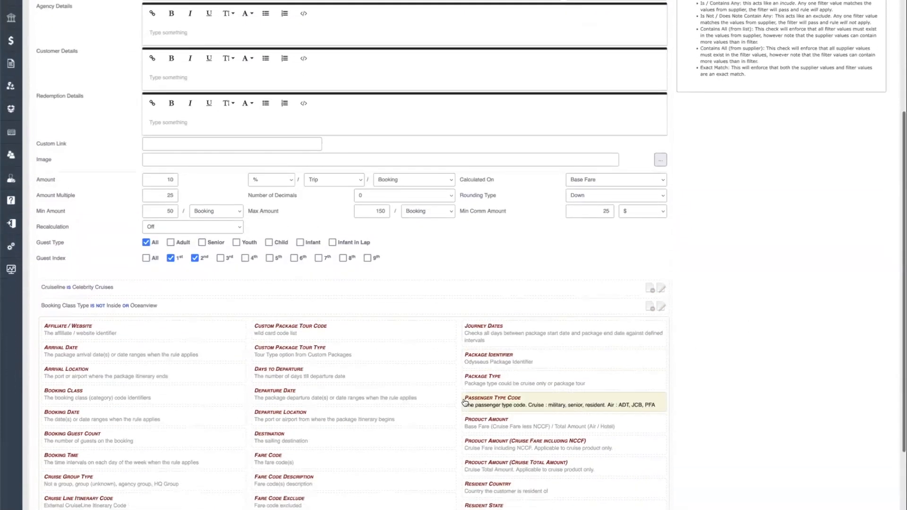
pyautogui.scroll(-1, 465, 402)
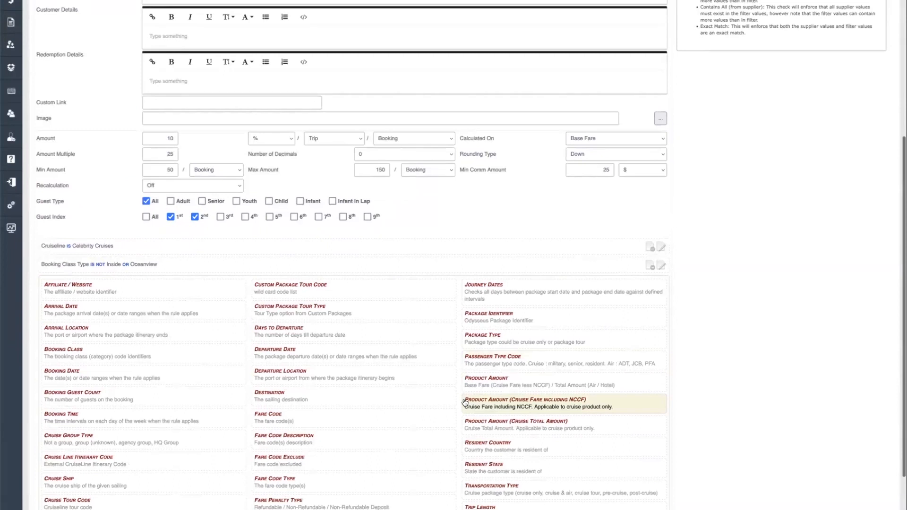
pyautogui.scroll(-1, 290, 471)
pyautogui.click(289, 470)
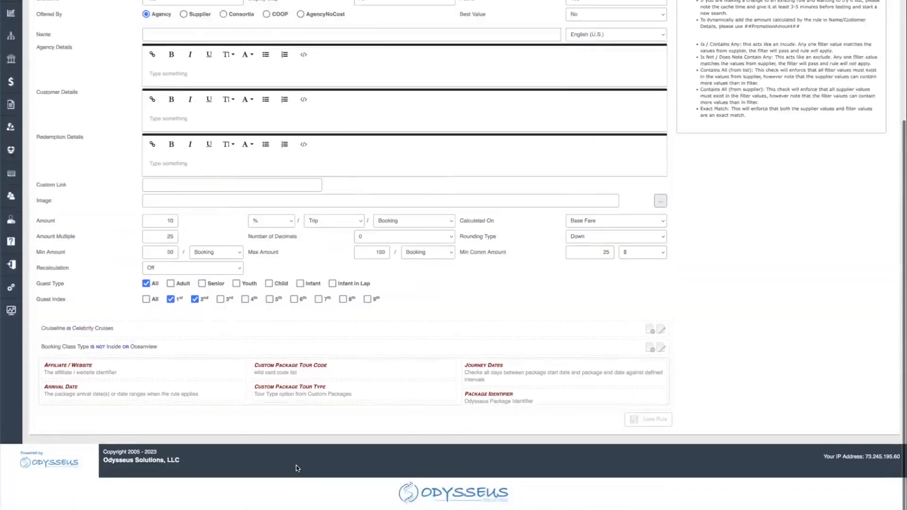
pyautogui.click(153, 416)
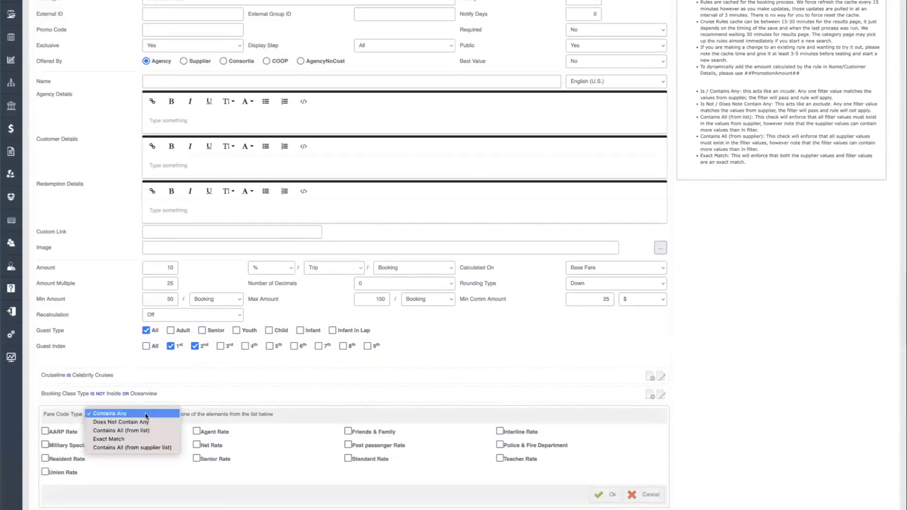
# Make the Fare Code Type filter exclude Agent Rate, Net Rate and Interline Rate
pyautogui.click(138, 422)
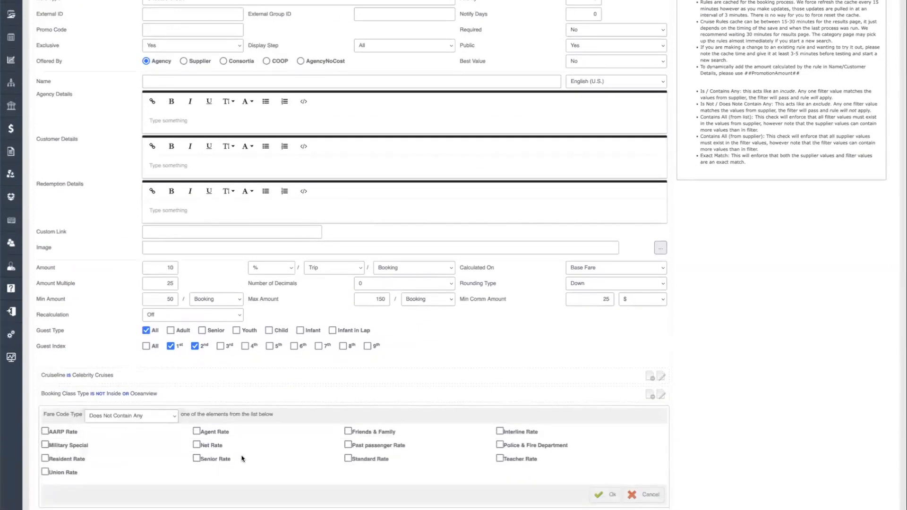
pyautogui.click(197, 431)
pyautogui.click(198, 445)
pyautogui.click(499, 431)
pyautogui.click(607, 494)
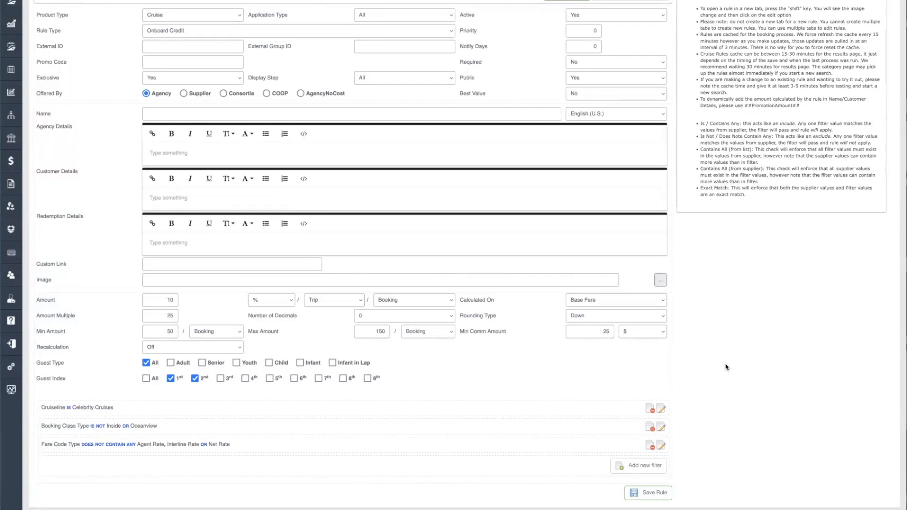
# Change the rule type to Discount
pyautogui.scroll(3, 725, 365)
pyautogui.click(305, 133)
pyautogui.click(160, 81)
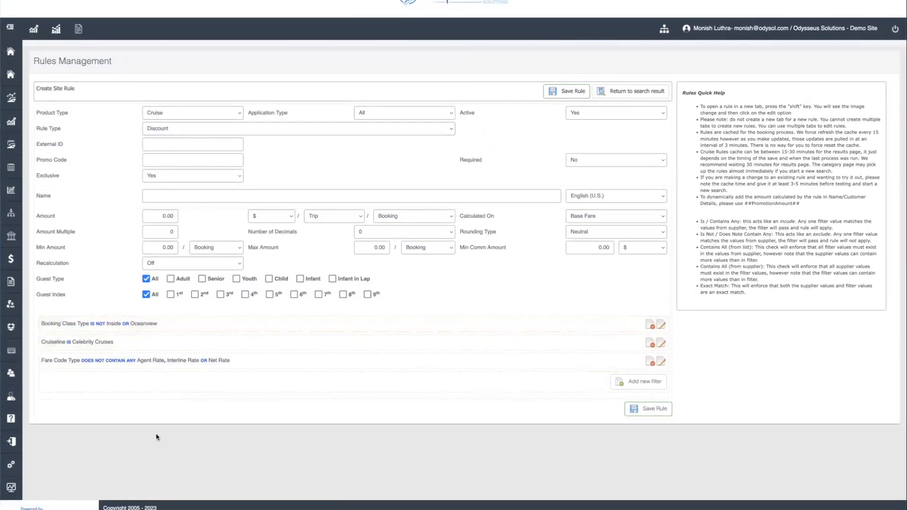
# Switch the rule type to Agent Commission, accepting the reset warning, and review Calculated On options
pyautogui.click(182, 128)
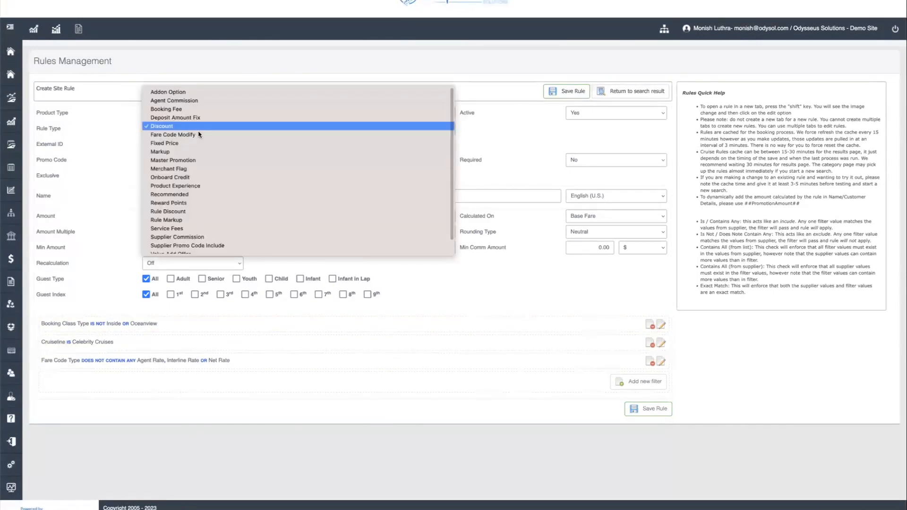
pyautogui.click(174, 100)
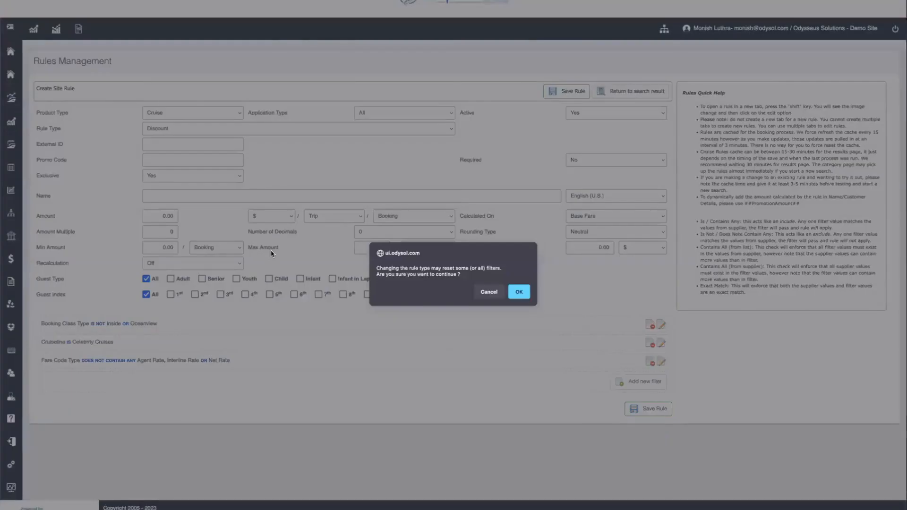
pyautogui.click(519, 291)
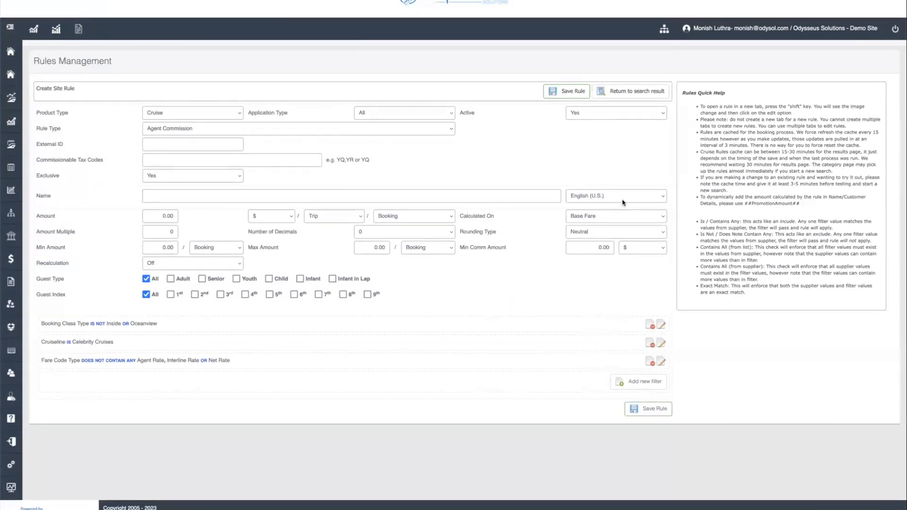
pyautogui.click(610, 219)
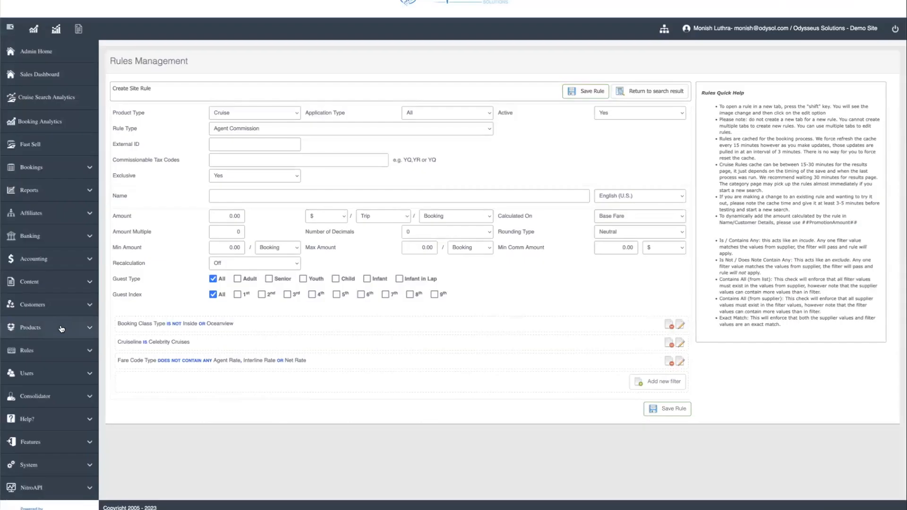
# Go to Products > Suppliers, leaving the unsaved rule page
pyautogui.click(61, 329)
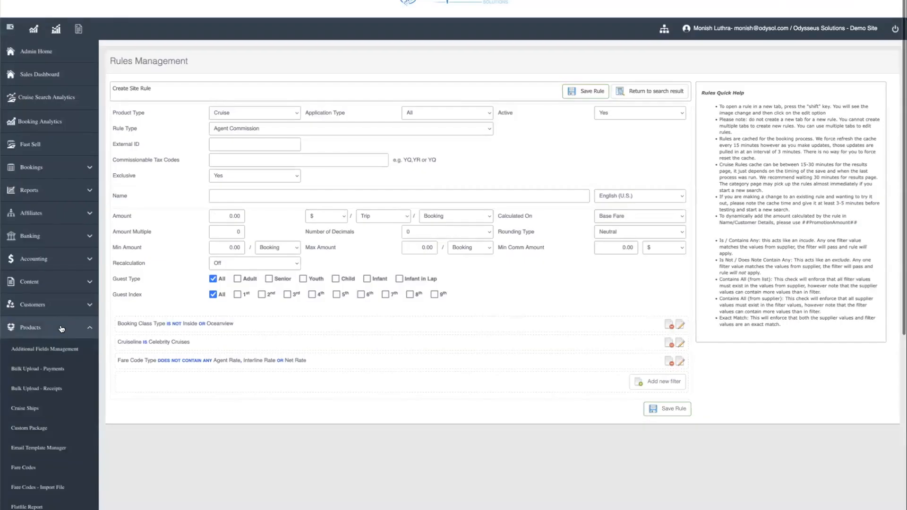
pyautogui.scroll(-3, 61, 330)
pyautogui.scroll(-2, 61, 330)
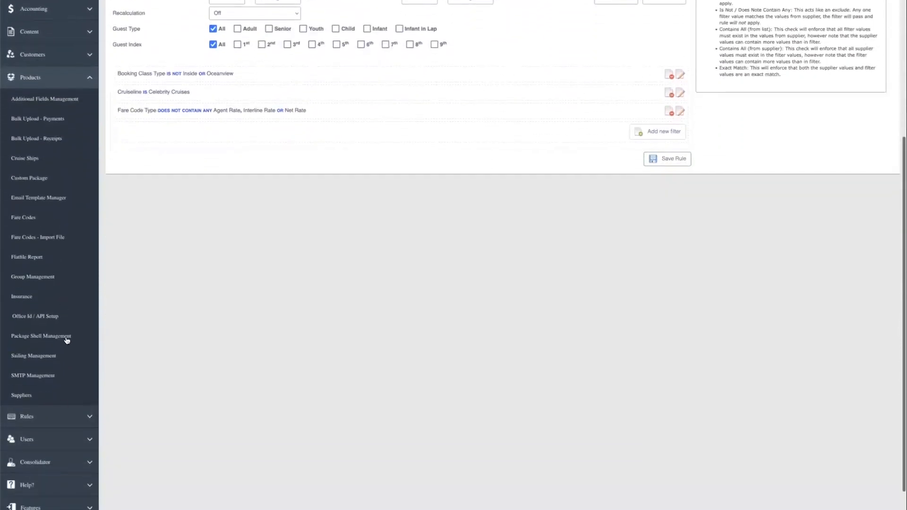
pyautogui.click(22, 394)
pyautogui.click(499, 293)
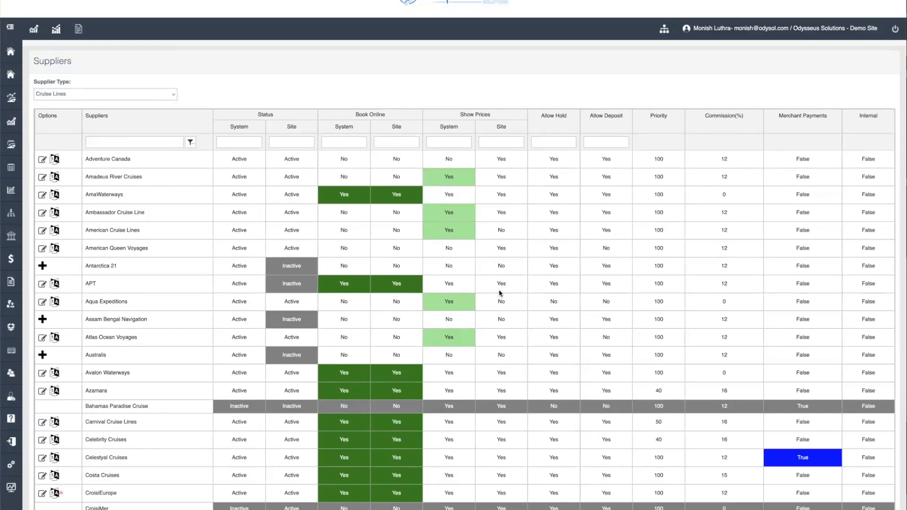
pyautogui.scroll(-1, 177, 438)
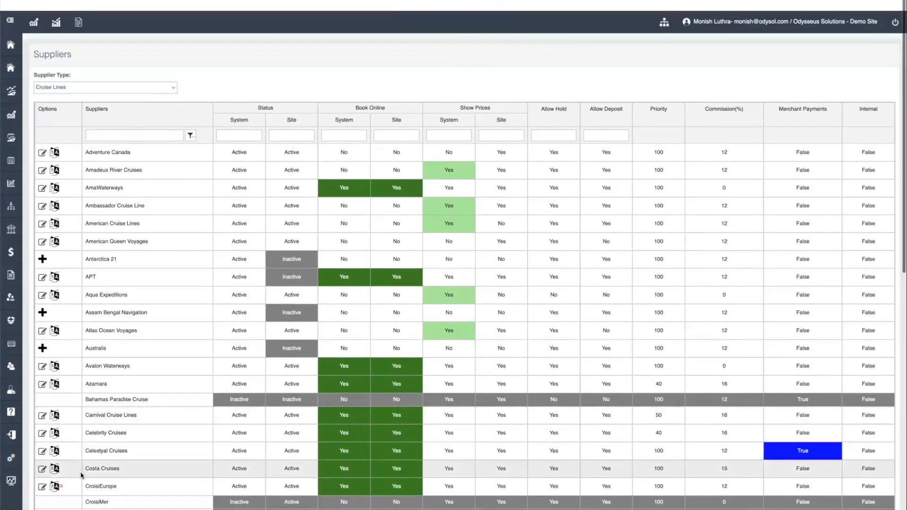
pyautogui.click(42, 433)
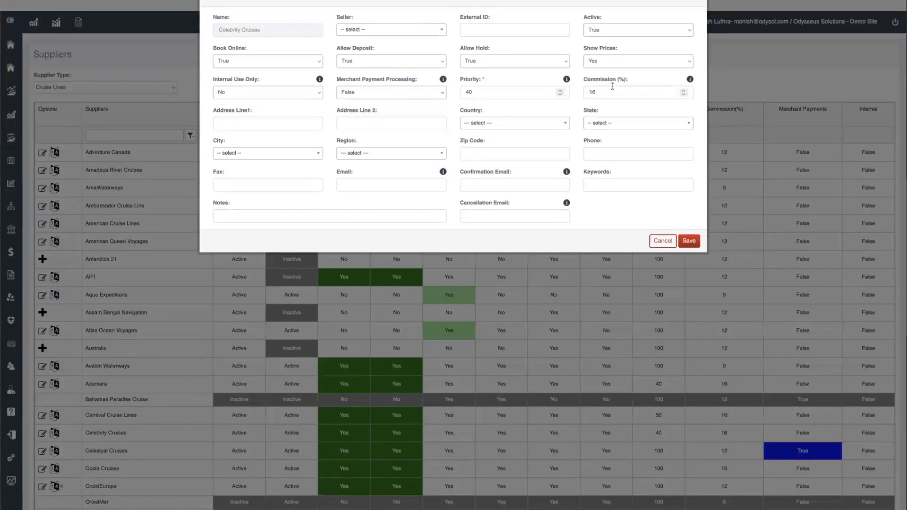
pyautogui.doubleClick(474, 80)
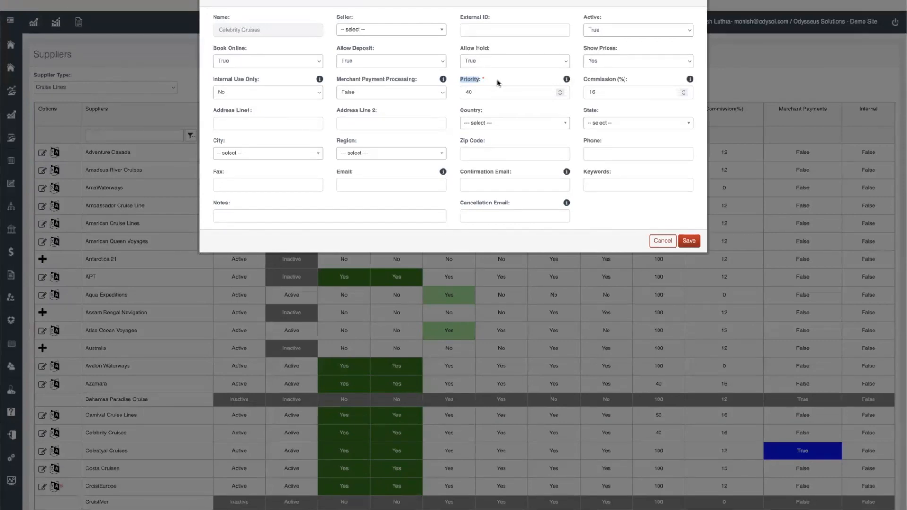
pyautogui.moveTo(566, 80)
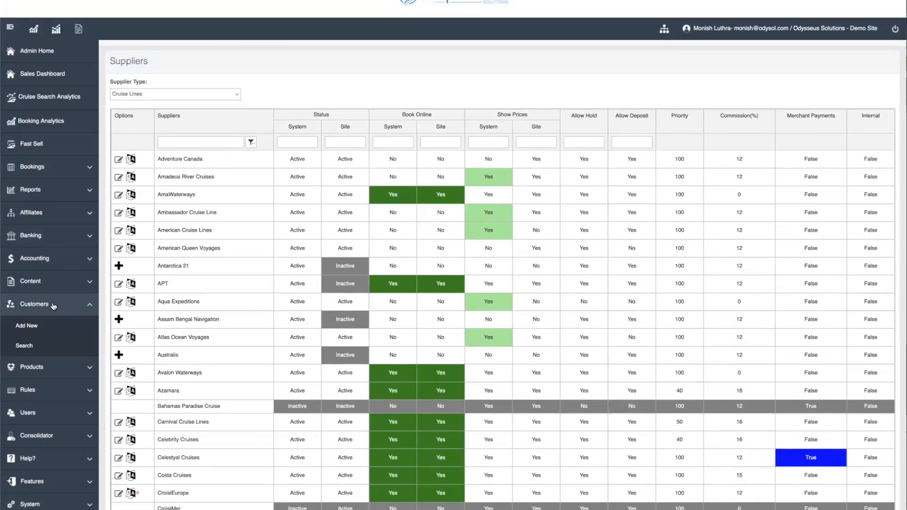
# Open Dictionary Management under Content and show the Russian dictionary entries
pyautogui.click(46, 279)
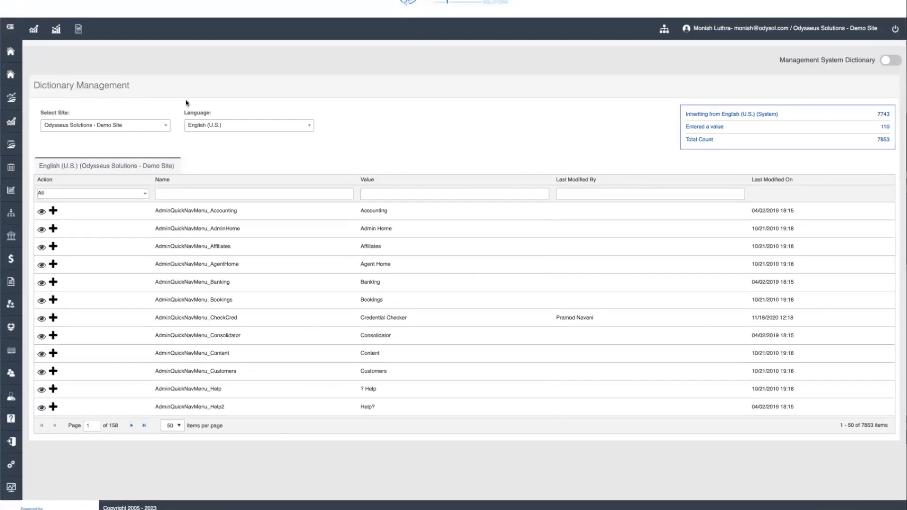
pyautogui.click(9, 29)
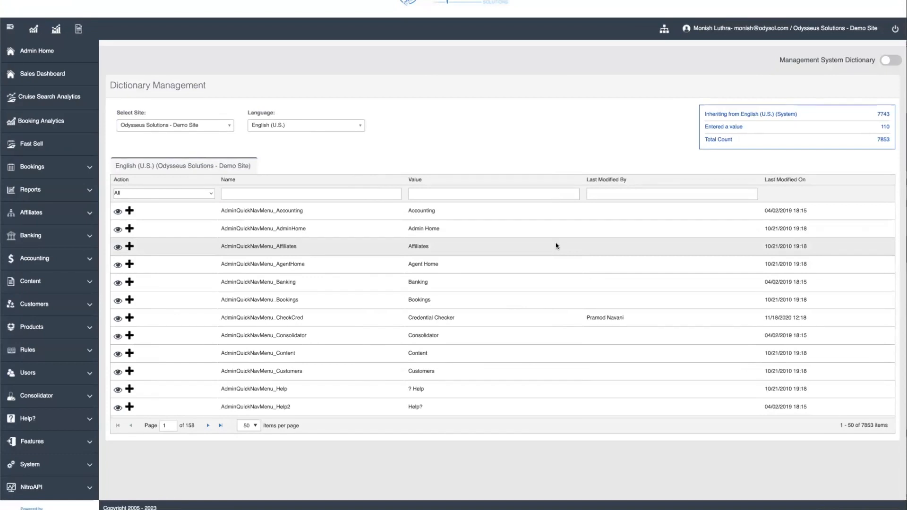
pyautogui.click(302, 125)
pyautogui.scroll(-1, 307, 190)
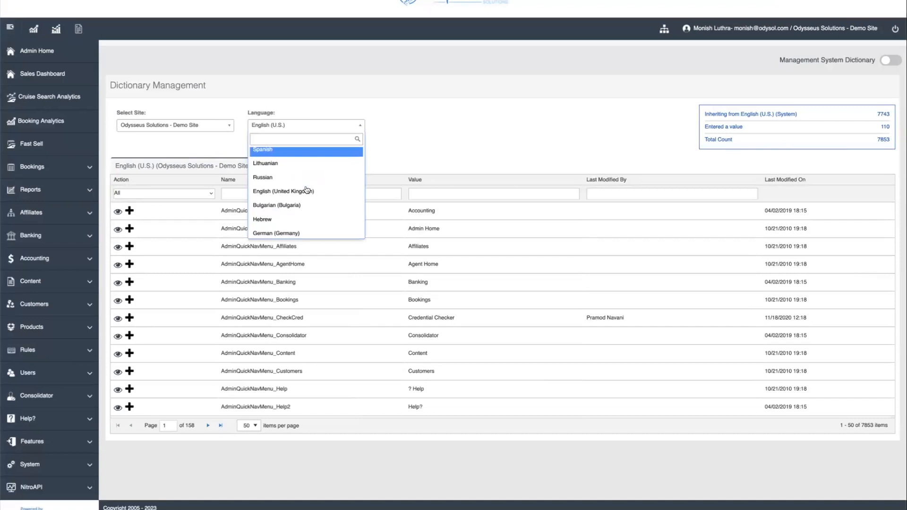
pyautogui.click(326, 178)
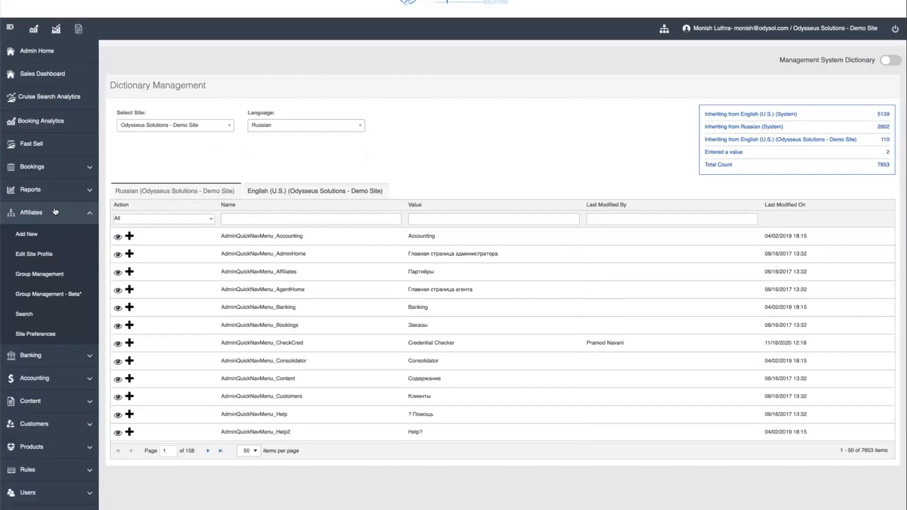
# Open the Add Affiliate form for a new affiliate website
pyautogui.click(26, 234)
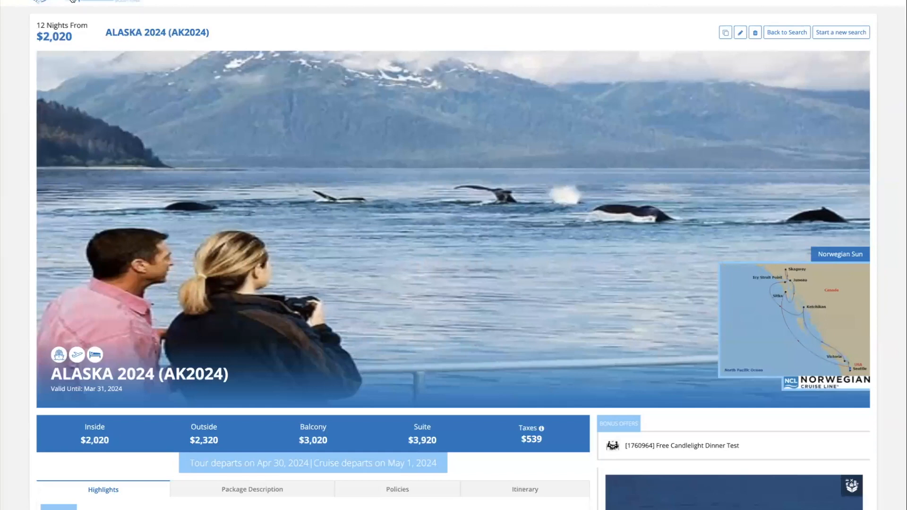
# Preview the site in the Swift Slick-Dark-Blue theme from the top-right theme menu
pyautogui.moveTo(855, 1)
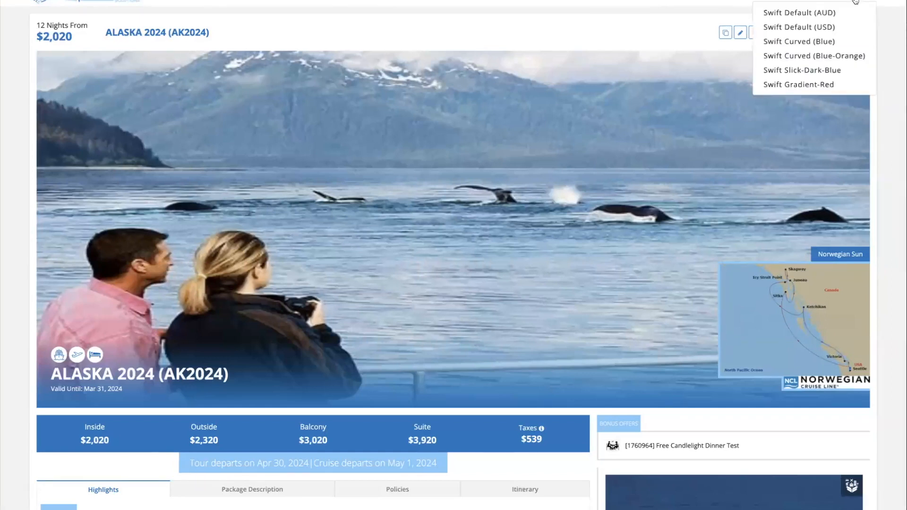
pyautogui.click(822, 71)
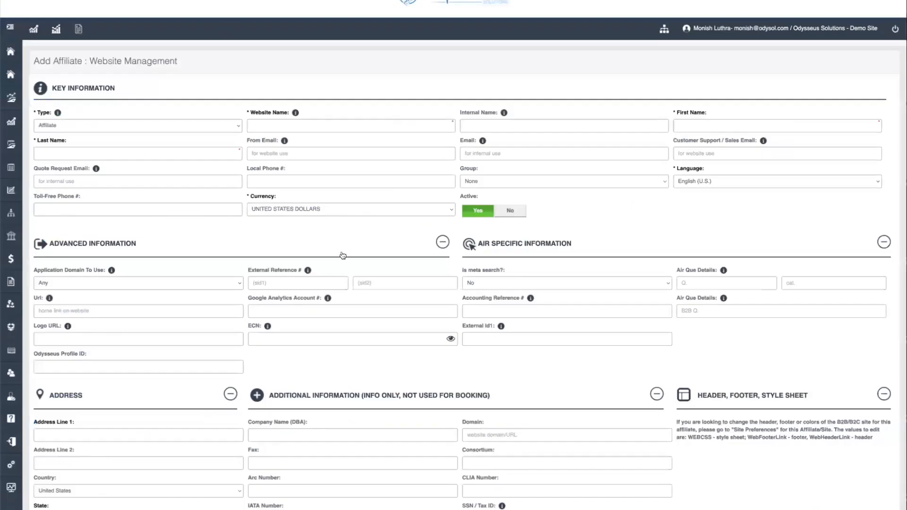
pyautogui.scroll(-1, 343, 256)
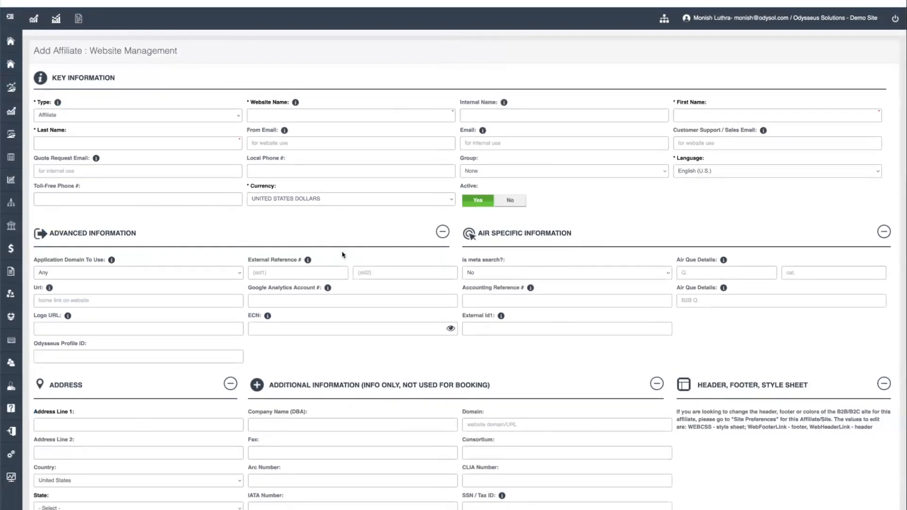
pyautogui.click(219, 277)
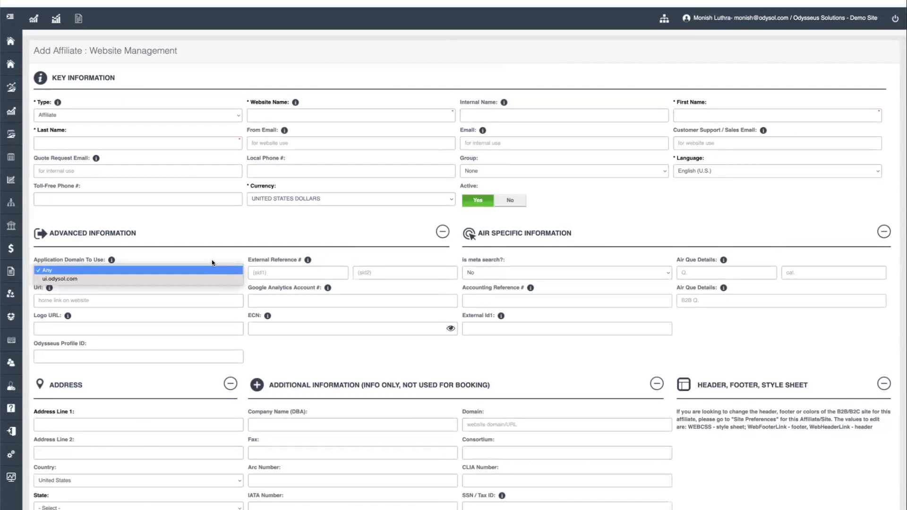
pyautogui.click(208, 257)
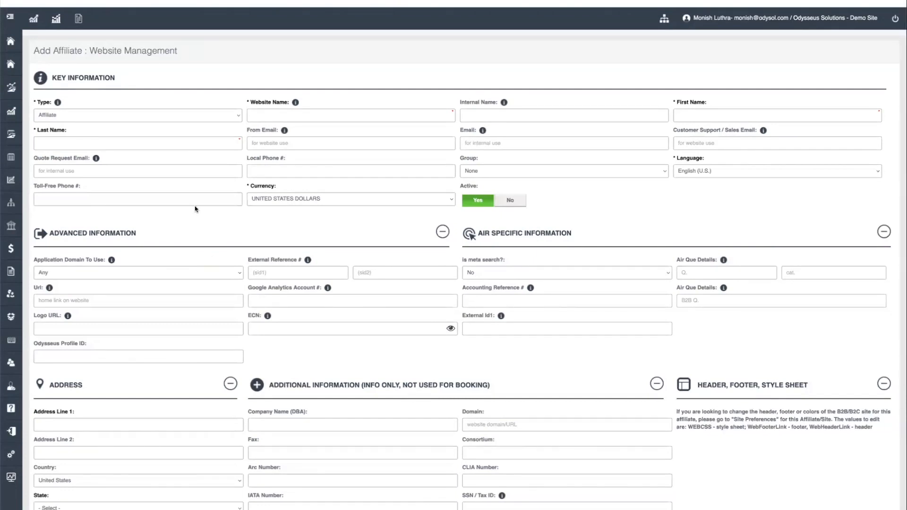
pyautogui.click(166, 113)
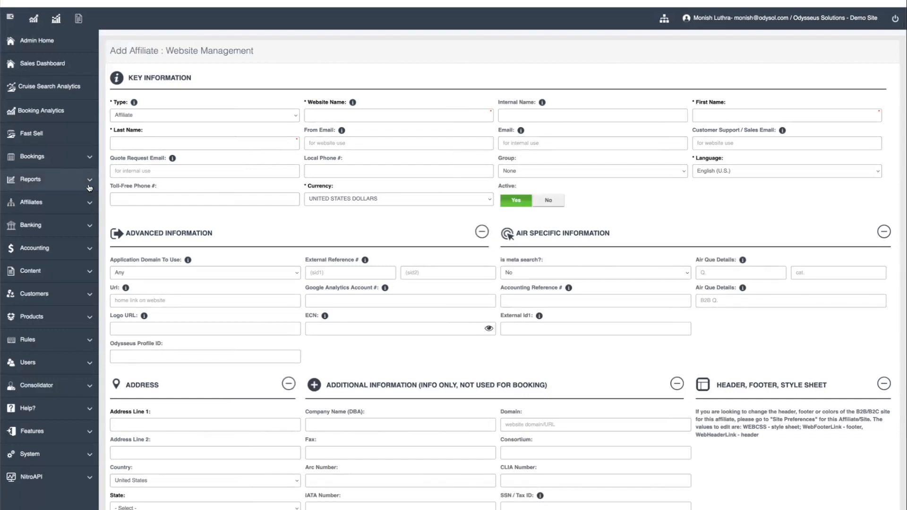
# Open Reports > Sales Report and generate it with Created Dates set to Last 7 Days
pyautogui.click(89, 187)
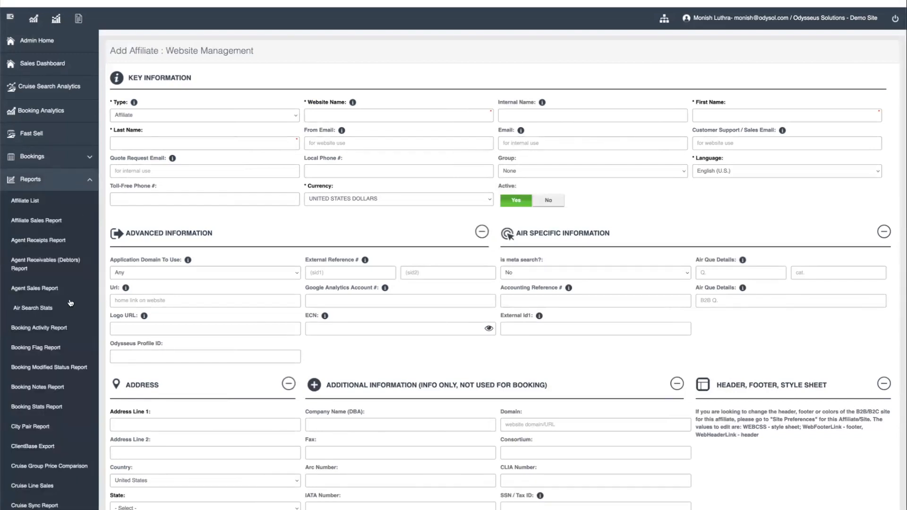
pyautogui.scroll(-4, 71, 303)
pyautogui.scroll(-4, 71, 303)
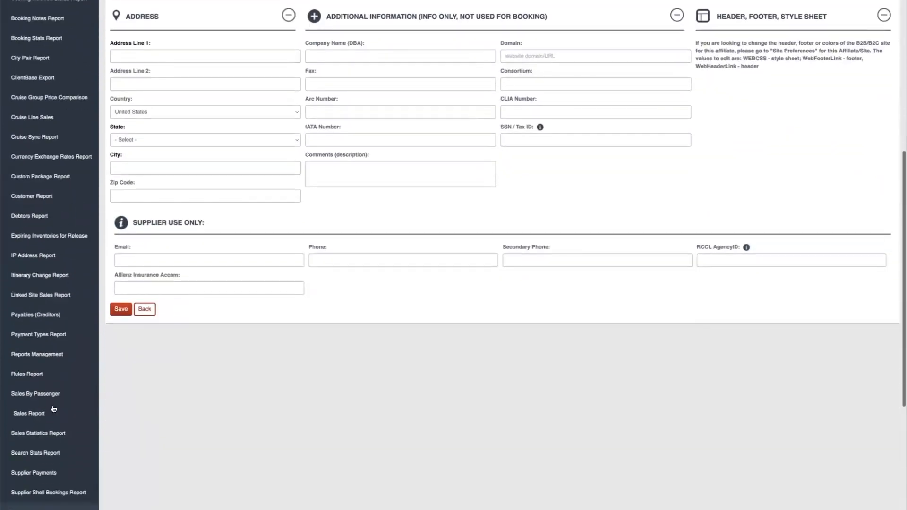
pyautogui.click(54, 410)
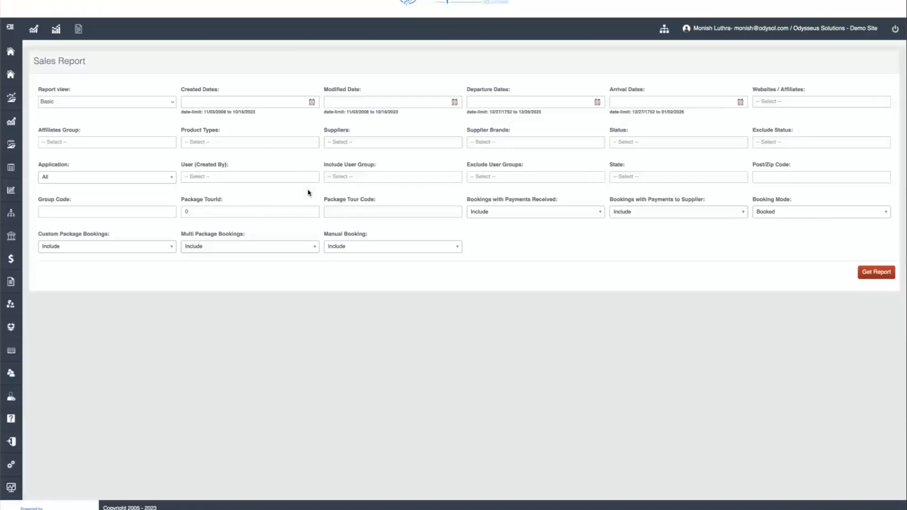
pyautogui.click(227, 102)
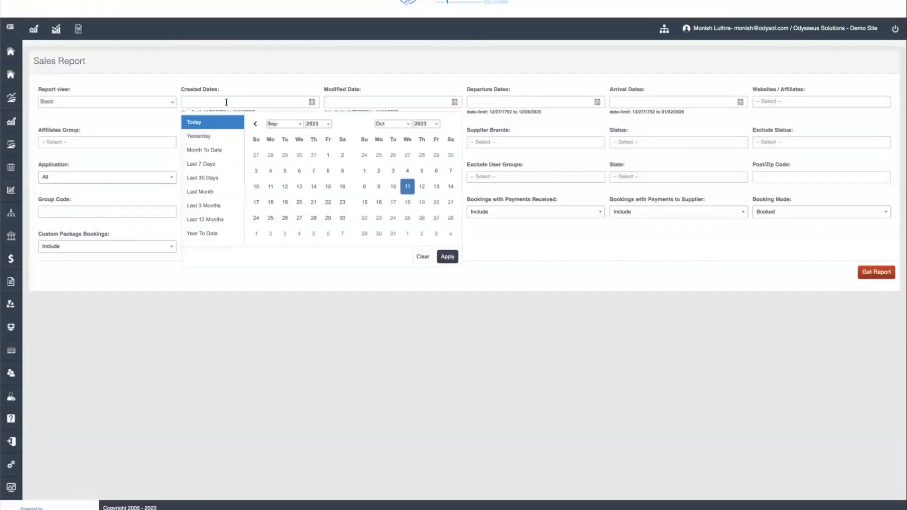
pyautogui.click(206, 166)
pyautogui.click(877, 273)
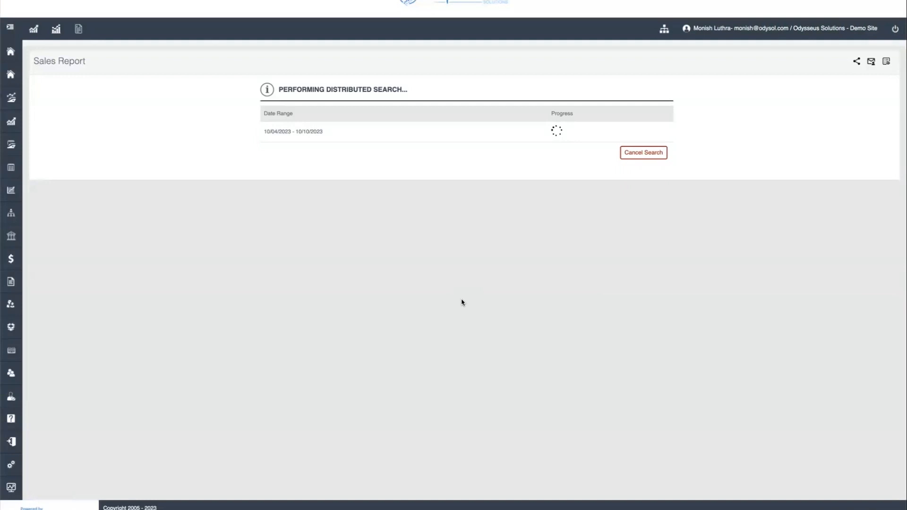
# Compare the report results in Detailed View and Package View, ending on Detailed View
pyautogui.scroll(-5, 344, 244)
pyautogui.scroll(-3, 344, 244)
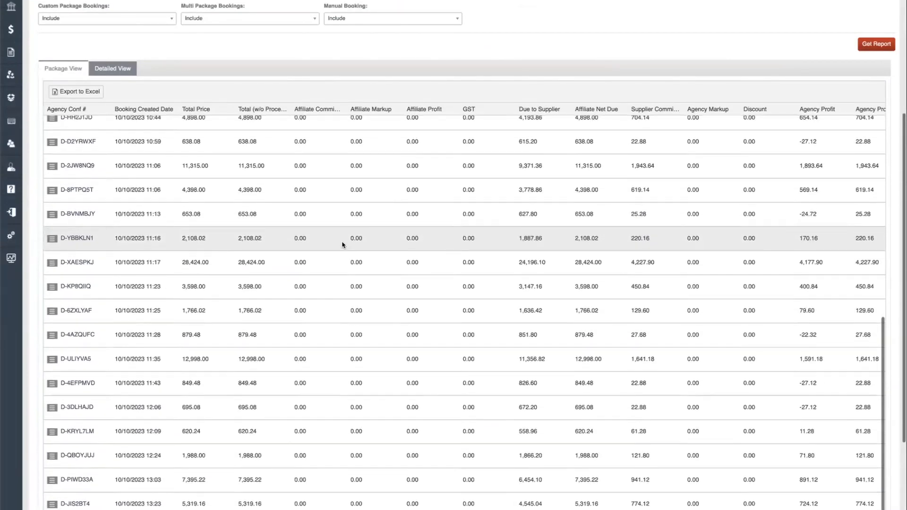
pyautogui.click(109, 69)
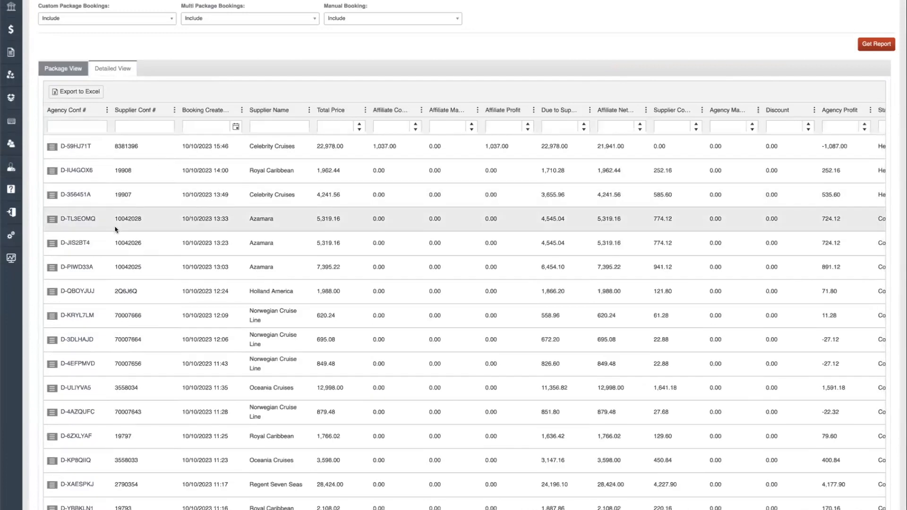
pyautogui.scroll(-1, 115, 230)
pyautogui.scroll(-2, 116, 230)
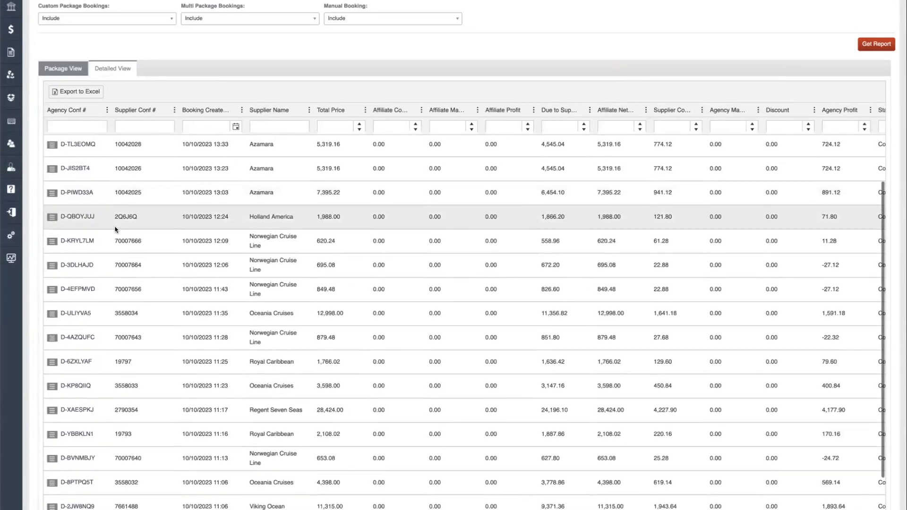
pyautogui.scroll(4, 115, 230)
pyautogui.click(73, 67)
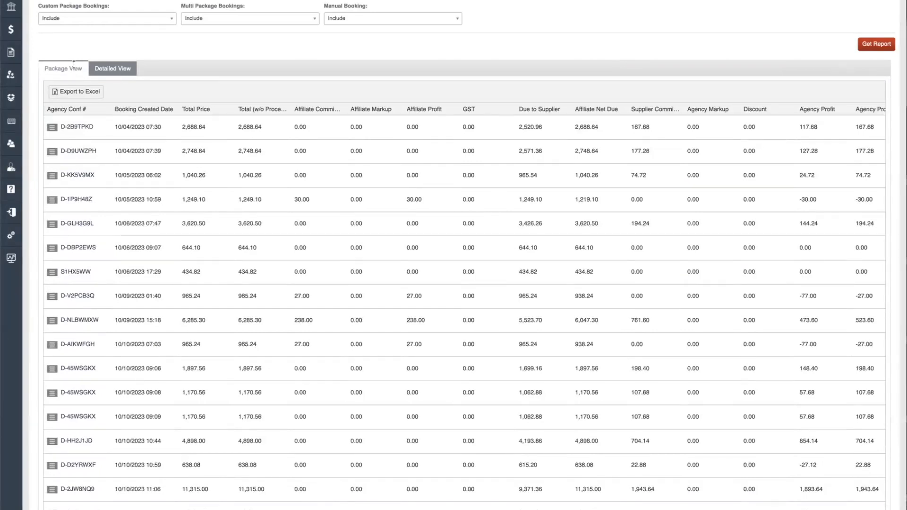
pyautogui.click(125, 69)
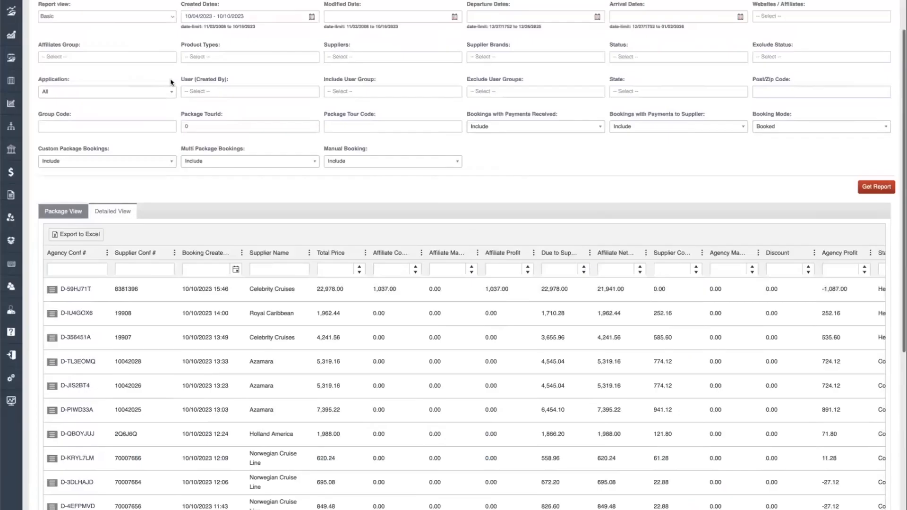
# Scroll up through the Sales Report's Detailed View results for Celebrity Cruises, Royal Caribbean and Azamara bookings
pyautogui.scroll(2, 171, 83)
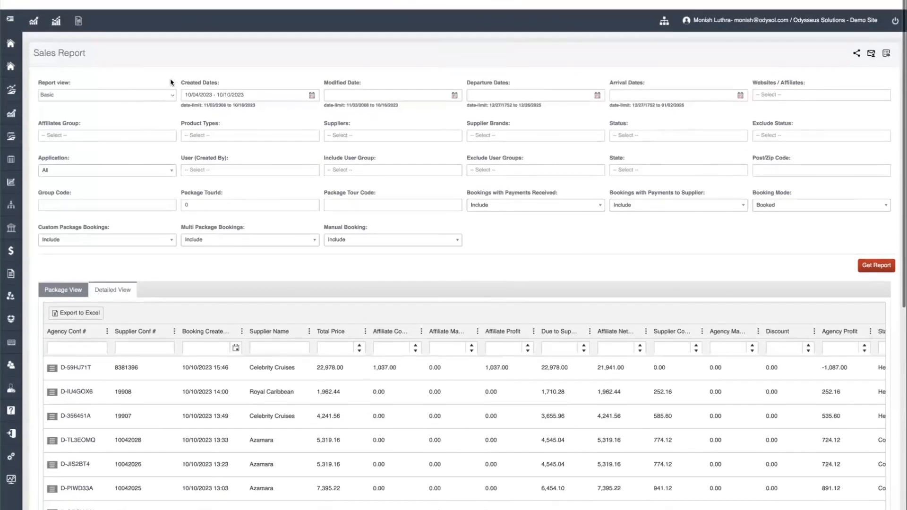